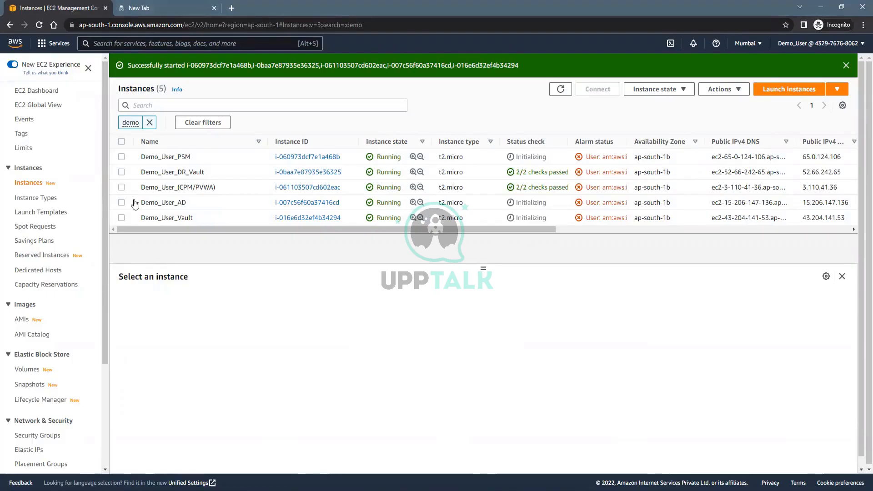
Select the Demo_User_(CPM/PVWA) instance and launch its RDP connection using another account
{"action": "left_click", "coordinate": [121, 187]}
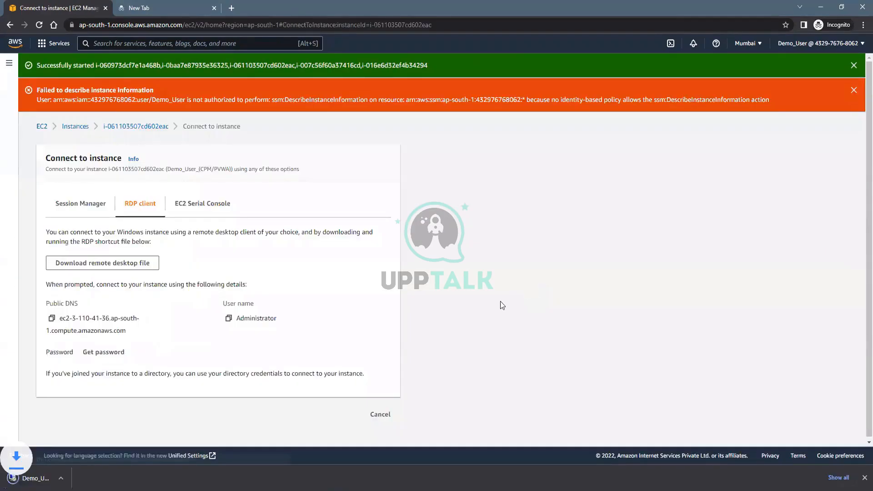
{"action": "left_click", "coordinate": [500, 301]}
{"action": "left_click", "coordinate": [363, 304]}
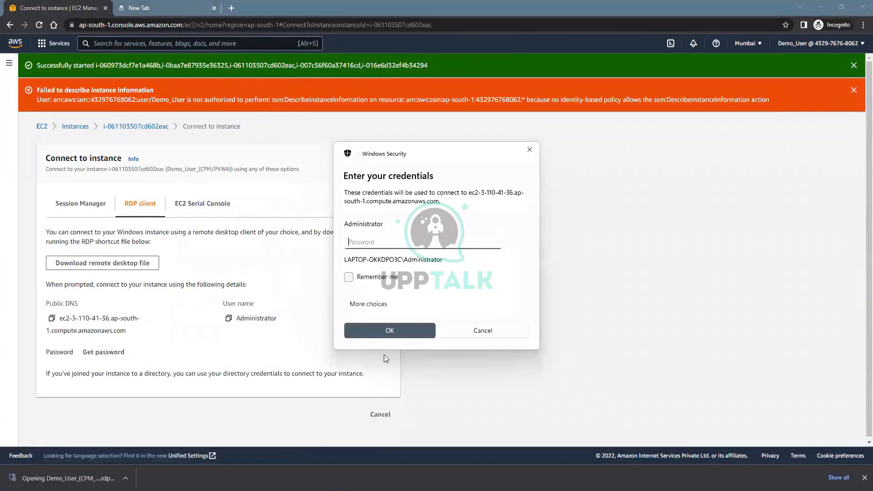
Sign in as Demo.com\Administrator, accept the certificate warning, and return to the Instances list
{"action": "type", "text": "Dem"}
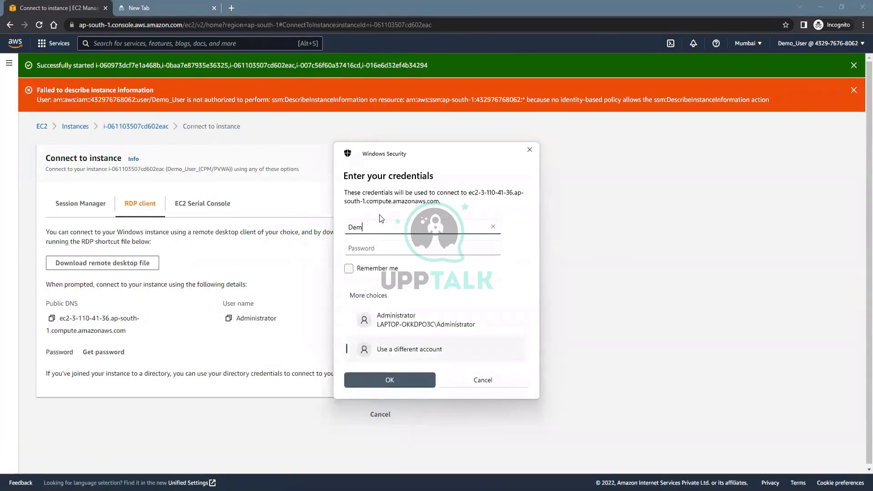
{"action": "type", "text": "o.com\\Adm"}
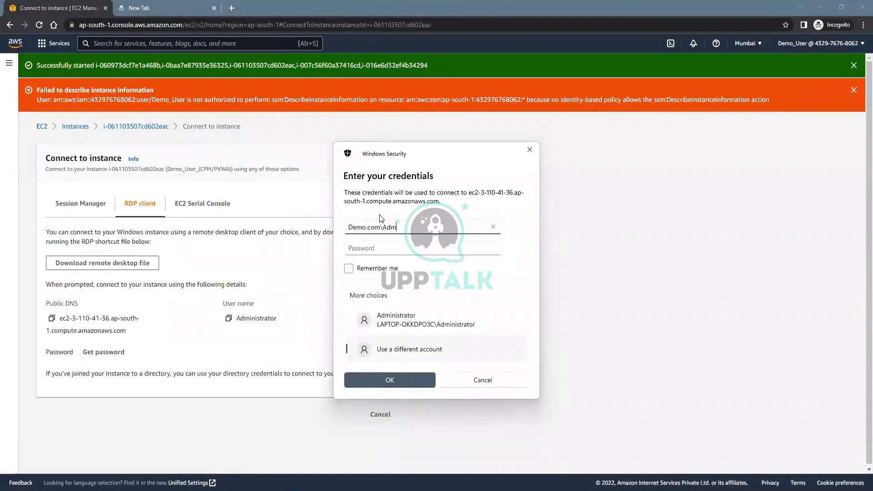
{"action": "type", "text": "inistrator"}
{"action": "key", "text": "Tab"}
{"action": "type", "text": "••••••"}
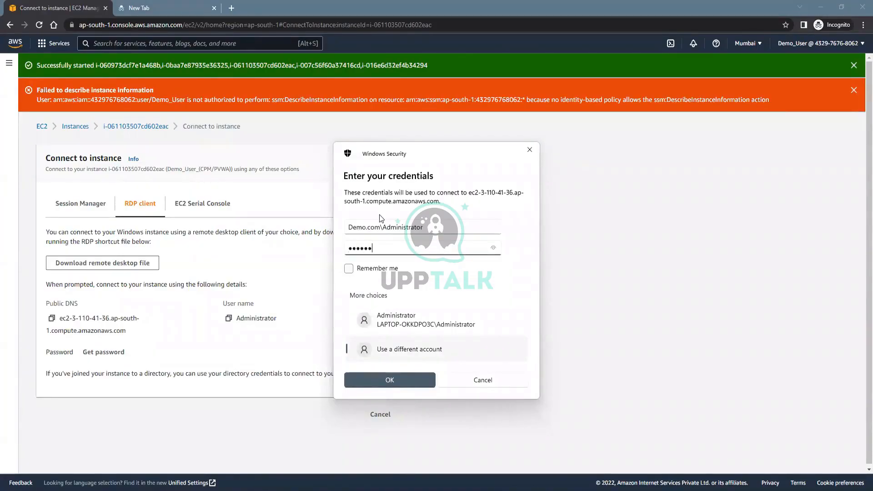
{"action": "key", "text": "Return"}
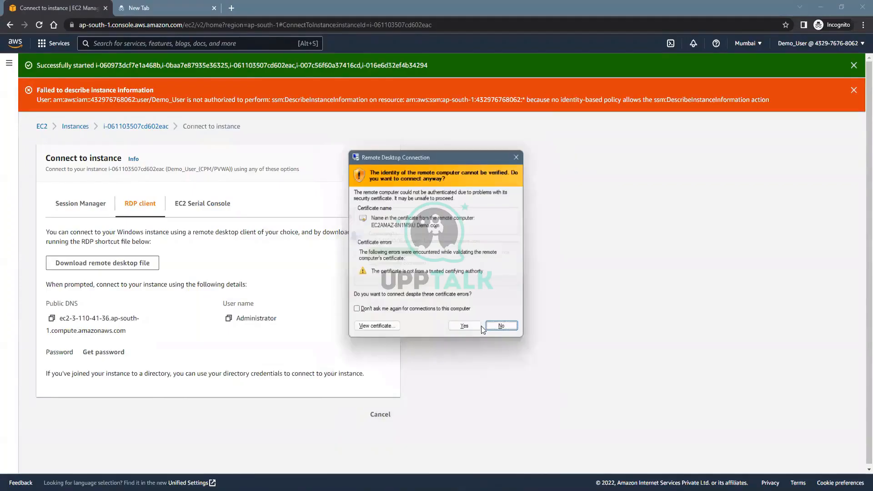
{"action": "key", "text": "Return"}
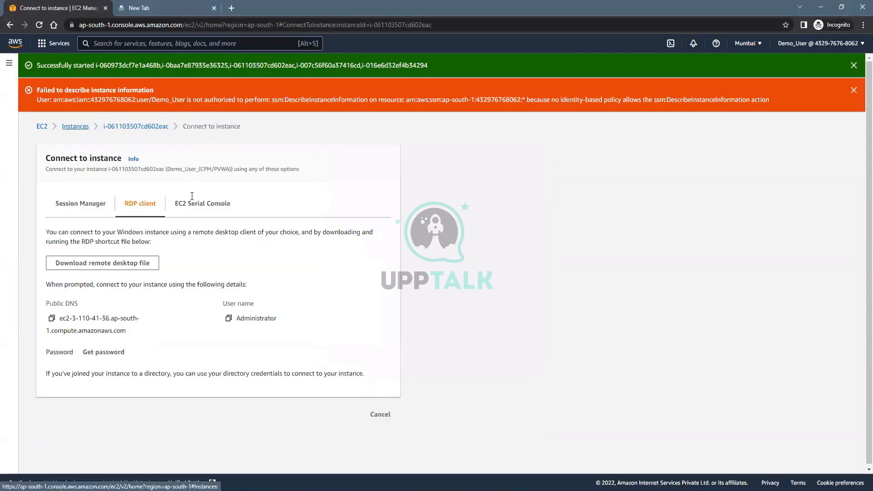
{"action": "left_click", "coordinate": [75, 126]}
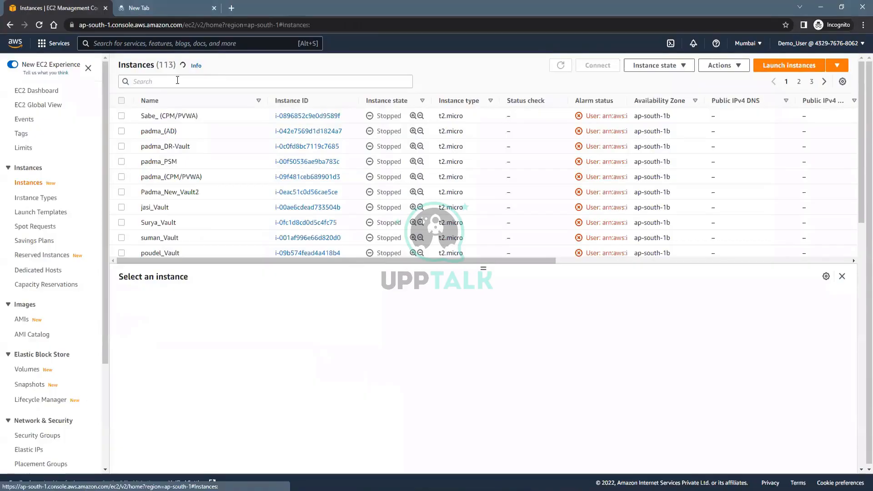
Filter instances by 'Demo', then download and launch the RDP file for Demo_User_AD
{"action": "left_click", "coordinate": [177, 81]}
{"action": "type", "text": "Dem"}
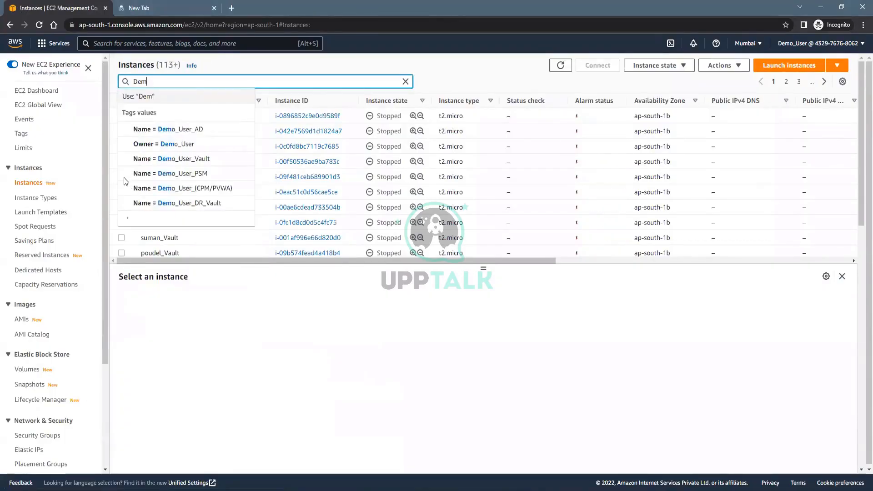
{"action": "type", "text": "o"}
{"action": "key", "text": "Return"}
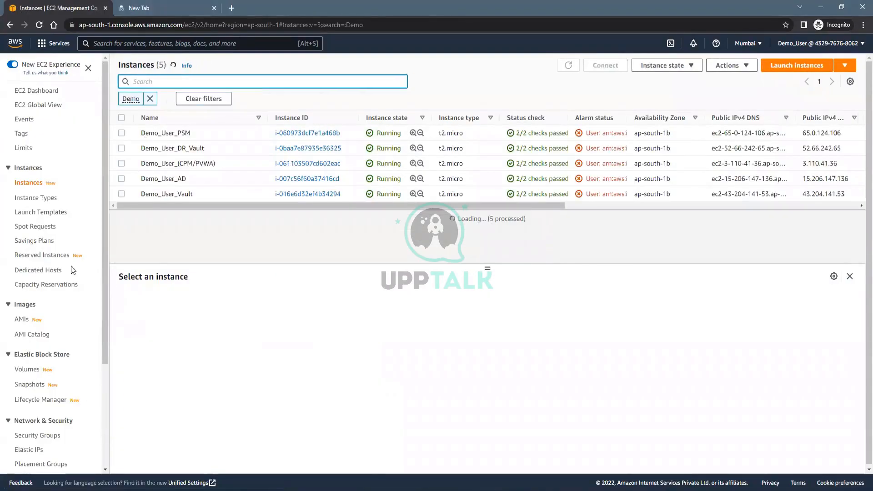
{"action": "left_click", "coordinate": [122, 178]}
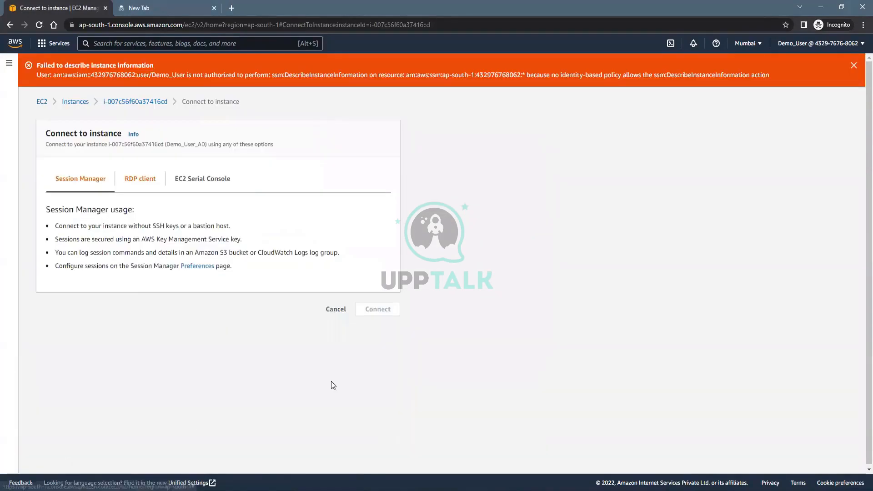
{"action": "left_click", "coordinate": [140, 179]}
{"action": "left_click", "coordinate": [102, 238]}
{"action": "left_click", "coordinate": [46, 471]}
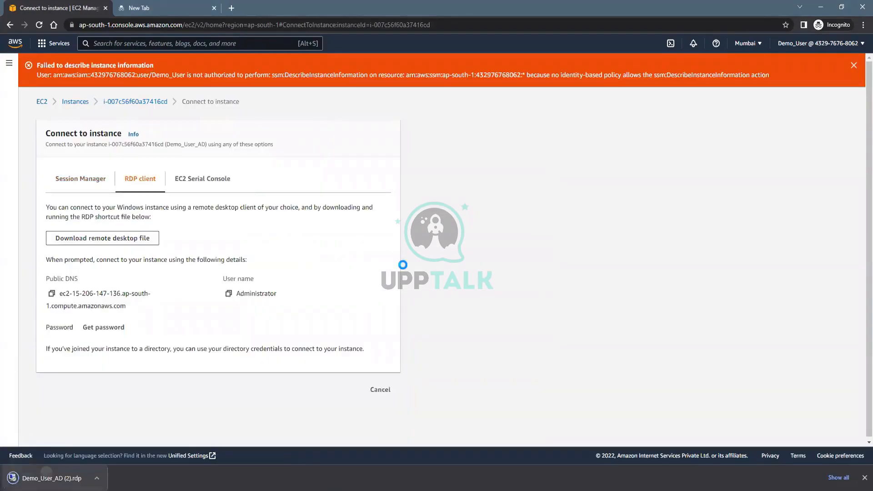
{"action": "left_click", "coordinate": [499, 300]}
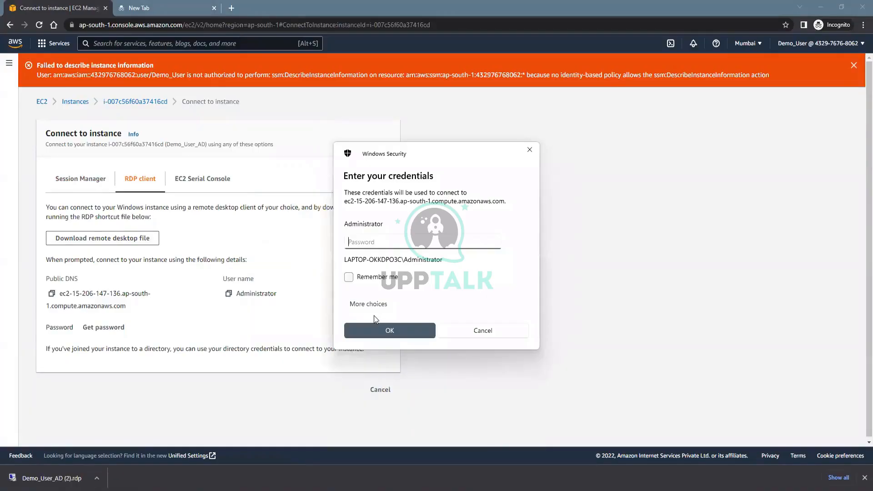
Sign in as Demo\Administrator with the domain password and accept the certificate warning
{"action": "left_click", "coordinate": [373, 317]}
{"action": "type", "text": "Demo\\Administrat"}
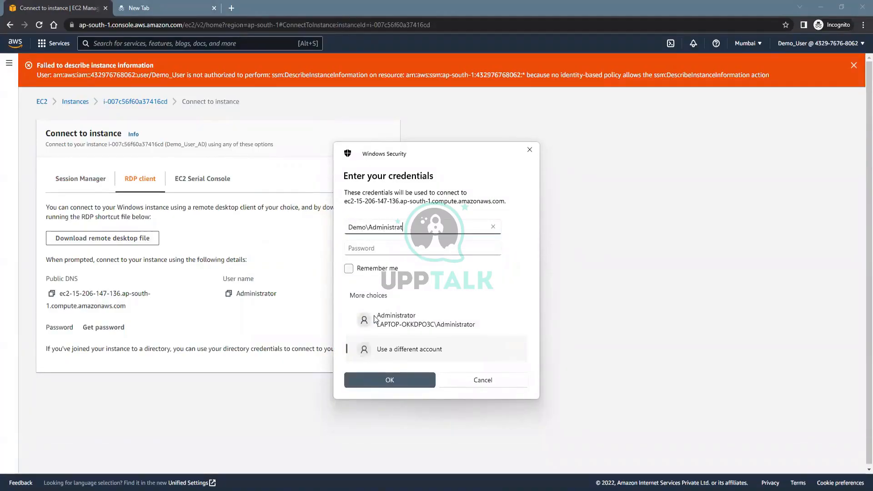
{"action": "type", "text": "or"}
{"action": "key", "text": "Tab"}
{"action": "type", "text": "•••"}
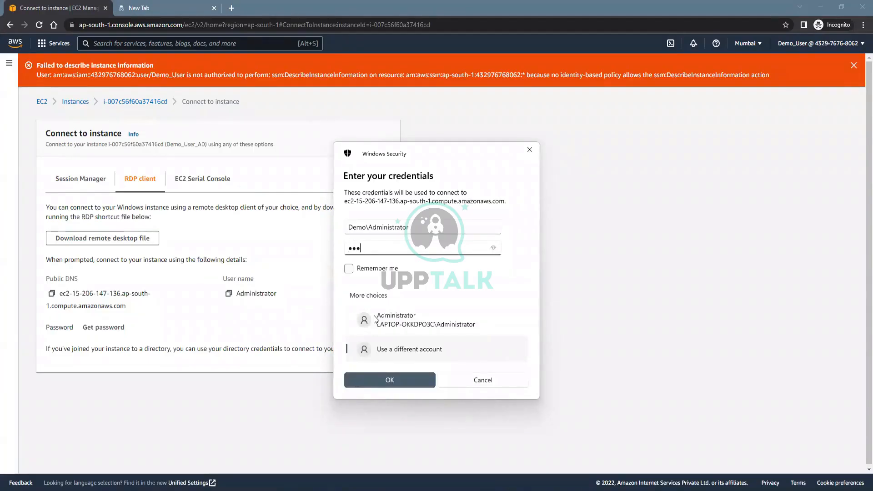
{"action": "type", "text": "•••••••••"}
{"action": "key", "text": "Return"}
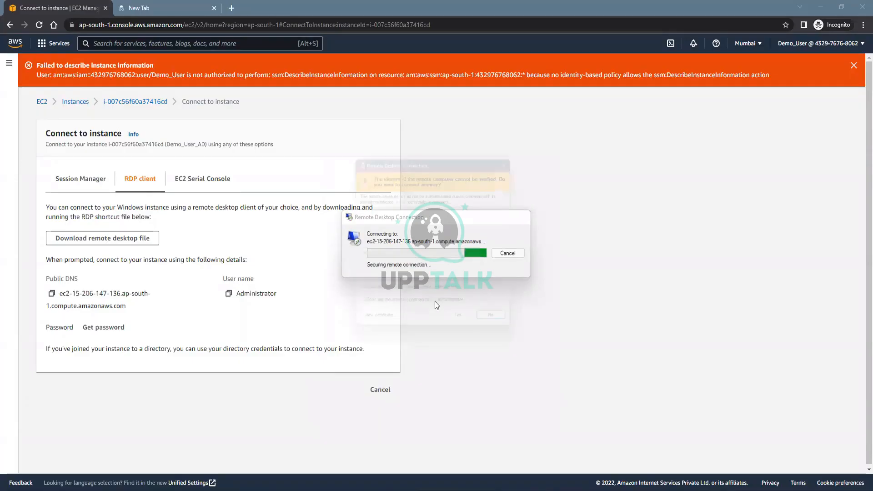
{"action": "left_click", "coordinate": [434, 341]}
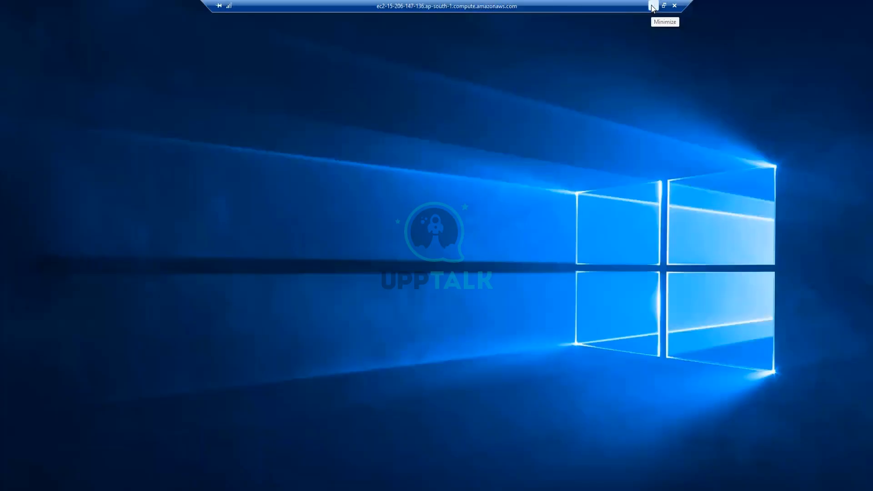
Minimize the RDP session, bring up the Notepad notes, and select PA1 and PA2
{"action": "left_click", "coordinate": [653, 6]}
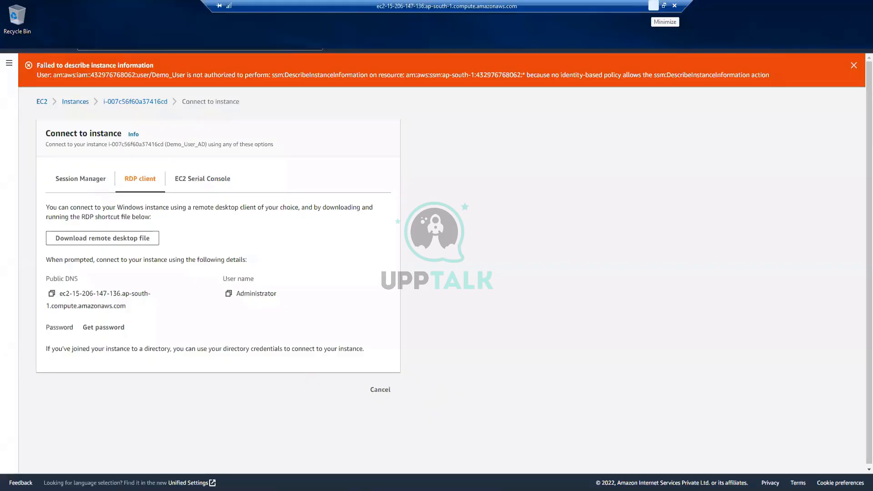
{"action": "key", "text": "alt+Tab"}
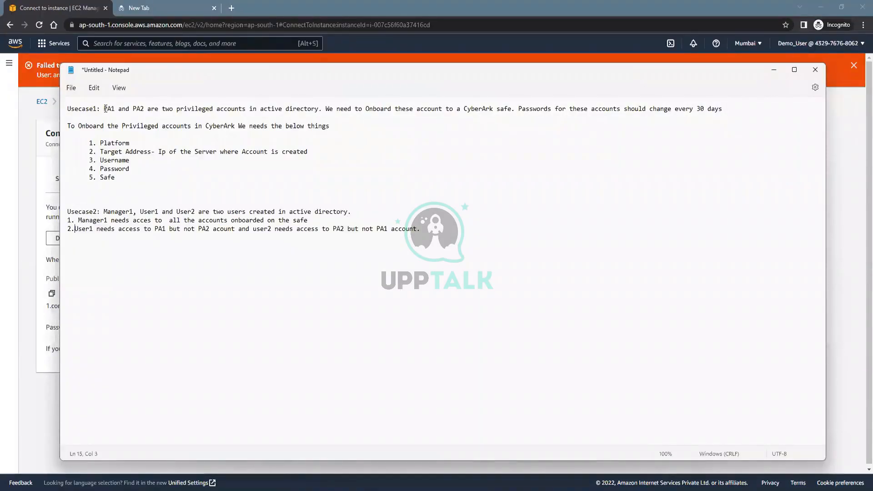
{"action": "left_click_drag", "start_coordinate": [104, 109], "coordinate": [144, 109]}
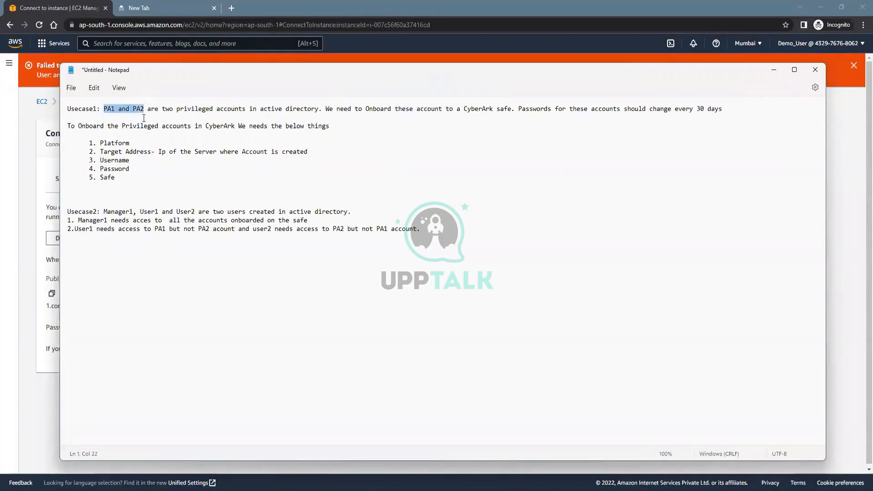
{"action": "scroll", "coordinate": [148, 295], "scroll_direction": "up", "scroll_amount": 4}
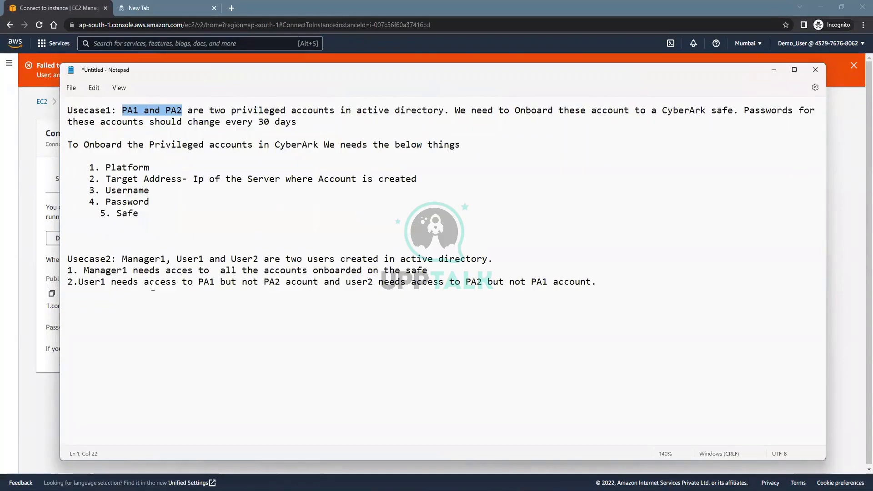
{"action": "scroll", "coordinate": [90, 255], "scroll_direction": "up", "scroll_amount": 3}
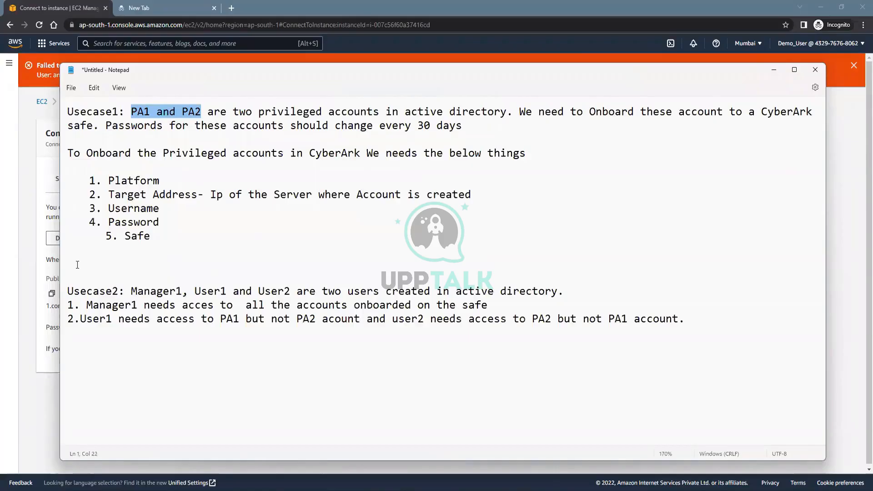
Insert blank lines below the checklist, then select the whole Usecase1 paragraph
{"action": "left_click", "coordinate": [83, 253]}
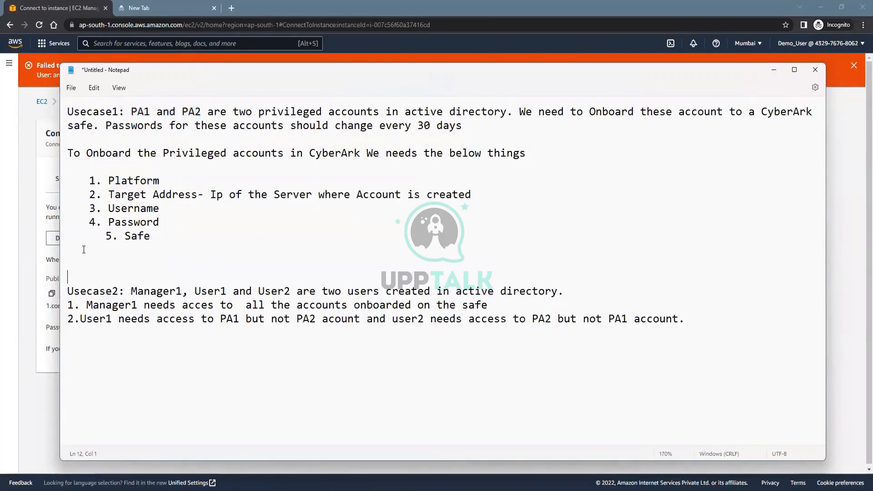
{"action": "key", "text": "Return"}
{"action": "key", "text": "Return"}
{"action": "key", "text": "Return"}
{"action": "key", "text": "Return"}
{"action": "key", "text": "Return"}
{"action": "key", "text": "Return"}
{"action": "key", "text": "Return"}
{"action": "key", "text": "Return"}
{"action": "key", "text": "Return"}
{"action": "key", "text": "Return"}
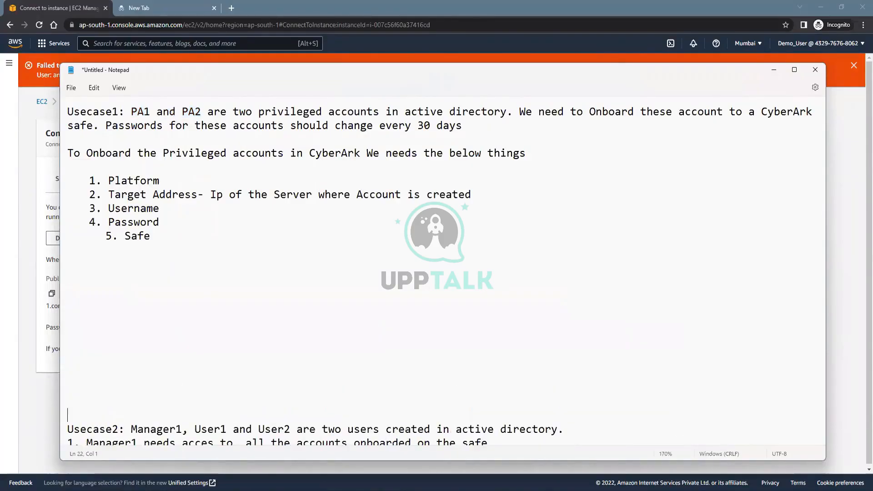
{"action": "key", "text": "Return"}
{"action": "key", "text": "Return"}
{"action": "scroll", "coordinate": [129, 255], "scroll_direction": "up", "scroll_amount": 1}
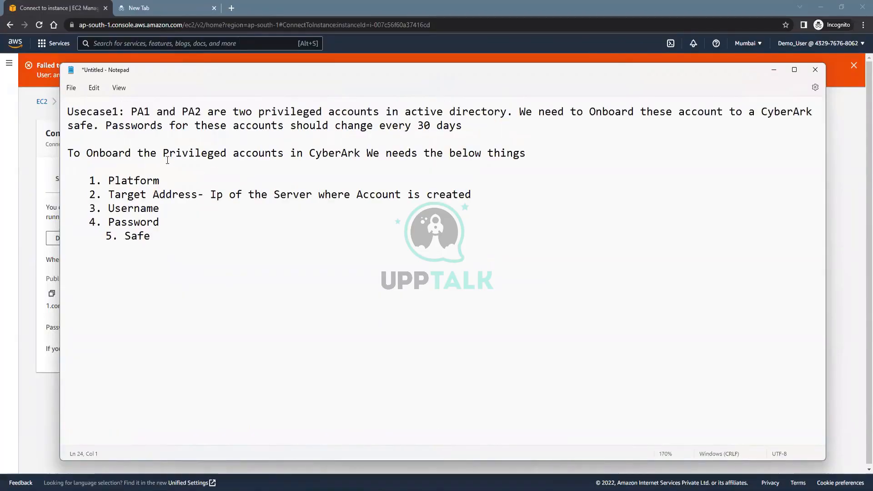
{"action": "left_click_drag", "start_coordinate": [131, 111], "coordinate": [507, 112]}
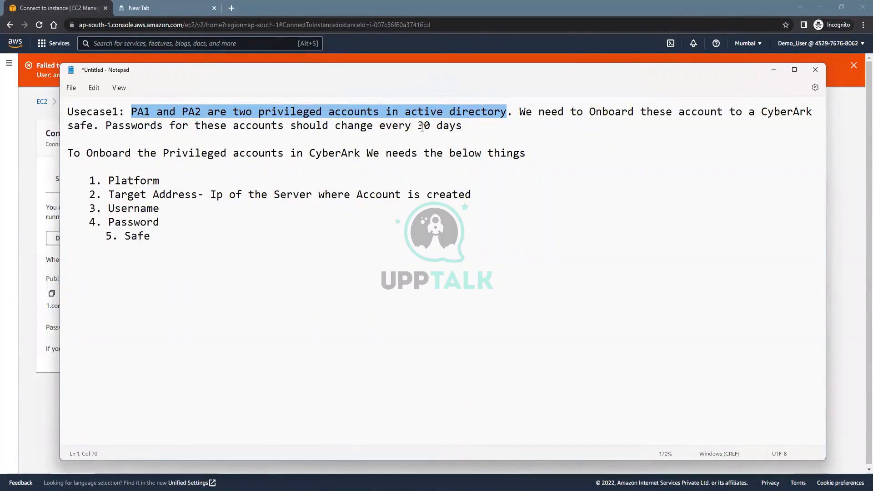
{"action": "left_click_drag", "start_coordinate": [472, 131], "coordinate": [58, 109]}
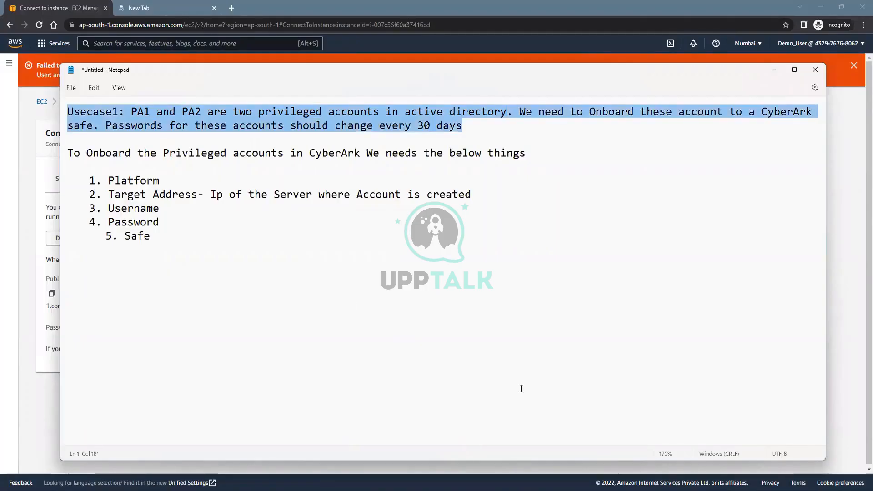
On the AD server, search 'Active' to launch Active Directory Users and Computers, then return to Chrome
{"action": "mouse_move", "coordinate": [370, 490]}
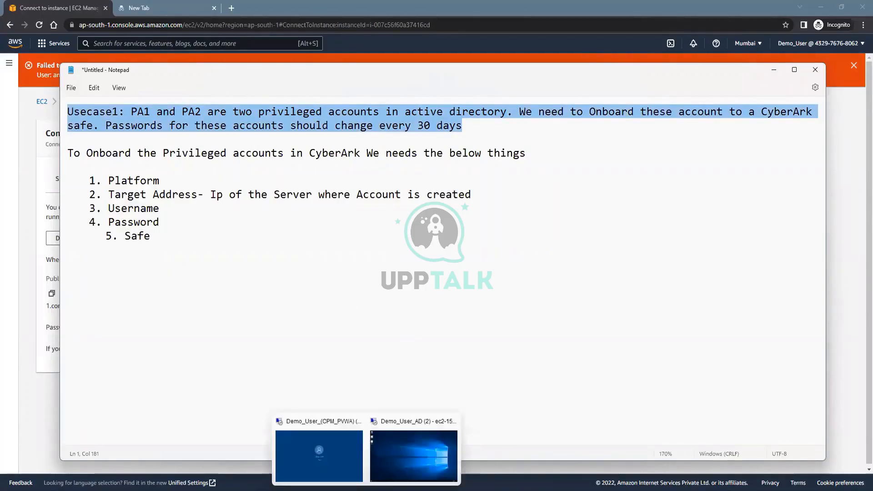
{"action": "left_click", "coordinate": [396, 457]}
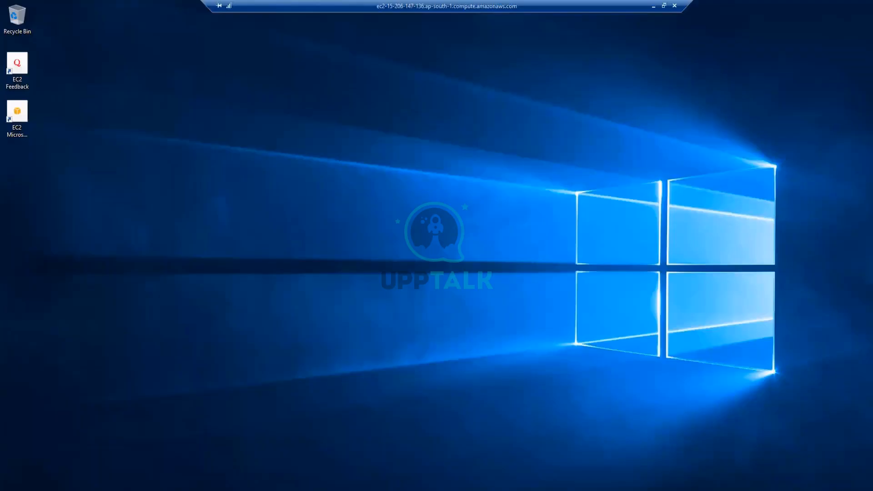
{"action": "left_click", "coordinate": [20, 490]}
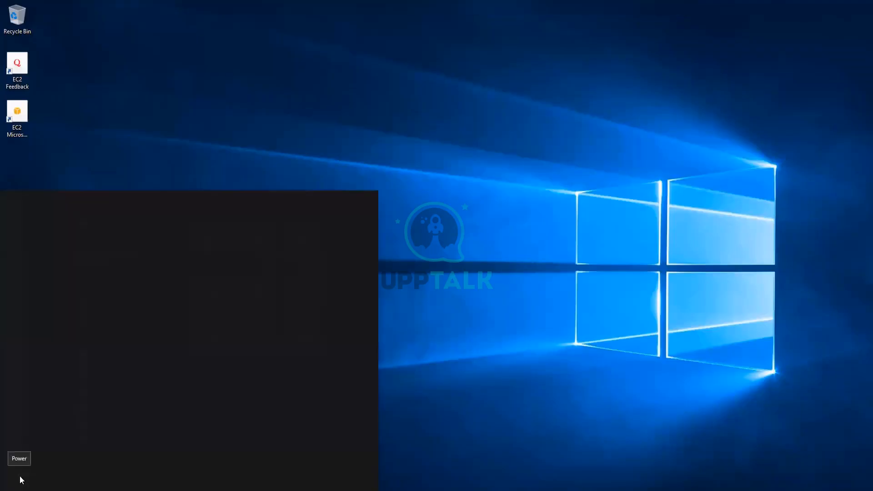
{"action": "type", "text": "Active"}
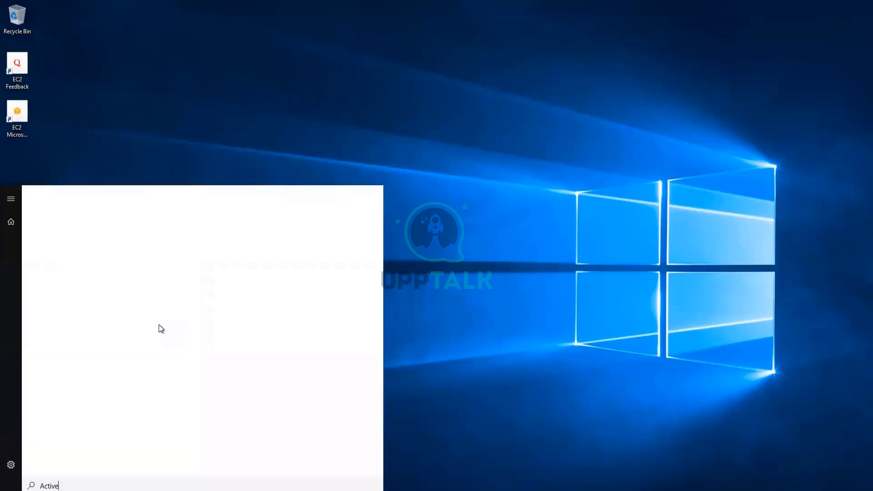
{"action": "left_click", "coordinate": [125, 253]}
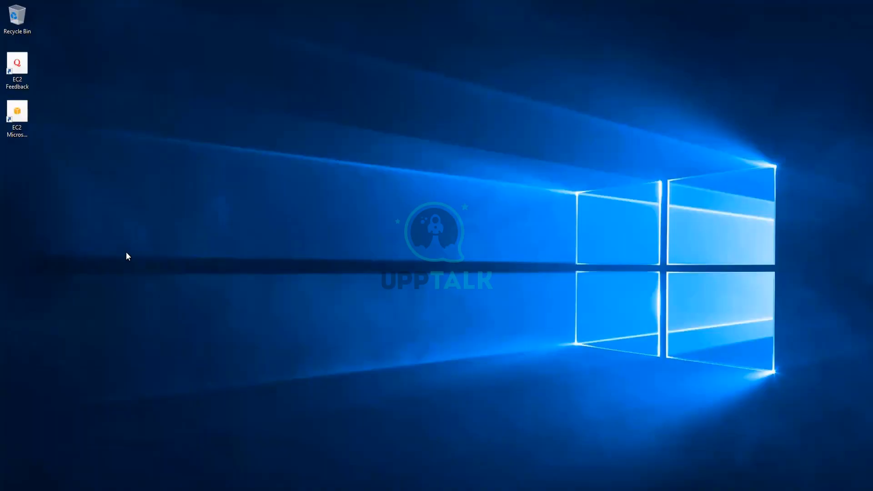
{"action": "mouse_move", "coordinate": [549, 1]}
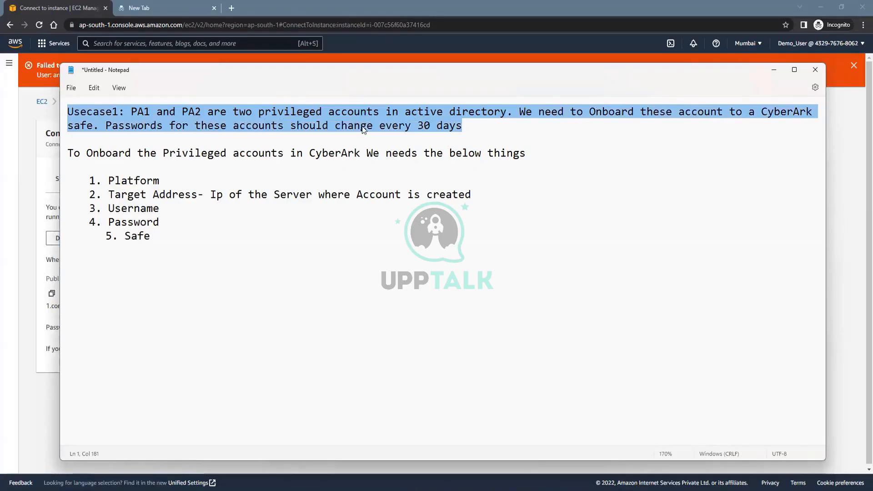
{"action": "left_click", "coordinate": [181, 10]}
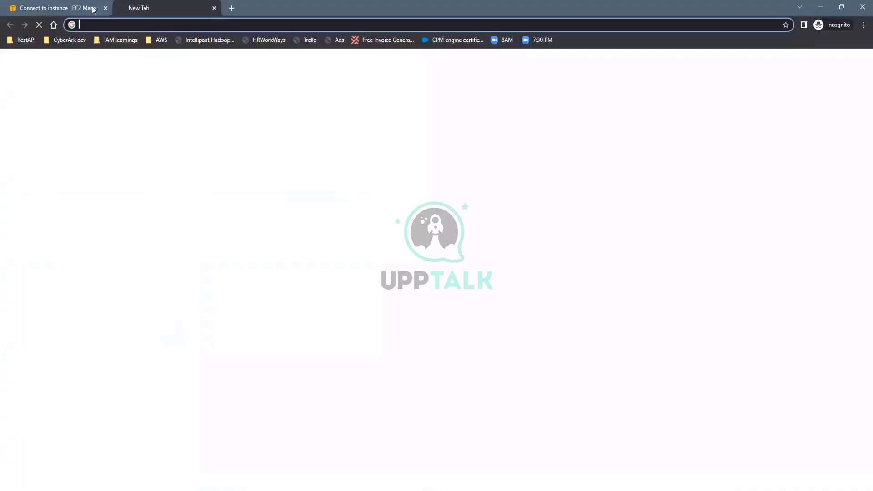
Filter EC2 instances by 'Demo' and copy Demo_User_(CPM/PVWA)'s public IPv4 address 3.110.41.36
{"action": "left_click", "coordinate": [76, 8]}
{"action": "left_click", "coordinate": [84, 105]}
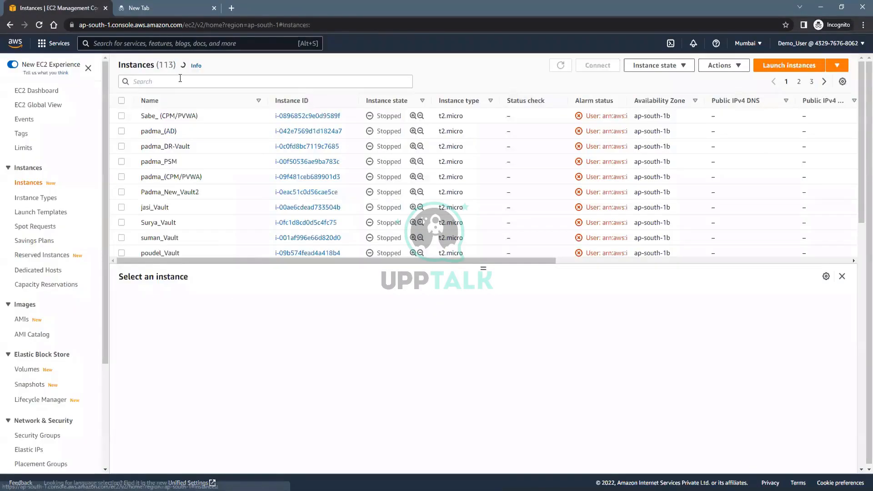
{"action": "left_click", "coordinate": [180, 78]}
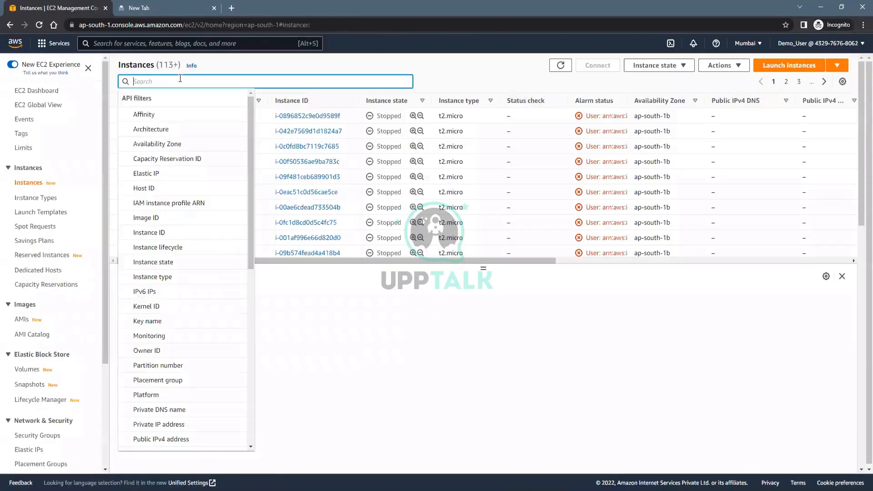
{"action": "type", "text": "Demo"}
{"action": "left_click", "coordinate": [141, 97]}
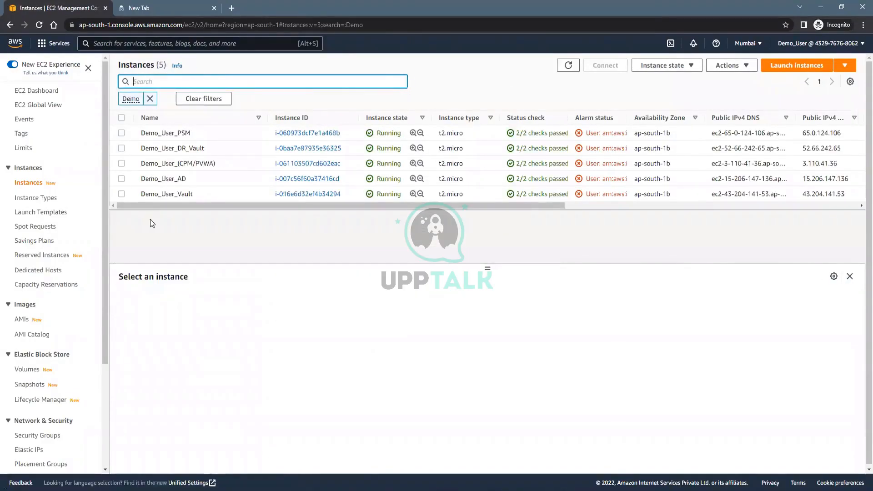
{"action": "left_click", "coordinate": [122, 163]}
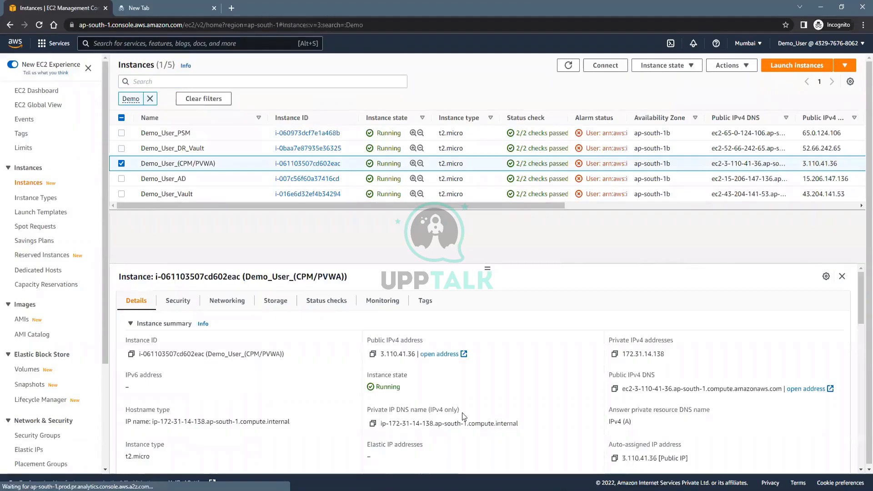
{"action": "left_click", "coordinate": [372, 354]}
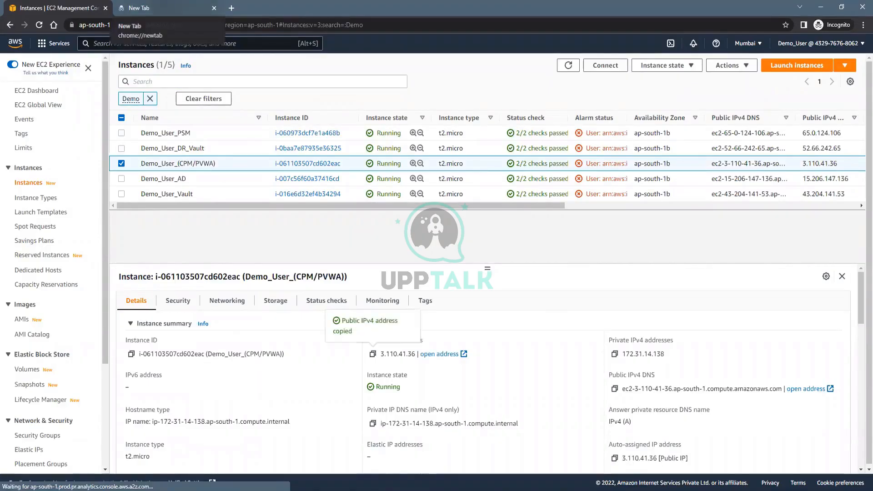
{"action": "left_click", "coordinate": [527, 489]}
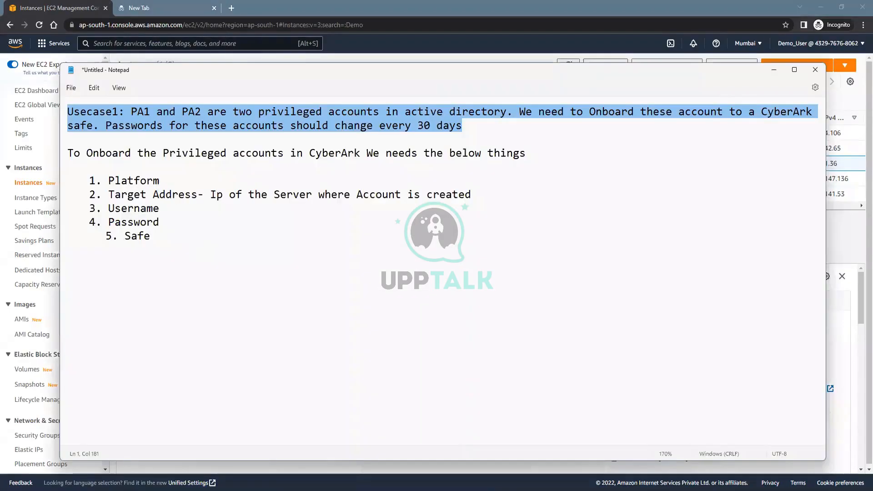
{"action": "left_click", "coordinate": [68, 264]}
{"action": "type", "text": "htt"}
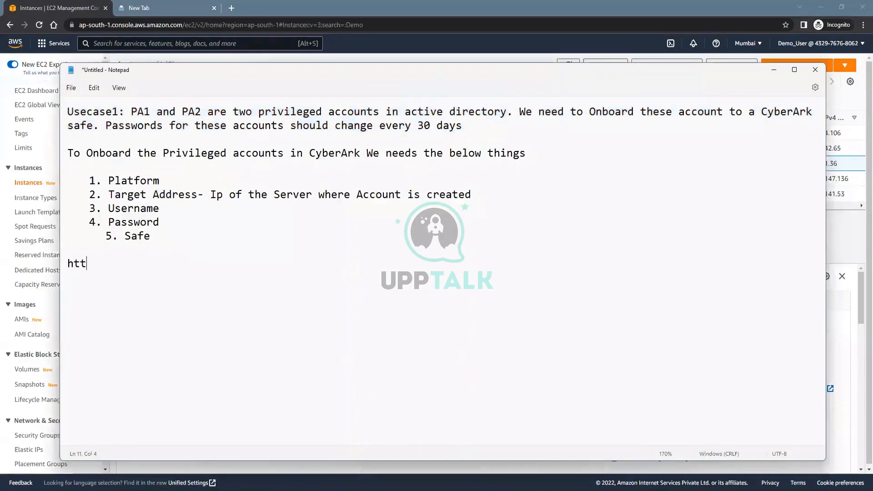
{"action": "type", "text": "ps://3.110.41.36"}
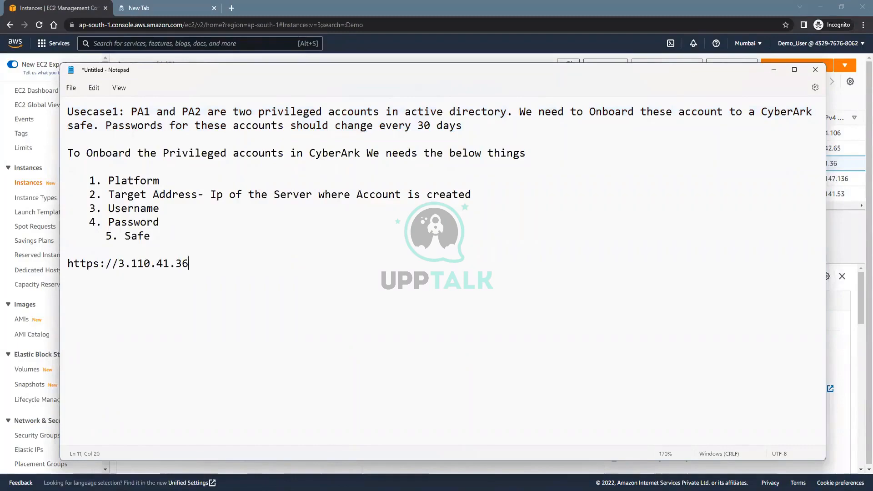
{"action": "type", "text": "/"}
{"action": "type", "text": "Password Vault"}
{"action": "key", "text": "ctrl+a"}
Copy the PasswordVault URL from Notepad and load it in Chrome's address bar
{"action": "scroll", "coordinate": [250, 265], "scroll_direction": "up", "scroll_amount": 3}
{"action": "left_click", "coordinate": [248, 265]}
{"action": "left_click_drag", "start_coordinate": [109, 273], "coordinate": [17, 266]}
{"action": "key", "text": "ctrl+c"}
{"action": "left_click", "coordinate": [156, 22]}
{"action": "key", "text": "ctrl+v"}
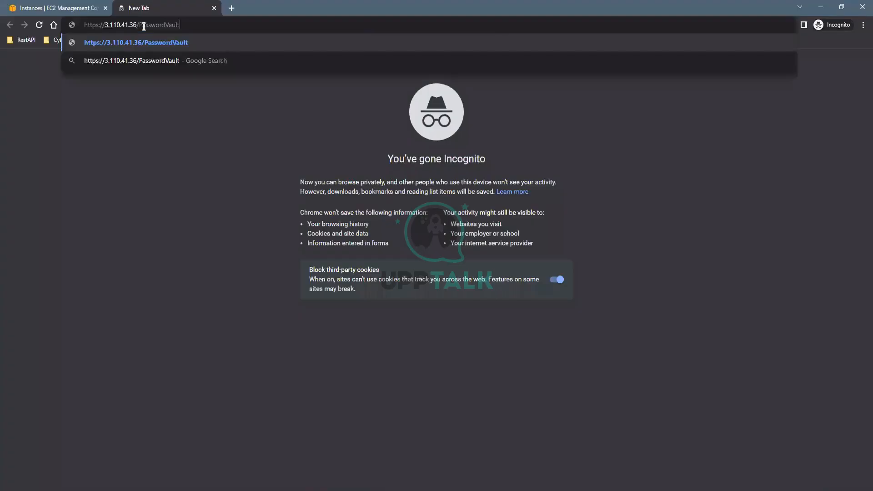
{"action": "key", "text": "Return"}
Proceed past the certificate warning and sign in to PVWA as Administrator
{"action": "left_click", "coordinate": [321, 249]}
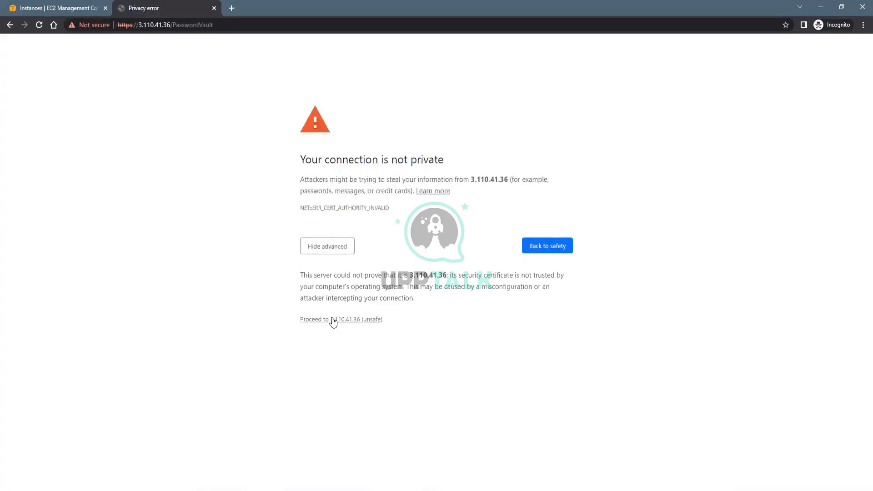
{"action": "left_click", "coordinate": [338, 319]}
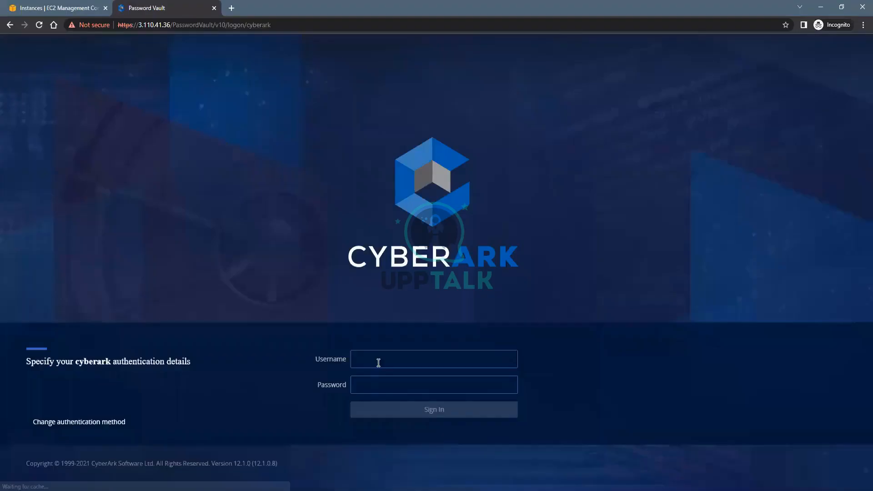
{"action": "type", "text": "Ad"}
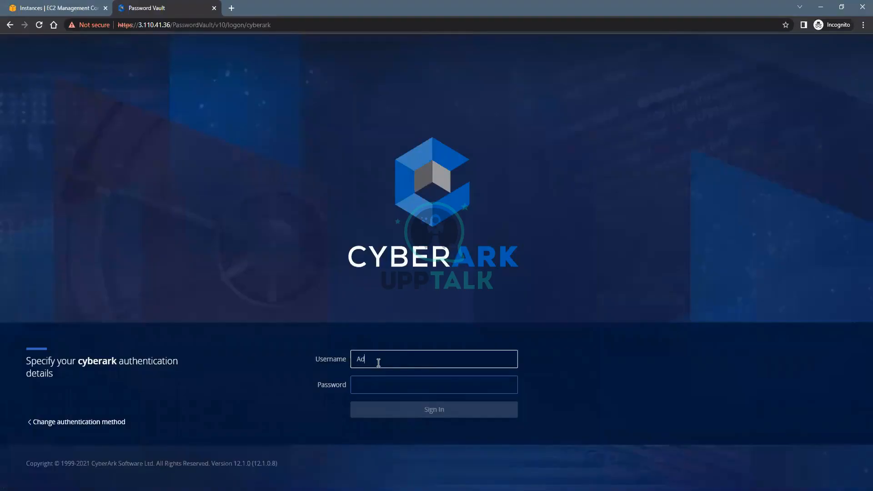
{"action": "type", "text": "ministrator"}
{"action": "key", "text": "Tab"}
{"action": "type", "text": "*****"}
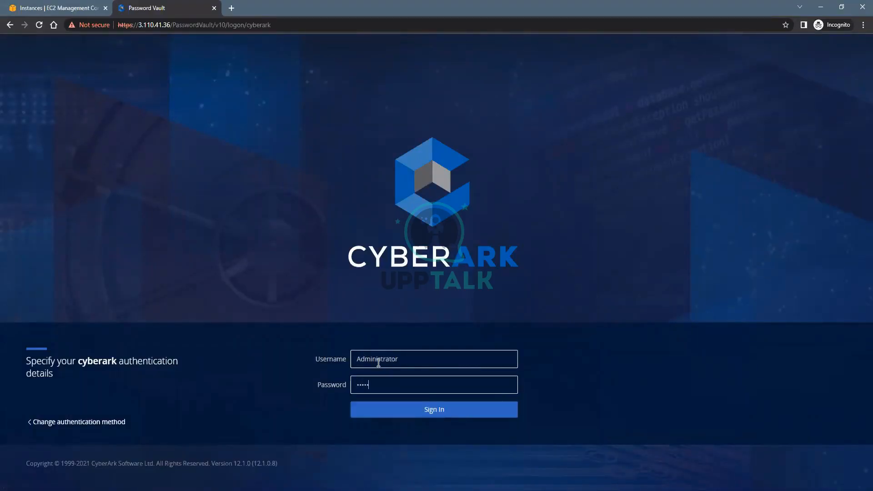
{"action": "key", "text": "Return"}
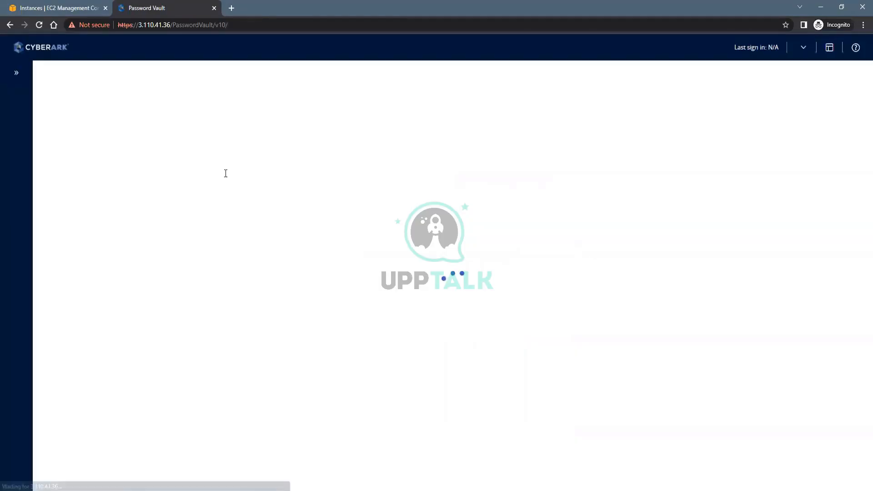
{"action": "key", "text": "alt+Tab"}
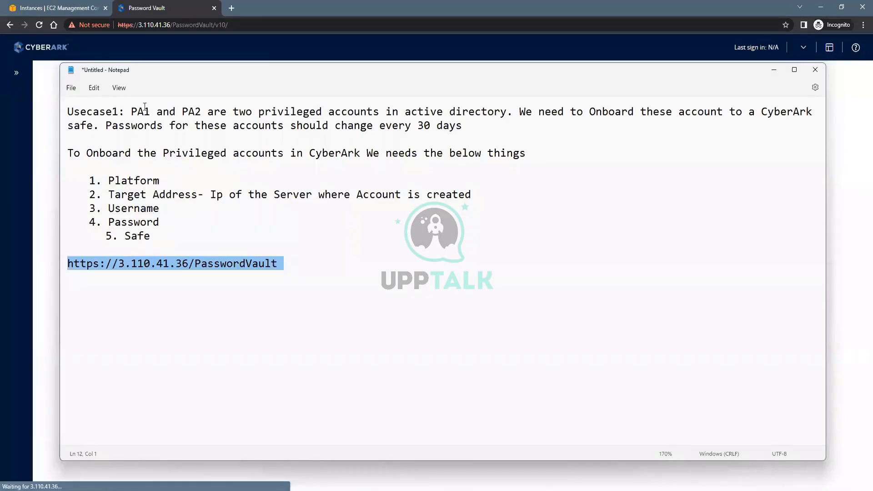
{"action": "double_click", "coordinate": [194, 154]}
{"action": "left_click_drag", "start_coordinate": [139, 112], "coordinate": [205, 114]}
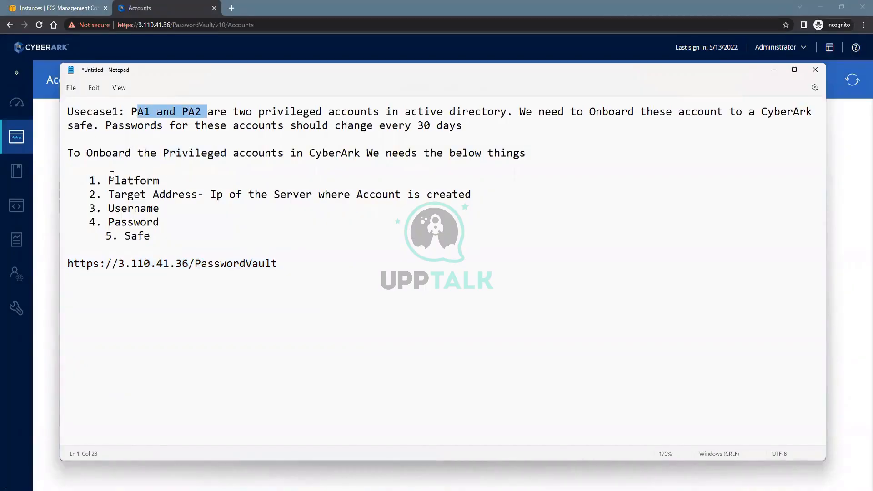
{"action": "left_click_drag", "start_coordinate": [197, 181], "coordinate": [96, 180]}
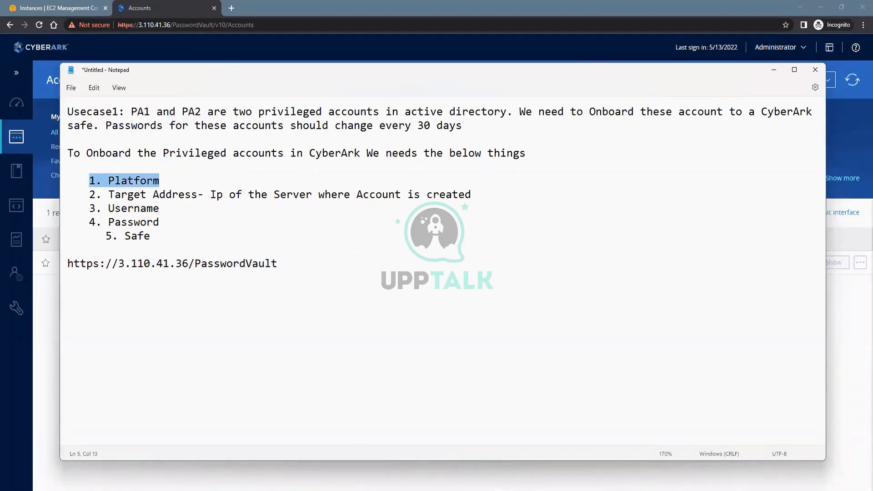
{"action": "key", "text": "End"}
{"action": "type", "text": "---"}
{"action": "key", "text": "Return"}
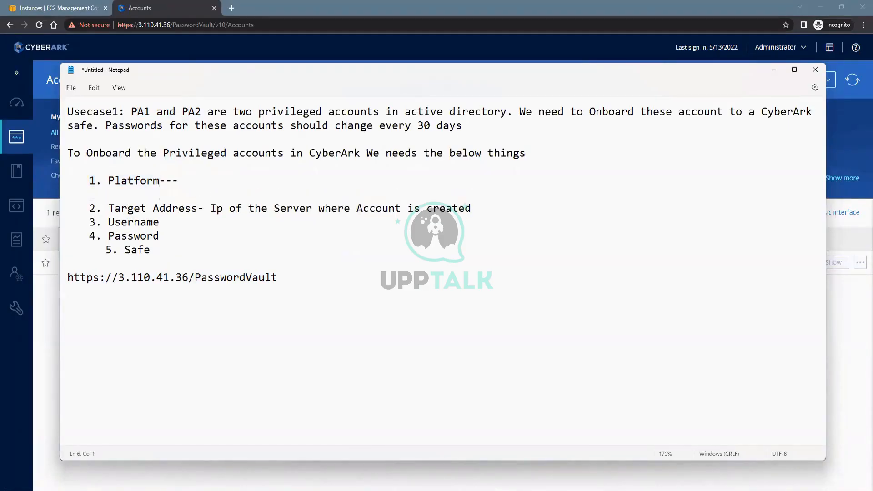
{"action": "key", "text": "BackSpace"}
{"action": "type", "text": "> Pro"}
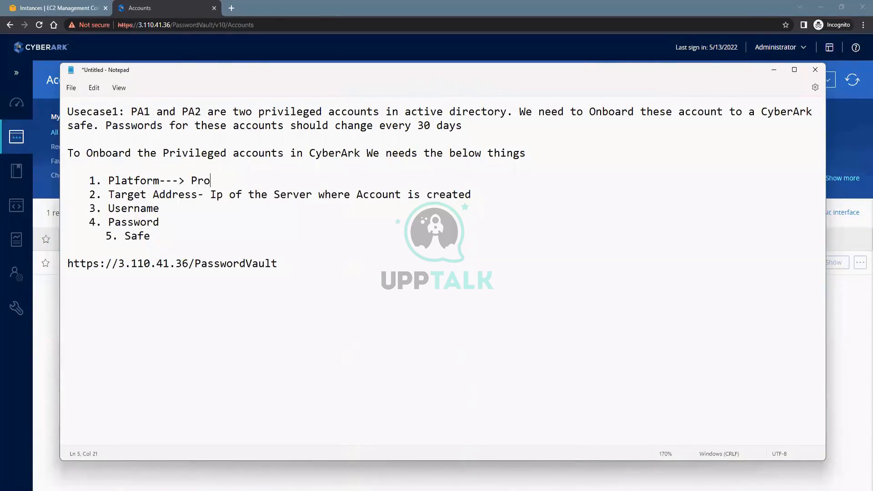
{"action": "key", "text": "BackSpace"}
{"action": "key", "text": "BackSpace"}
{"action": "key", "text": "BackSpace"}
{"action": "type", "text": "Set of processes def"}
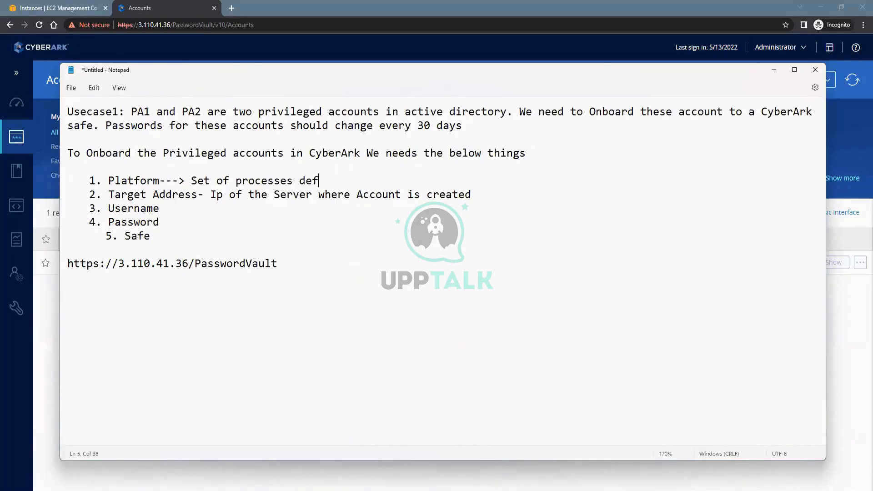
{"action": "type", "text": "ined for CPM and PSM t"}
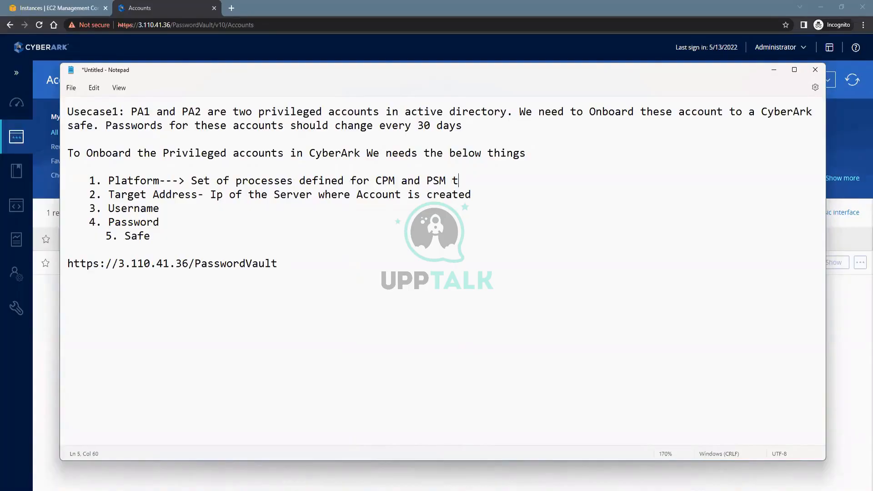
{"action": "type", "text": "o CPM."}
{"action": "left_click_drag", "start_coordinate": [110, 178], "coordinate": [501, 183]}
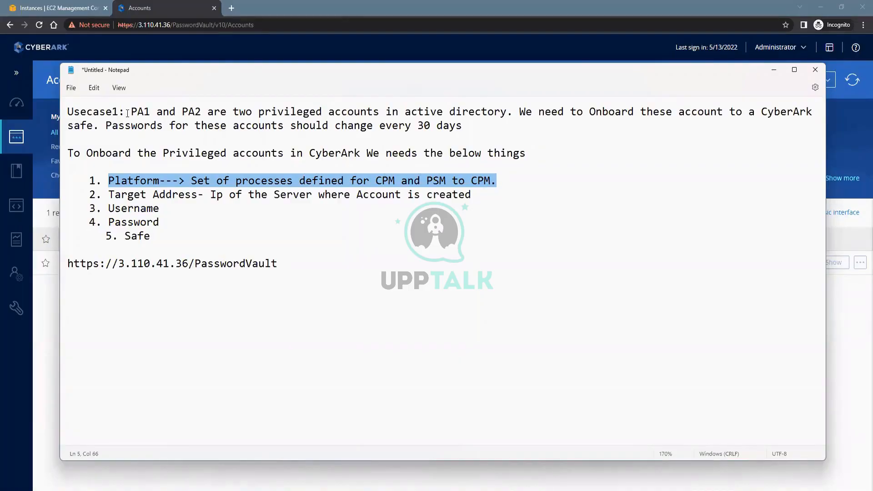
{"action": "left_click_drag", "start_coordinate": [130, 111], "coordinate": [201, 113]}
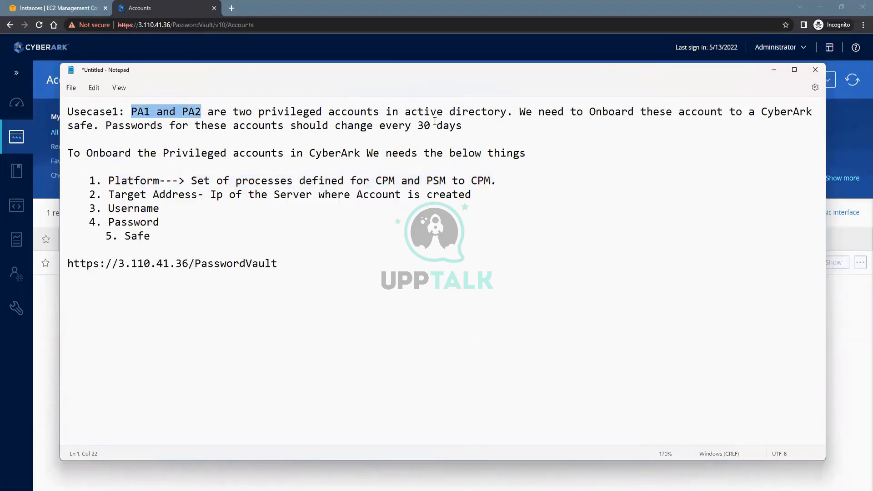
{"action": "left_click_drag", "start_coordinate": [106, 126], "coordinate": [341, 125]}
{"action": "left_click_drag", "start_coordinate": [423, 118], "coordinate": [462, 125]}
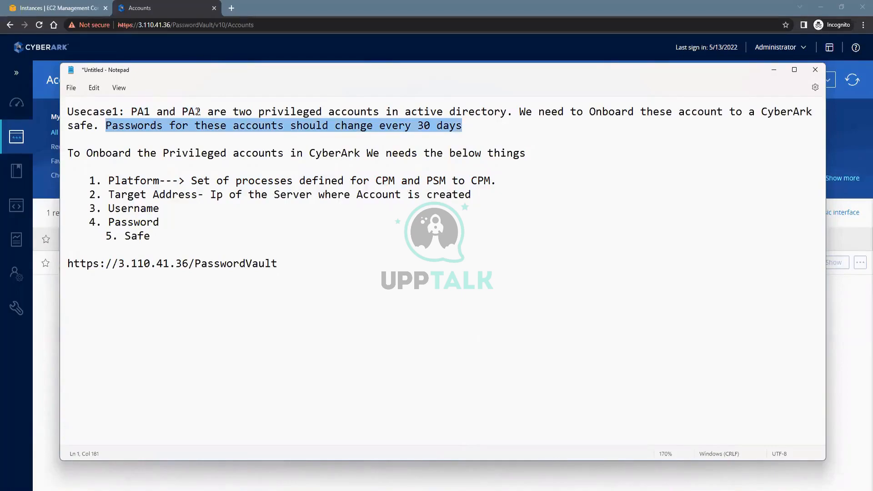
{"action": "left_click_drag", "start_coordinate": [131, 111], "coordinate": [195, 112]}
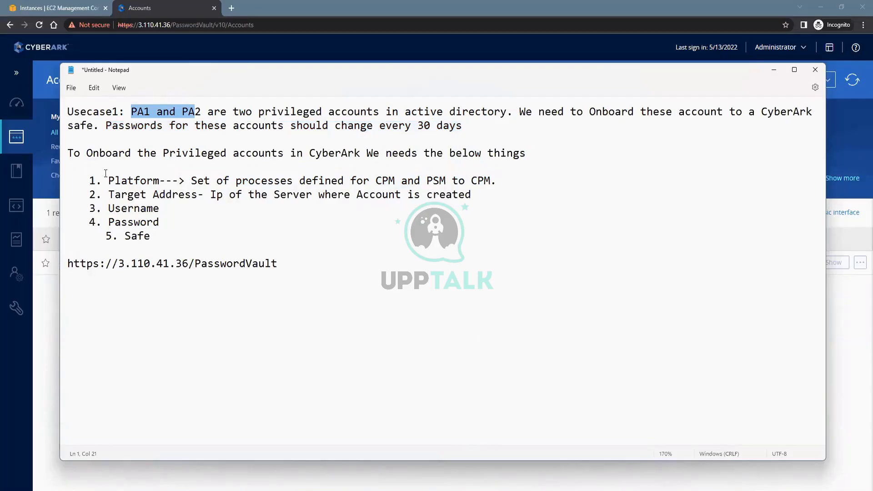
{"action": "left_click", "coordinate": [17, 172]}
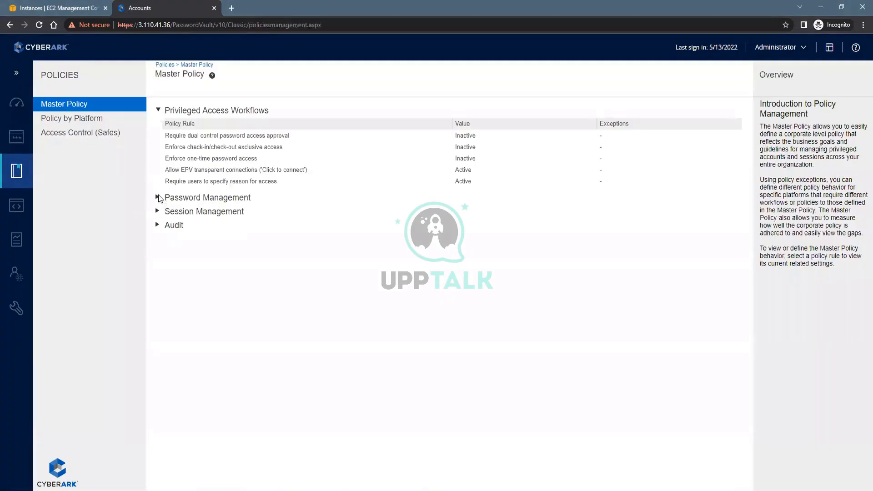
Expand Password Management and select the 'Require password change every X days' rule
{"action": "left_click", "coordinate": [233, 199]}
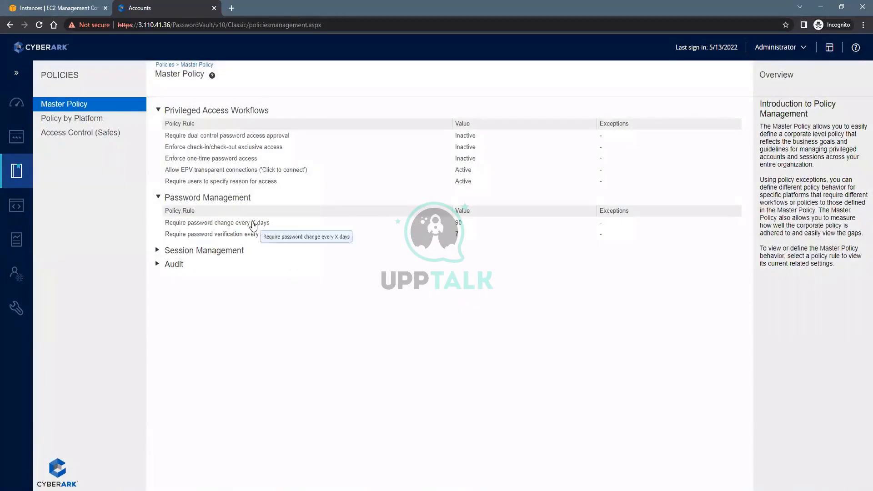
{"action": "left_click", "coordinate": [253, 225]}
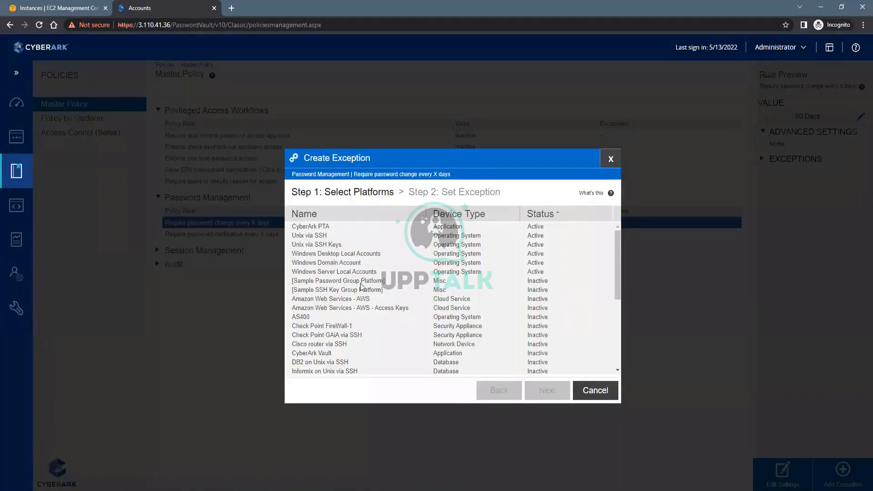
Add a Windows Domain Account exception changing the value from 90 to 30 days
{"action": "left_click", "coordinate": [347, 264]}
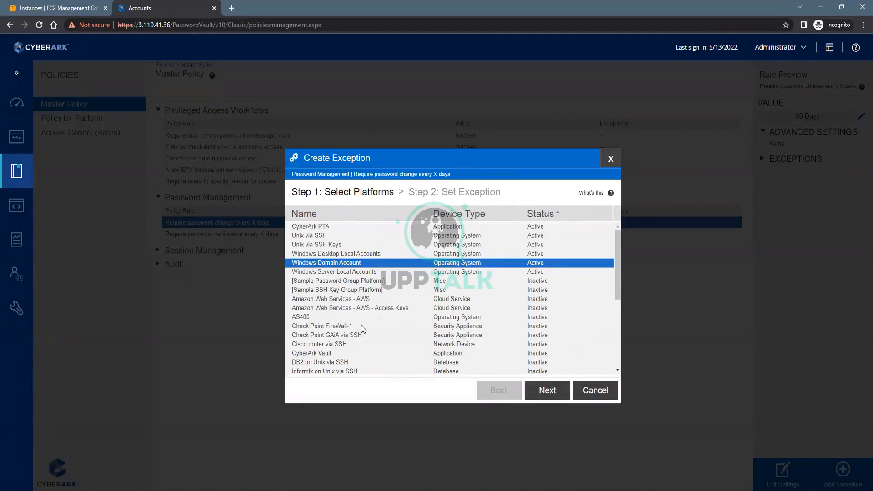
{"action": "left_click", "coordinate": [547, 390]}
{"action": "left_click", "coordinate": [477, 233]}
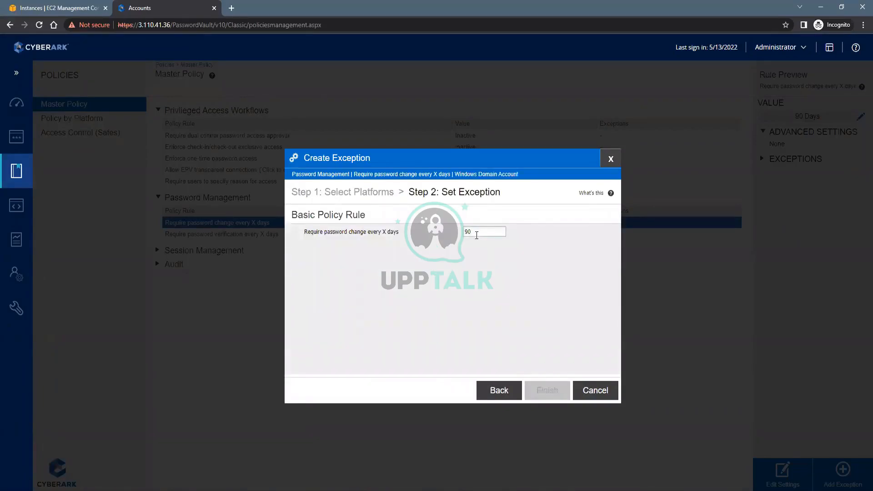
{"action": "key", "text": "BackSpace"}
{"action": "key", "text": "BackSpace"}
{"action": "type", "text": "30"}
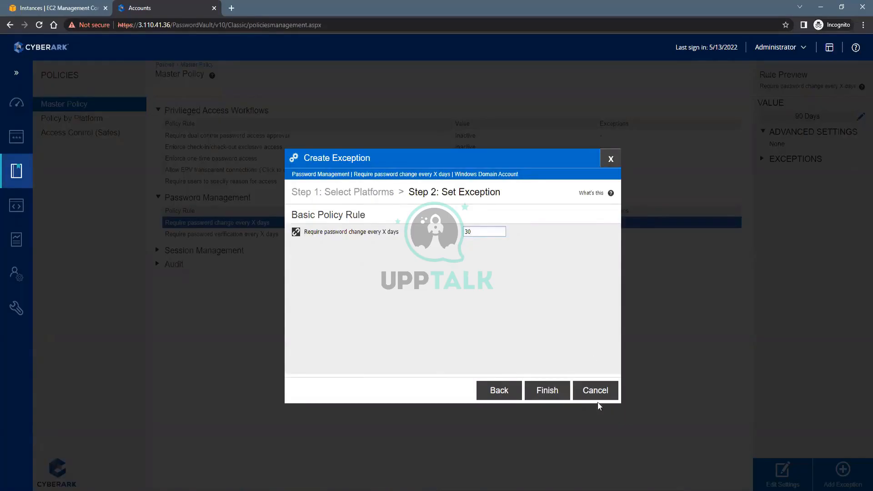
{"action": "left_click", "coordinate": [546, 390]}
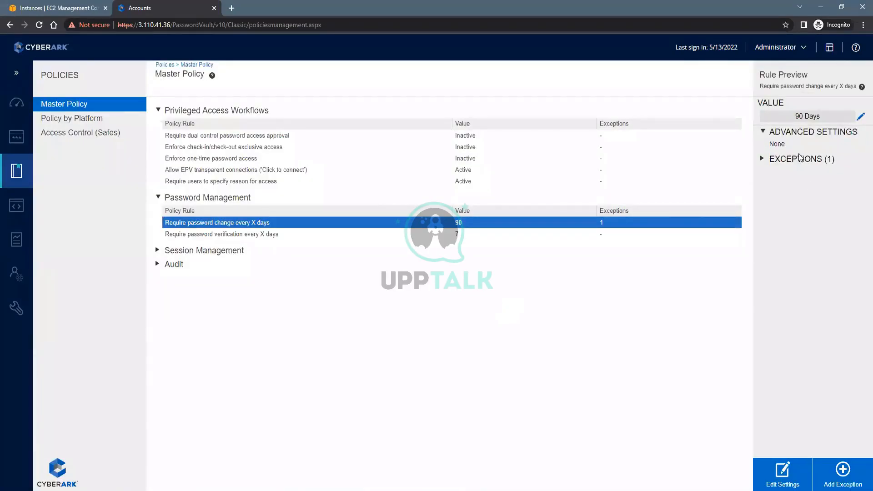
{"action": "left_click", "coordinate": [798, 160]}
Show the Windows Domain Account platform policy with Password Management expanded to reveal the 30-day exception
{"action": "left_click", "coordinate": [96, 118]}
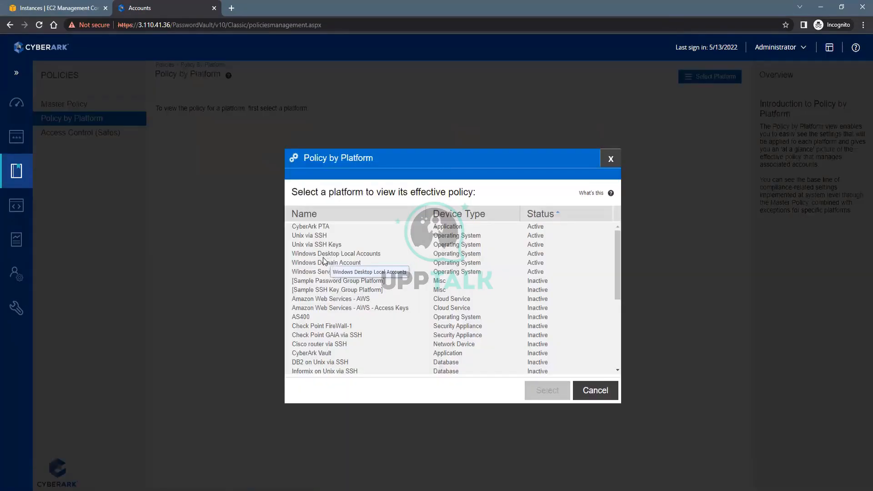
{"action": "left_click", "coordinate": [323, 256]}
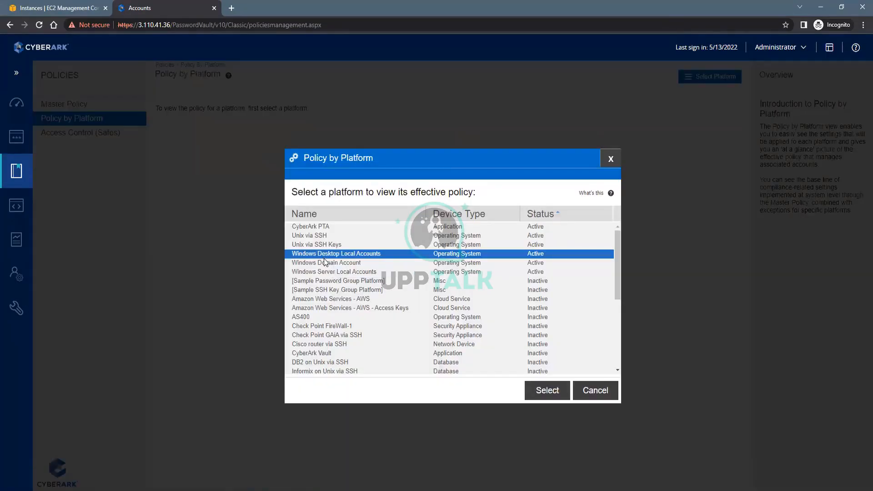
{"action": "left_click", "coordinate": [325, 262]}
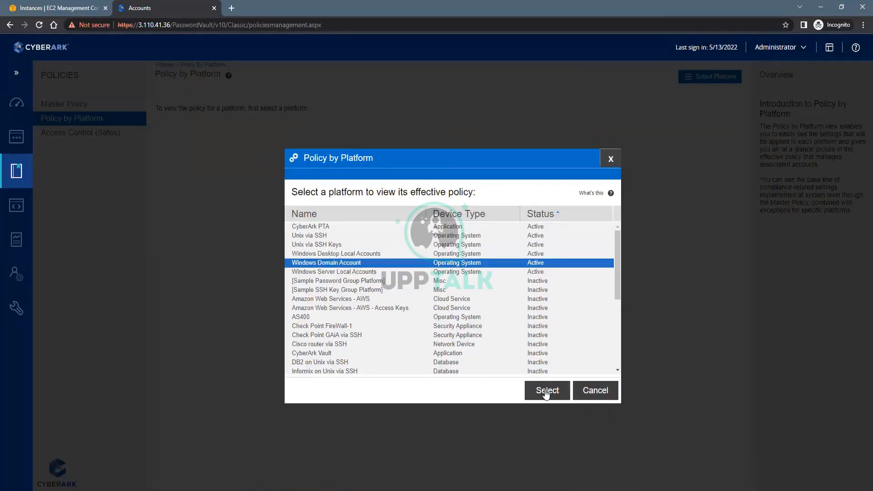
{"action": "left_click", "coordinate": [546, 391]}
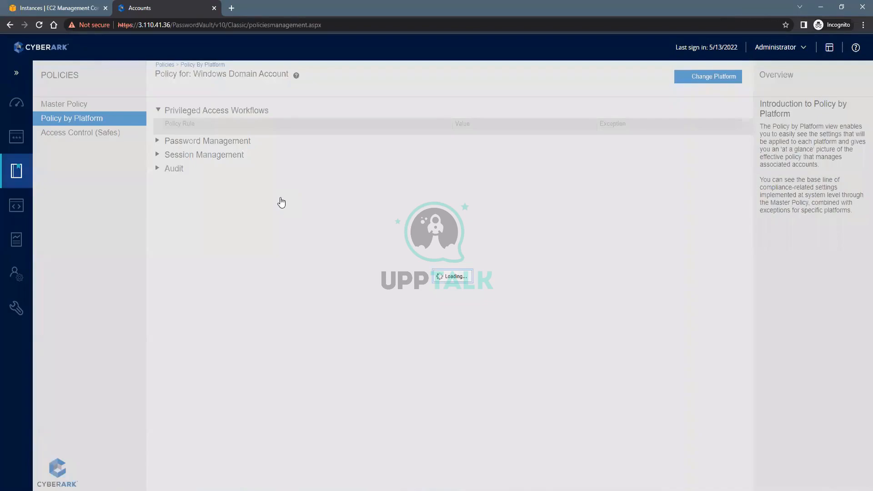
{"action": "left_click", "coordinate": [459, 198]}
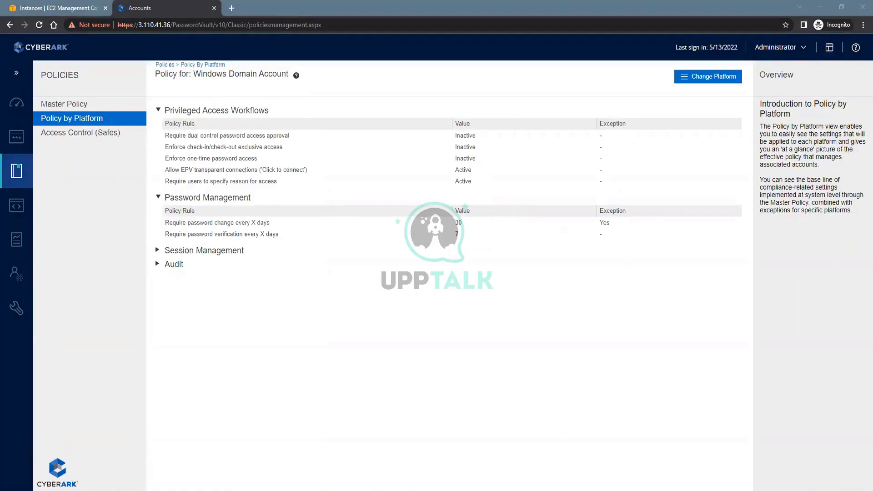
{"action": "key", "text": "alt+Tab"}
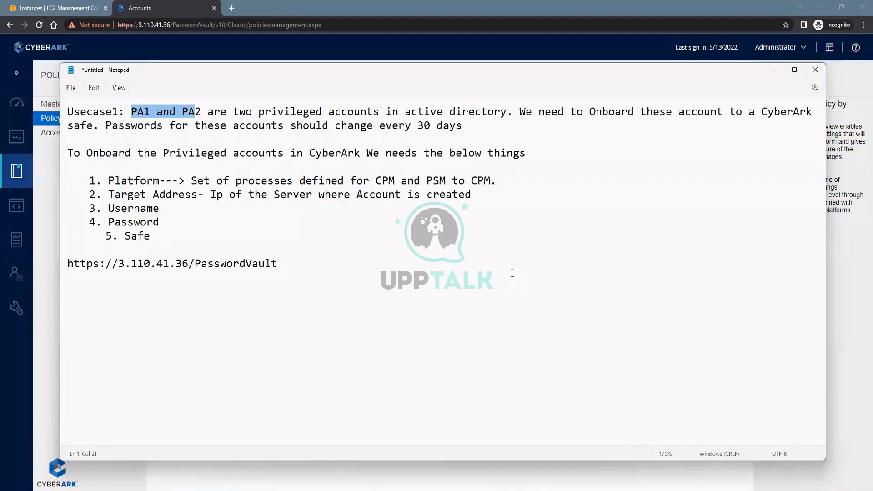
{"action": "left_click_drag", "start_coordinate": [497, 133], "coordinate": [121, 124]}
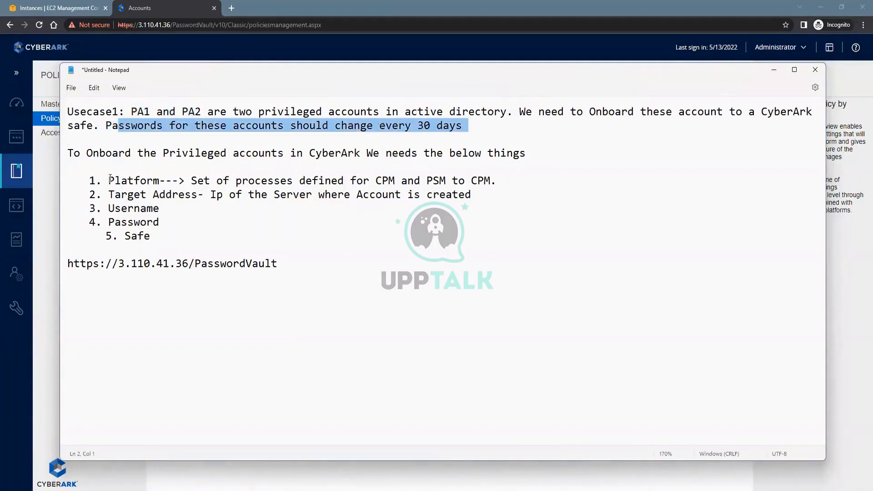
{"action": "left_click_drag", "start_coordinate": [108, 180], "coordinate": [210, 181]}
{"action": "left_click_drag", "start_coordinate": [485, 180], "coordinate": [497, 181]}
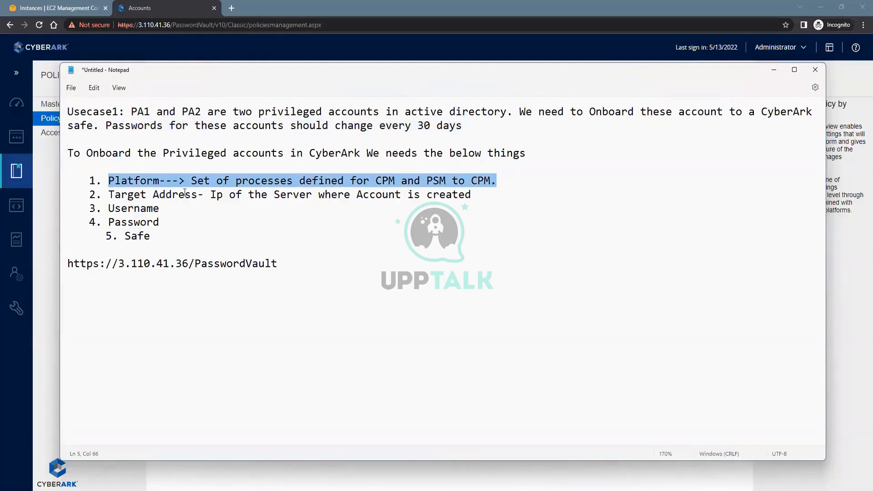
{"action": "left_click_drag", "start_coordinate": [109, 195], "coordinate": [197, 197]}
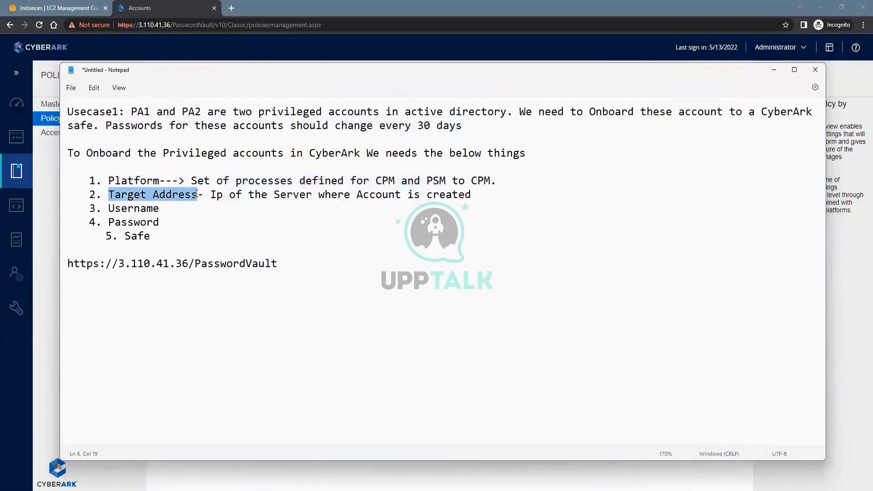
{"action": "left_click", "coordinate": [495, 197]}
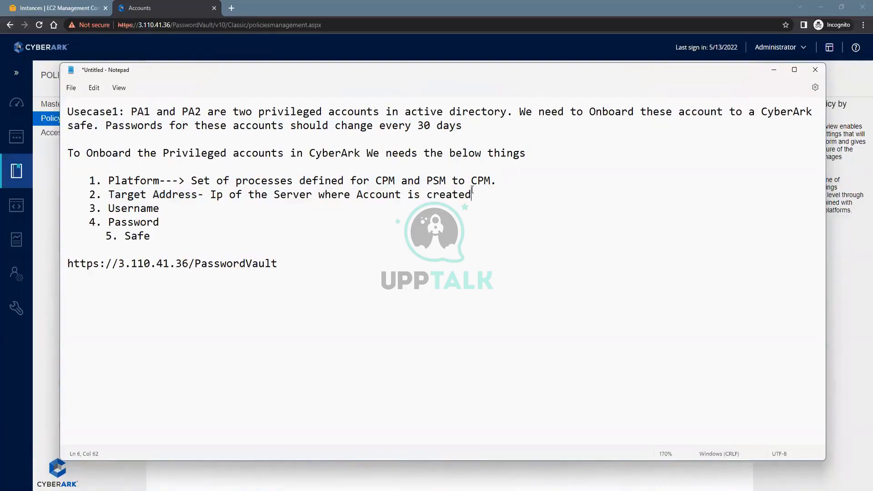
{"action": "left_click", "coordinate": [169, 207]}
{"action": "left_click", "coordinate": [171, 217]}
{"action": "left_click", "coordinate": [366, 490]}
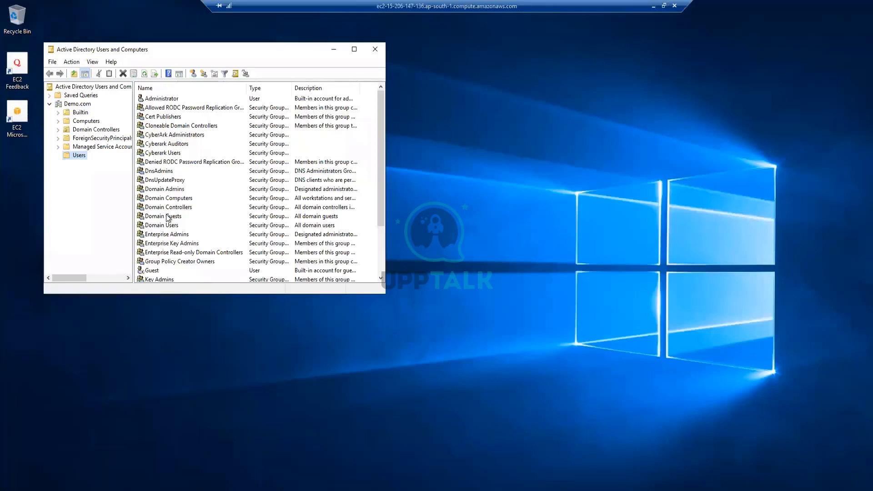
Scroll the Users list to show PA1 and PA2, then minimize the RDP session
{"action": "scroll", "coordinate": [168, 230], "scroll_direction": "down", "scroll_amount": 3}
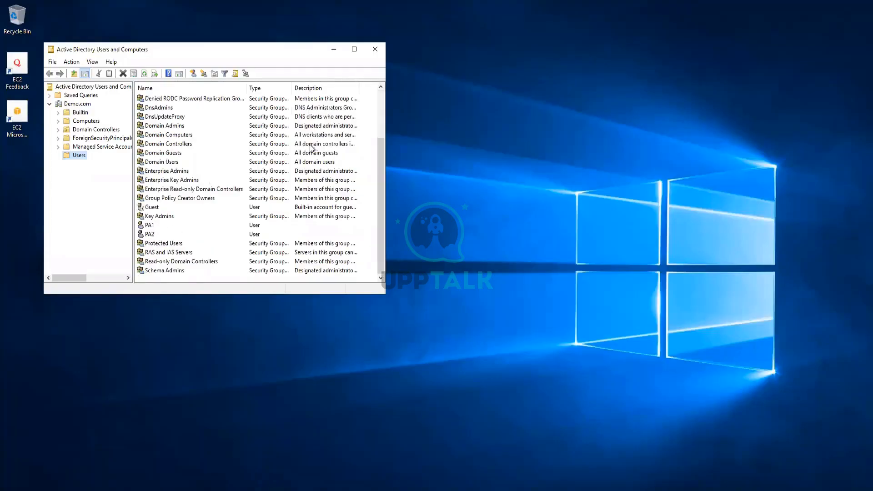
{"action": "mouse_move", "coordinate": [643, 5]}
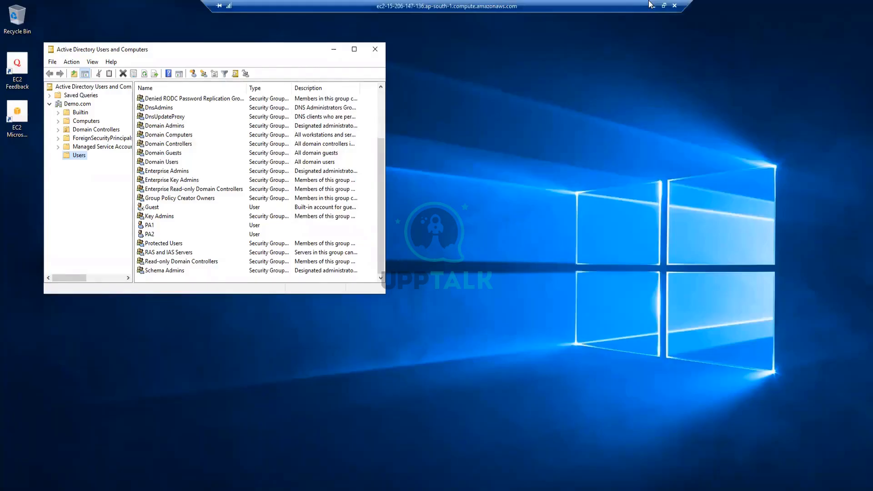
{"action": "left_click", "coordinate": [652, 6]}
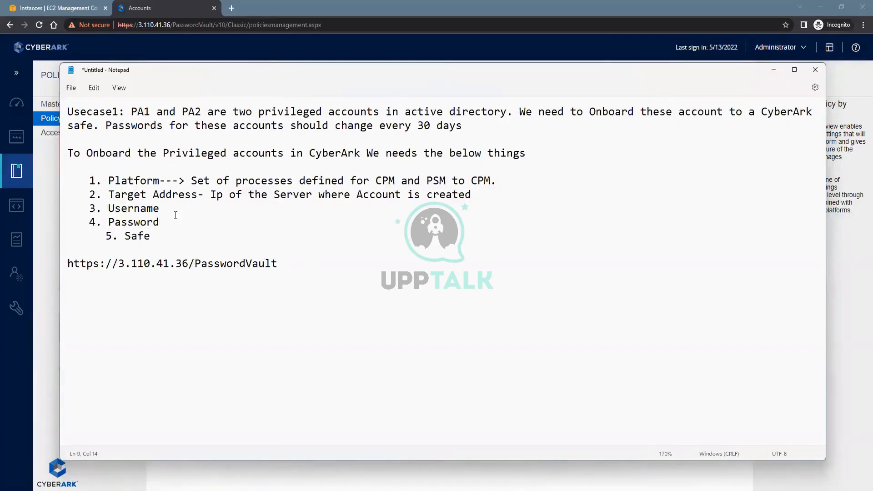
Highlight prerequisites 1–4 and the '5. Safe' item in Notepad, then minimize Notepad
{"action": "left_click_drag", "start_coordinate": [158, 225], "coordinate": [66, 179]}
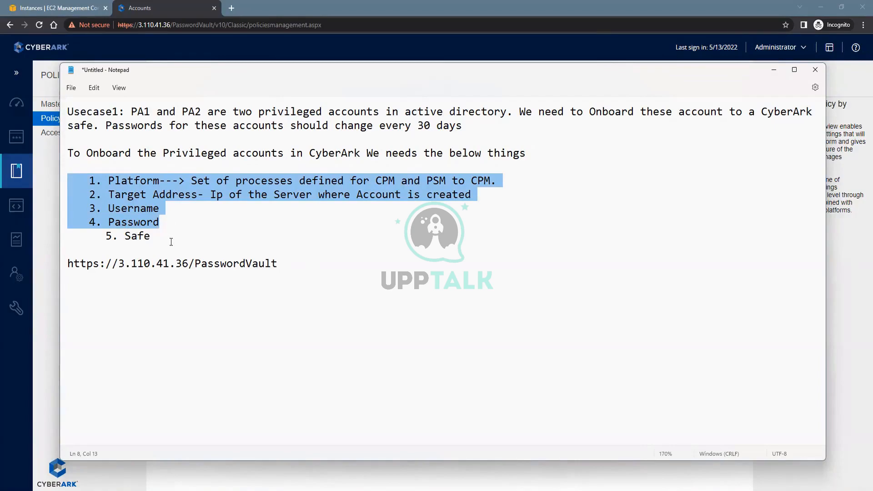
{"action": "key", "text": "Down"}
{"action": "key", "text": "Down"}
{"action": "key", "text": "Up"}
{"action": "key", "text": "shift+Home"}
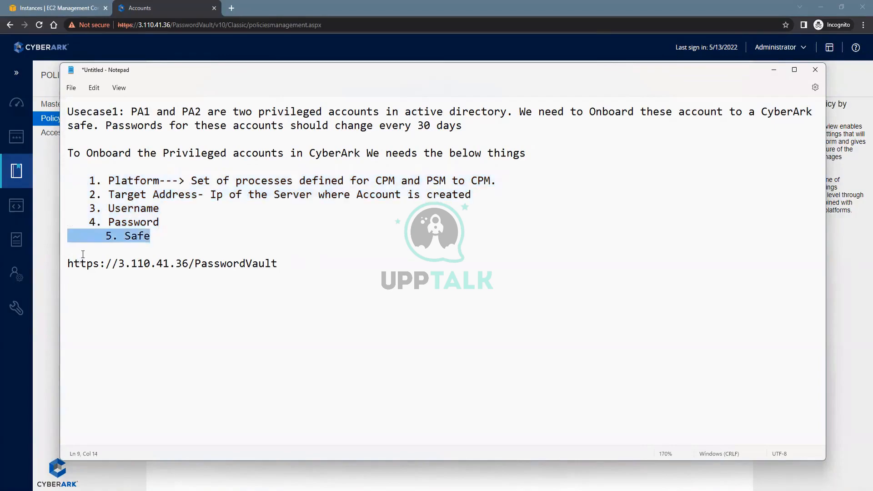
{"action": "left_click", "coordinate": [780, 70]}
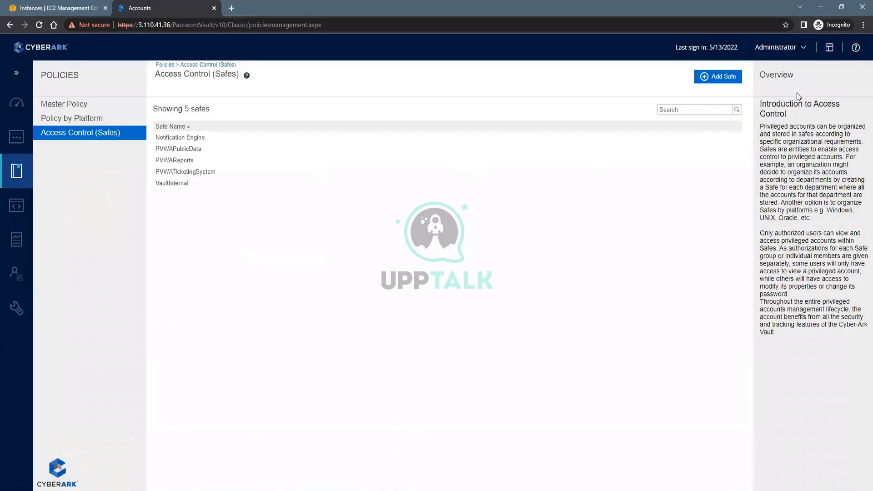
Add a new safe named 'Usecase Safe' and reuse the name as its description
{"action": "left_click", "coordinate": [717, 76]}
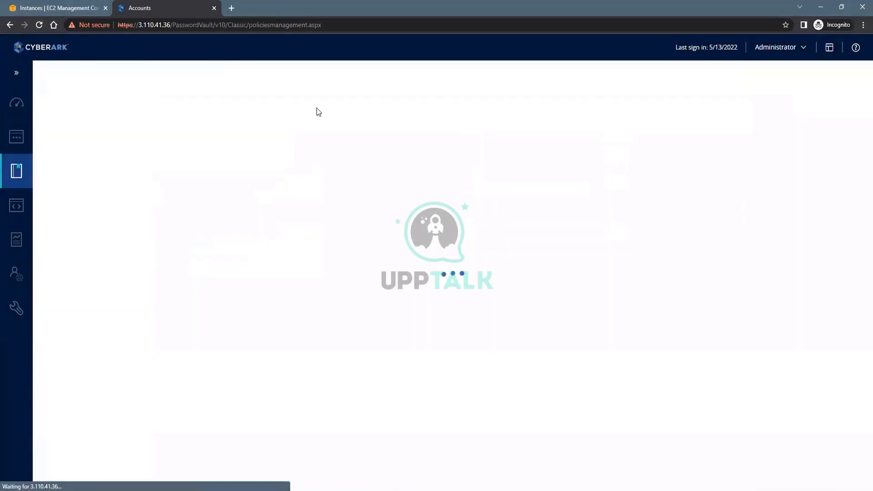
{"action": "left_click", "coordinate": [118, 94]}
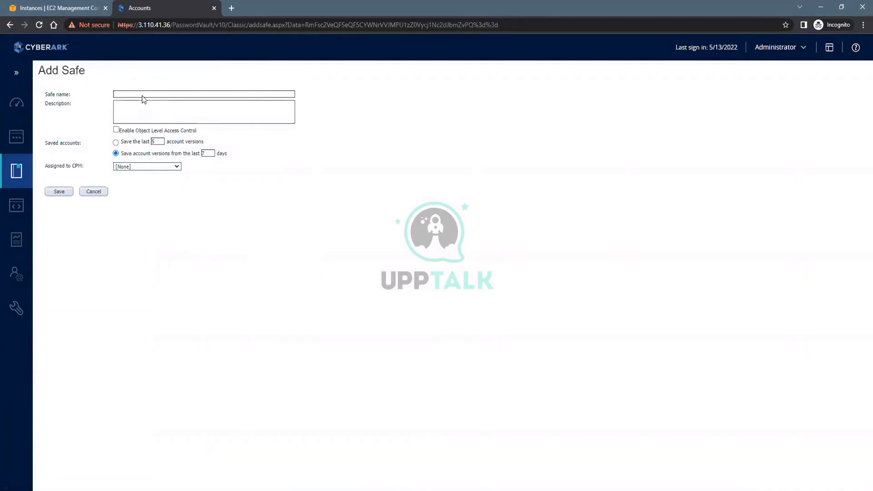
{"action": "type", "text": "Usecase"}
{"action": "left_click", "coordinate": [138, 111]}
{"action": "left_click_drag", "start_coordinate": [144, 93], "coordinate": [89, 91]}
{"action": "key", "text": "ctrl+c"}
{"action": "left_click", "coordinate": [139, 106]}
{"action": "key", "text": "ctrl+v"}
Enable object level access control and leave Assigned to CPM as [None]
{"action": "left_click", "coordinate": [116, 131]}
{"action": "left_click", "coordinate": [146, 168]}
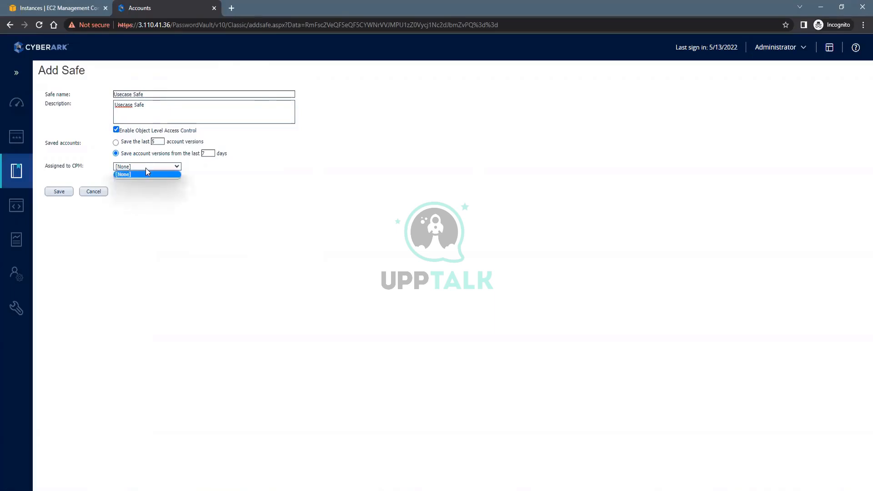
{"action": "left_click", "coordinate": [146, 169]}
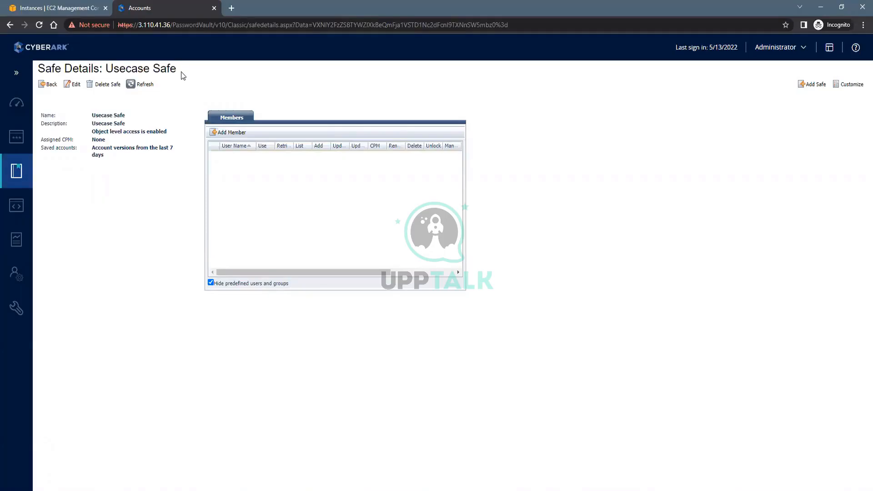
Review the five onboarding requirements in Notepad, then go to PVWA's Accounts section
{"action": "left_click_drag", "start_coordinate": [181, 74], "coordinate": [105, 74]}
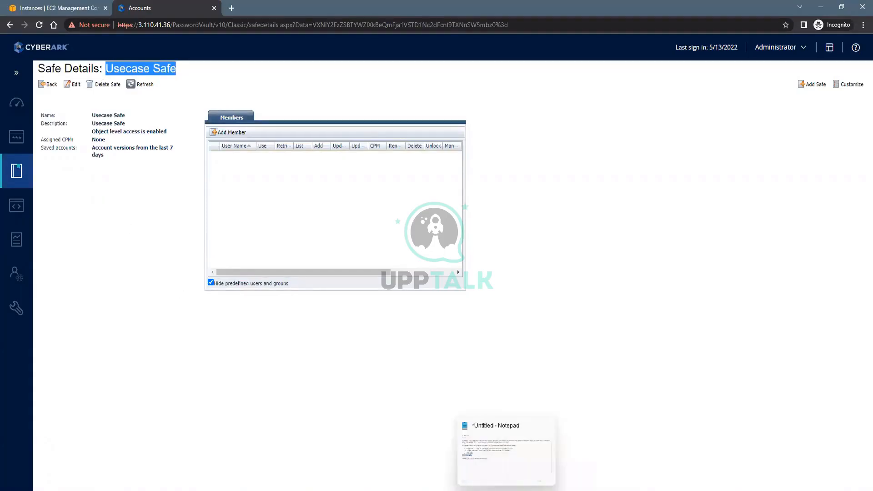
{"action": "left_click", "coordinate": [506, 450]}
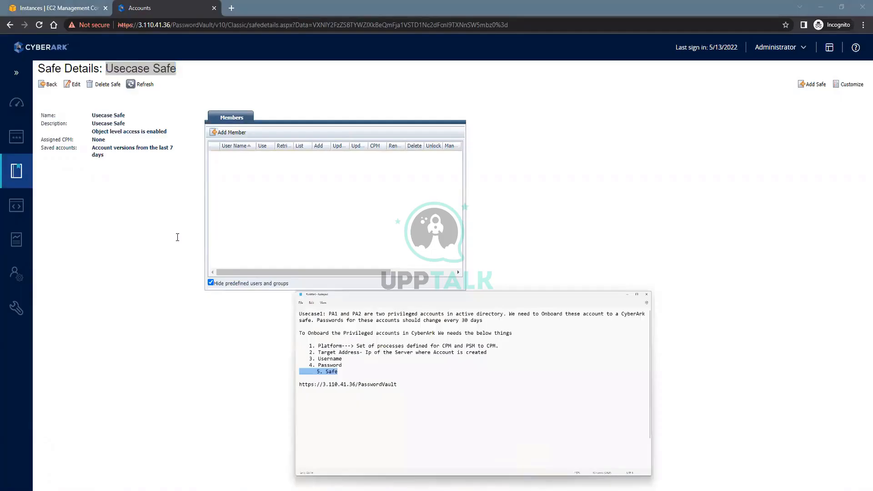
{"action": "left_click_drag", "start_coordinate": [153, 235], "coordinate": [70, 177]}
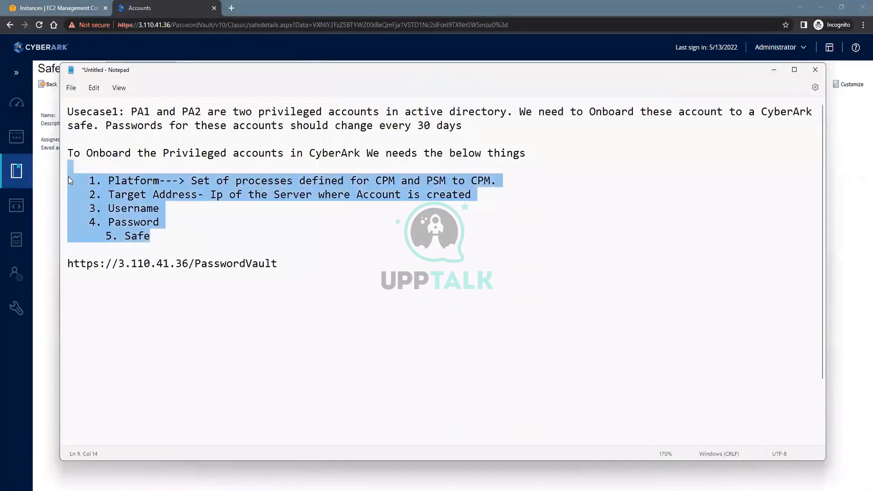
{"action": "left_click", "coordinate": [181, 238]}
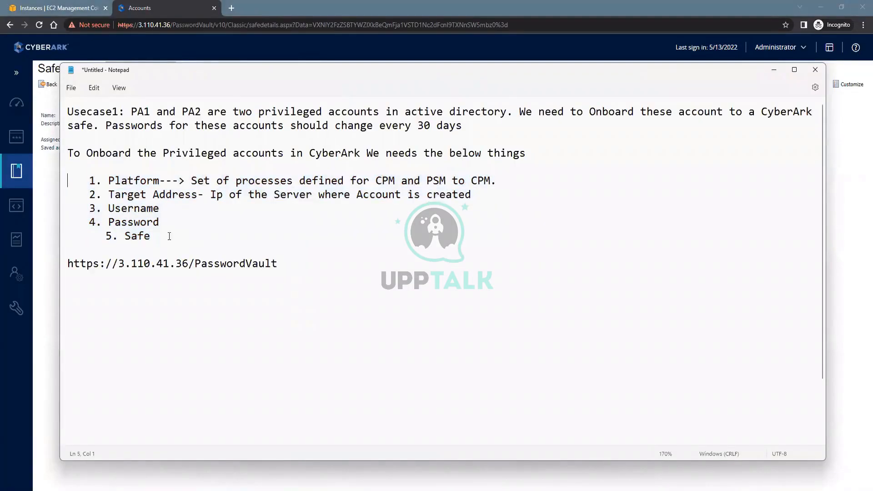
{"action": "left_click_drag", "start_coordinate": [182, 238], "coordinate": [59, 176]}
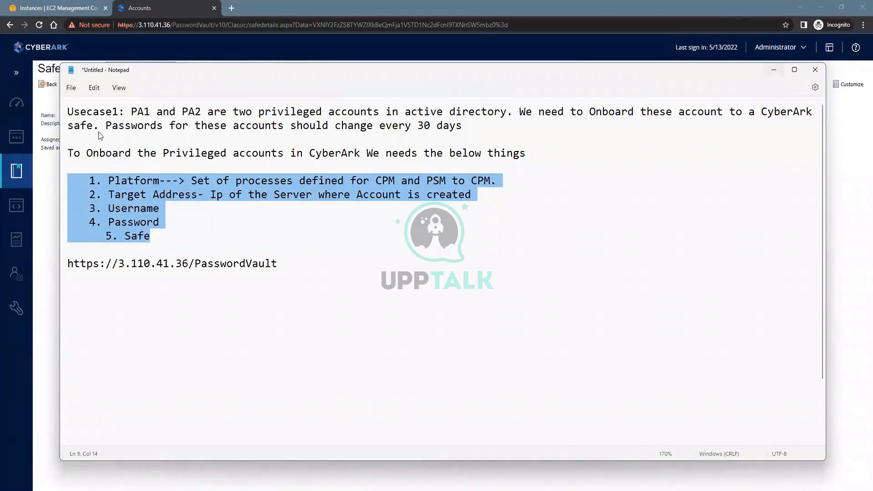
{"action": "key", "text": "alt+Tab"}
{"action": "left_click", "coordinate": [17, 140]}
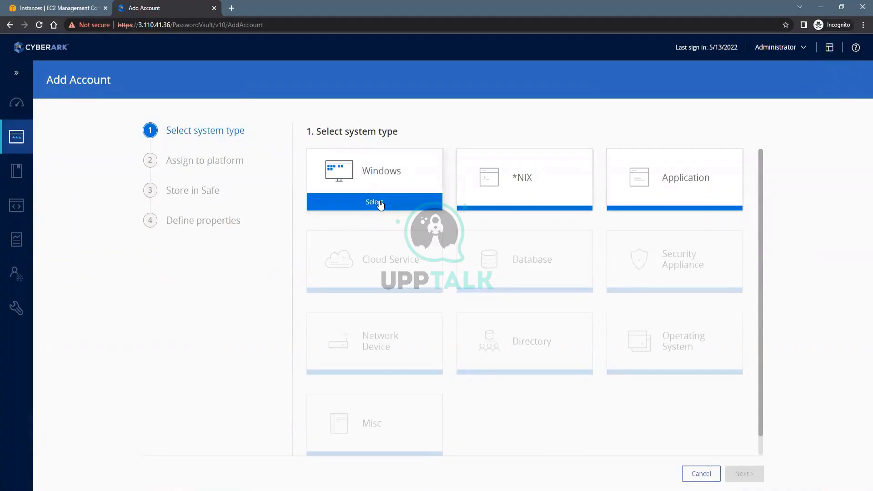
Choose Windows, the Windows Domain Account platform and Usecase Safe for the new account
{"action": "left_click", "coordinate": [380, 203]}
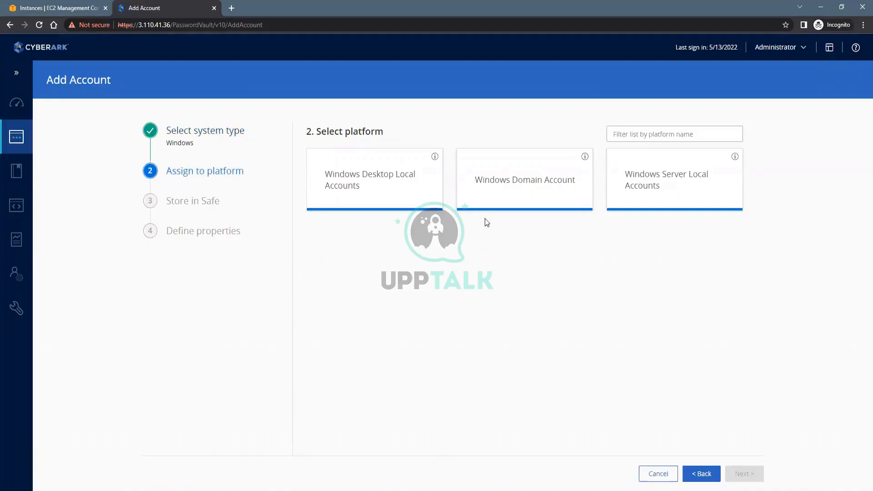
{"action": "mouse_move", "coordinate": [512, 200]}
{"action": "mouse_move", "coordinate": [345, 171]}
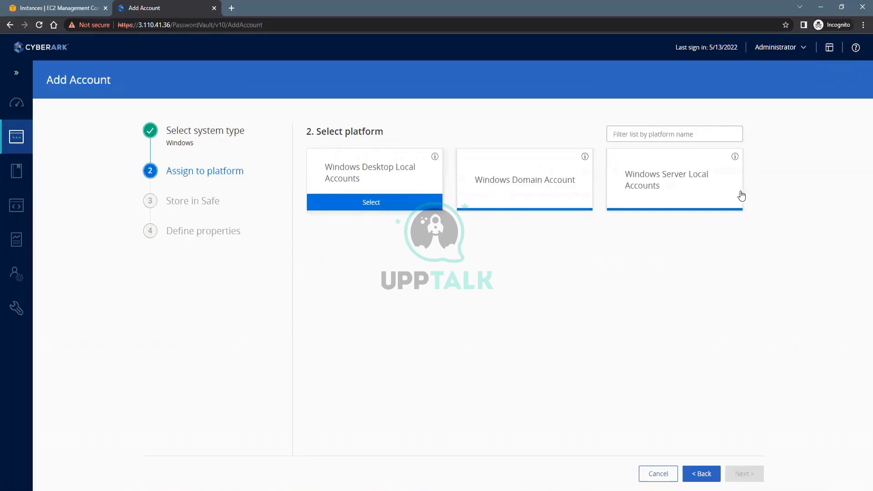
{"action": "mouse_move", "coordinate": [726, 195]}
{"action": "mouse_move", "coordinate": [561, 203]}
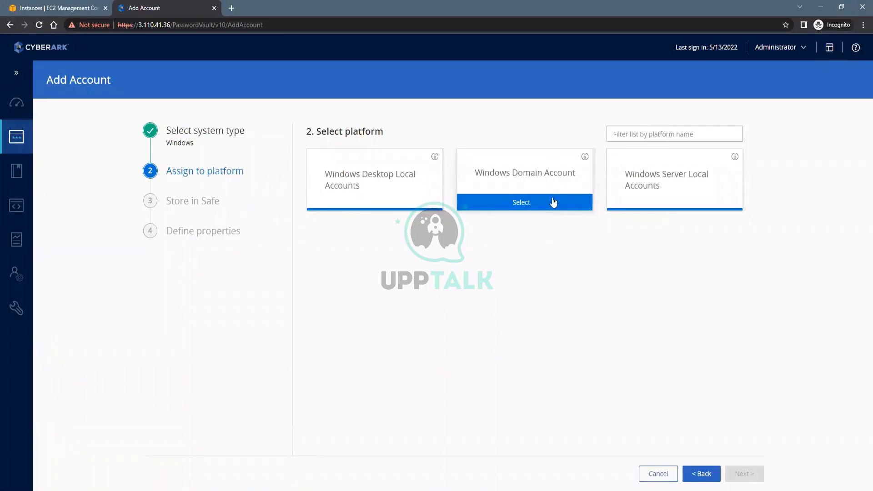
{"action": "left_click", "coordinate": [549, 202]}
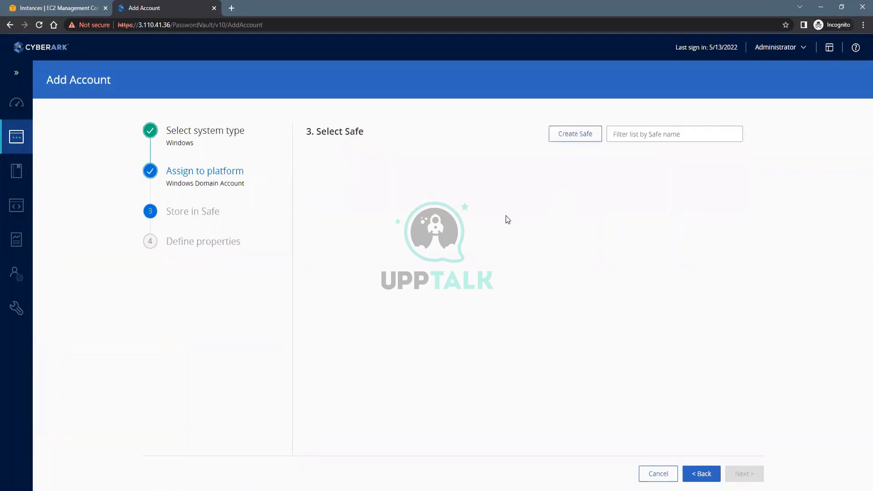
{"action": "mouse_move", "coordinate": [458, 240]}
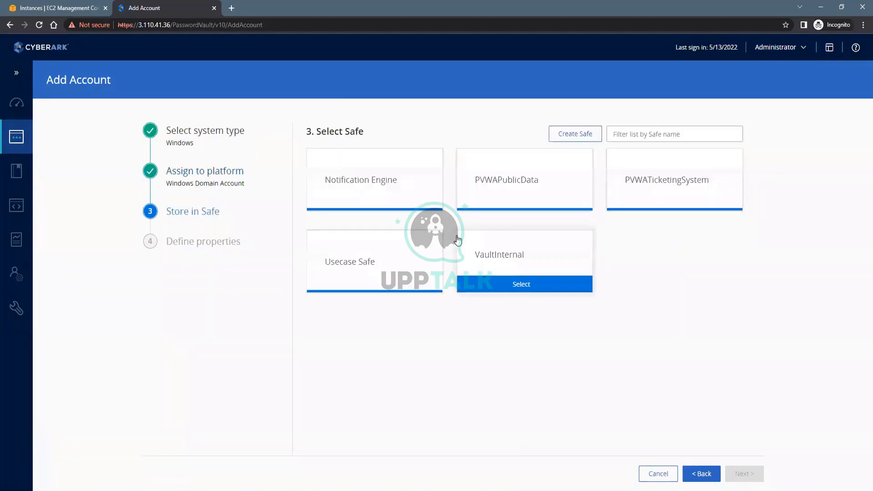
{"action": "left_click", "coordinate": [370, 283]}
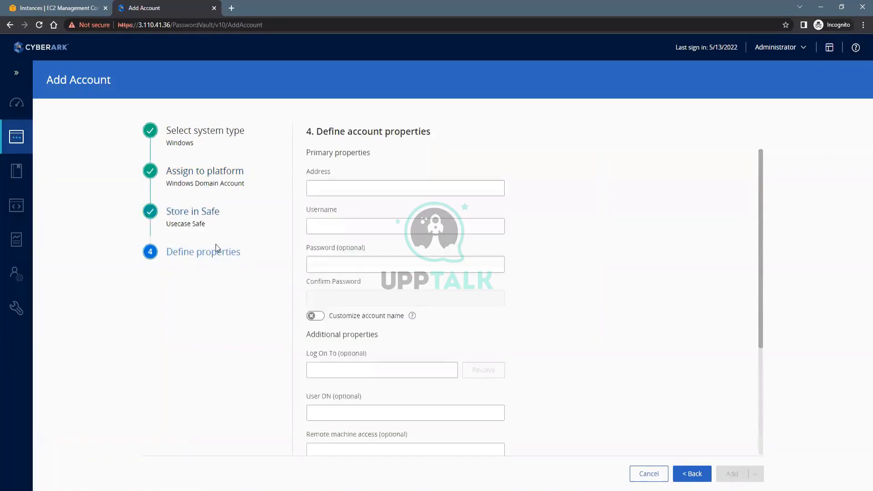
{"action": "left_click", "coordinate": [331, 186]}
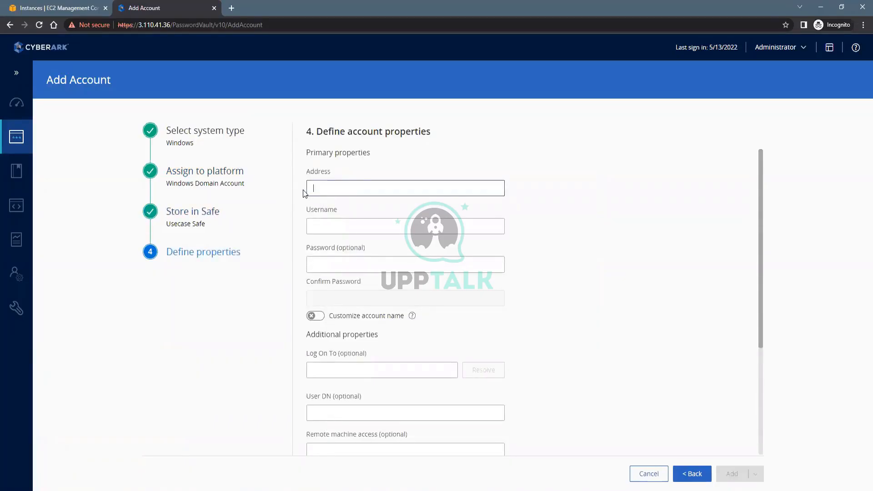
{"action": "left_click", "coordinate": [67, 10]}
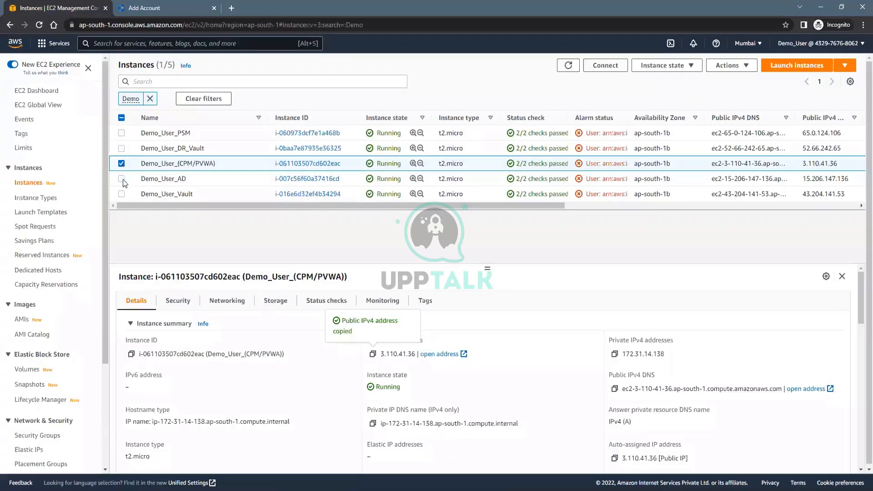
Copy Demo_User_AD's private IP 172.31.9.1 from EC2 into the account's Address field
{"action": "left_click", "coordinate": [123, 179]}
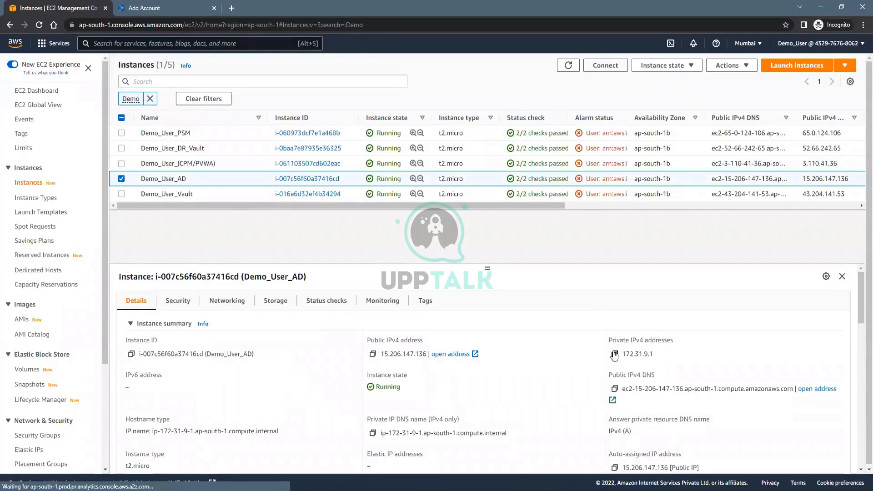
{"action": "left_click", "coordinate": [615, 354]}
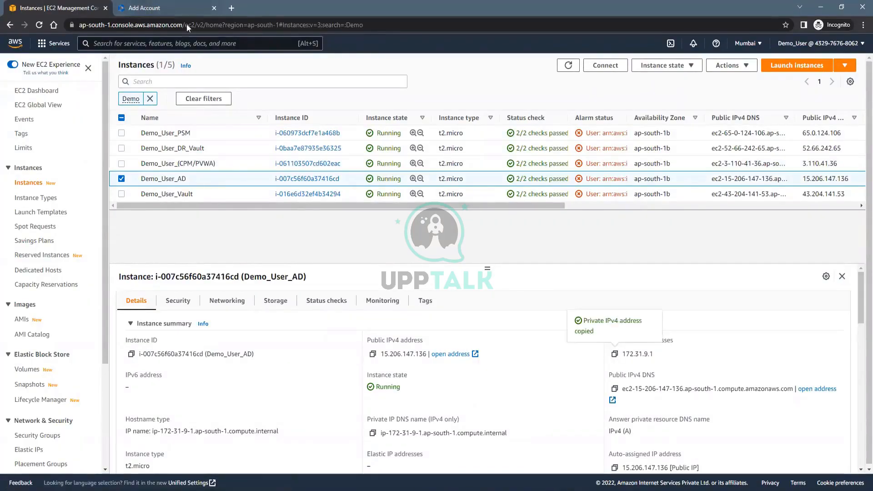
{"action": "left_click", "coordinate": [151, 9]}
{"action": "key", "text": "ctrl+v"}
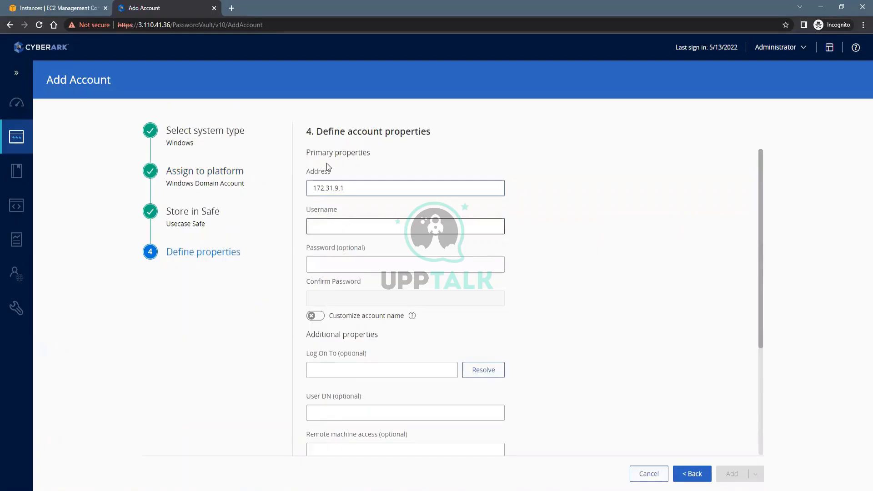
Enter username PA1, then the account password and its matching confirmation
{"action": "left_click", "coordinate": [320, 226]}
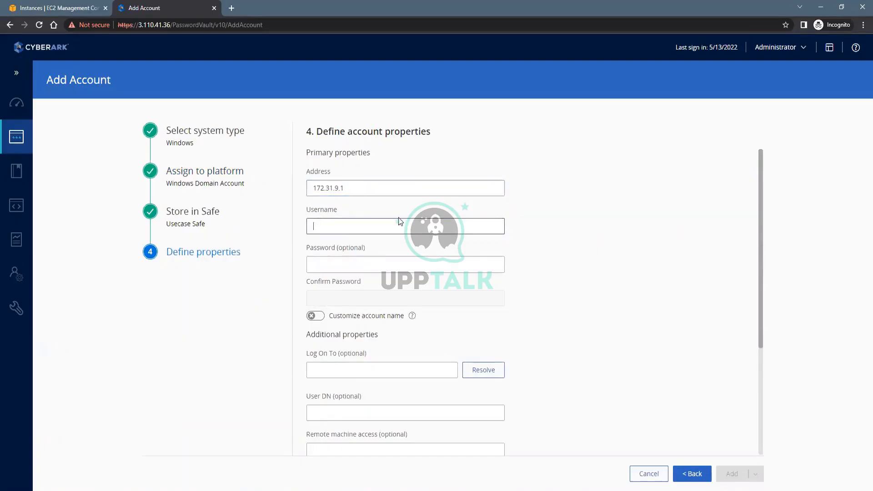
{"action": "type", "text": "PA1"}
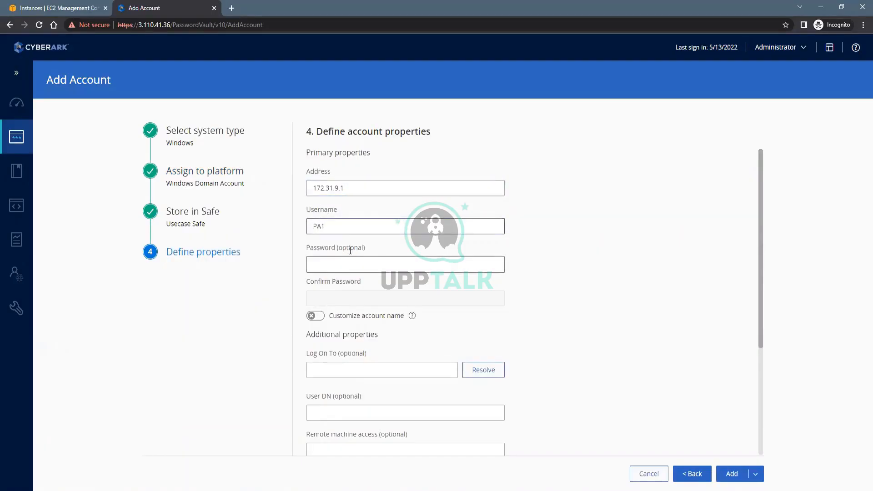
{"action": "left_click", "coordinate": [335, 256]}
{"action": "type", "text": "•"}
{"action": "type", "text": "••••••"}
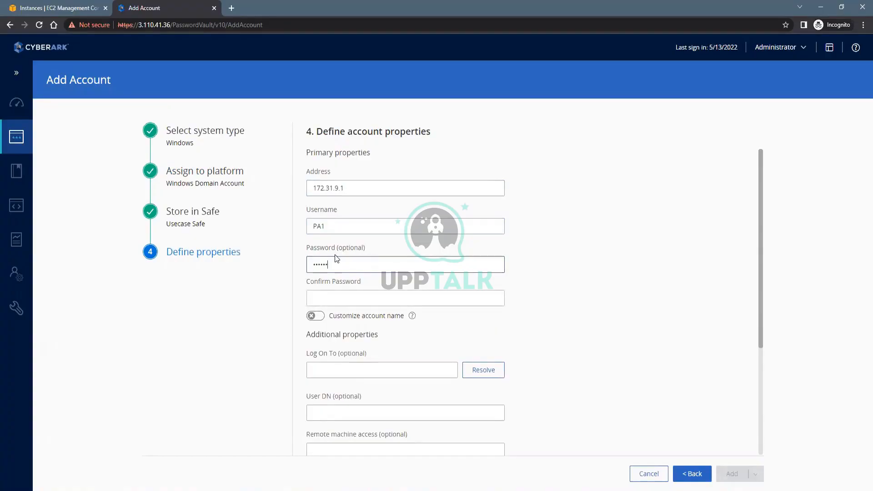
{"action": "left_click", "coordinate": [339, 298]}
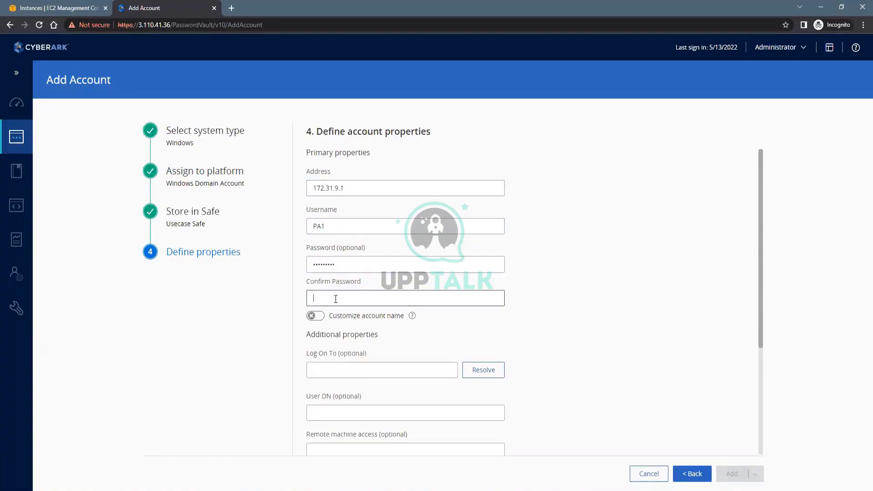
{"action": "type", "text": "•••••••"}
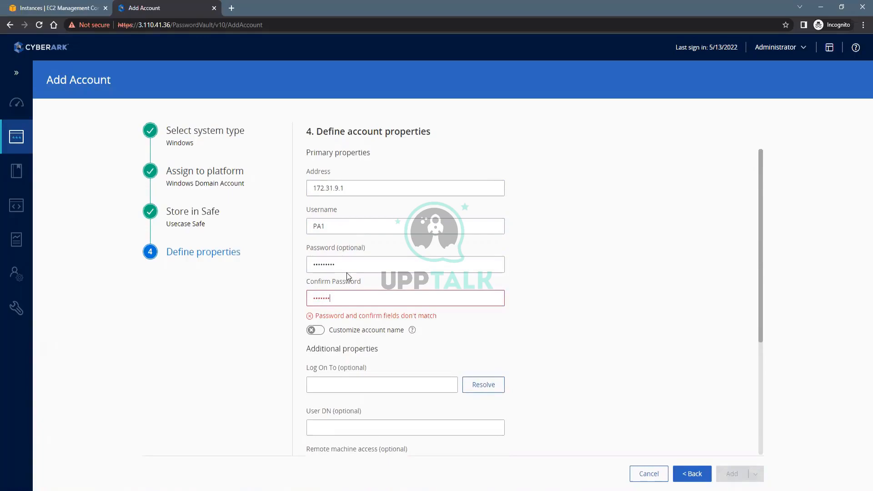
{"action": "type", "text": "••"}
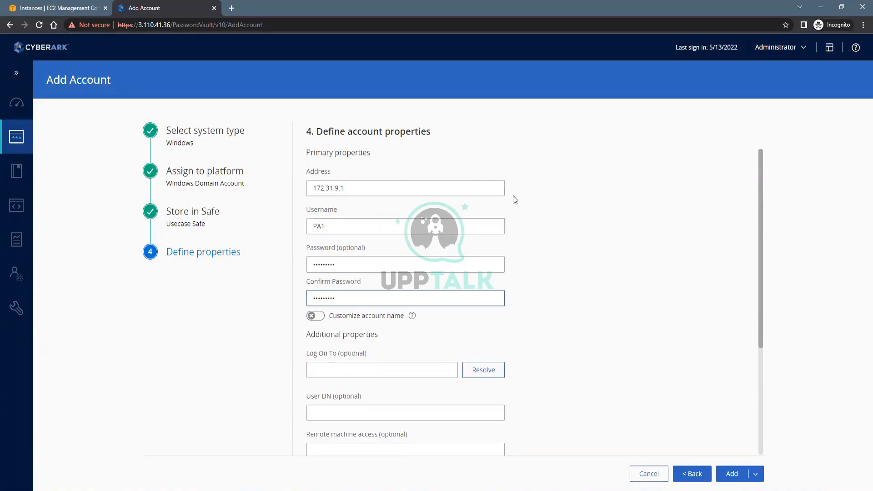
Highlight the 'optional' note on the Password field label
{"action": "left_click", "coordinate": [377, 253]}
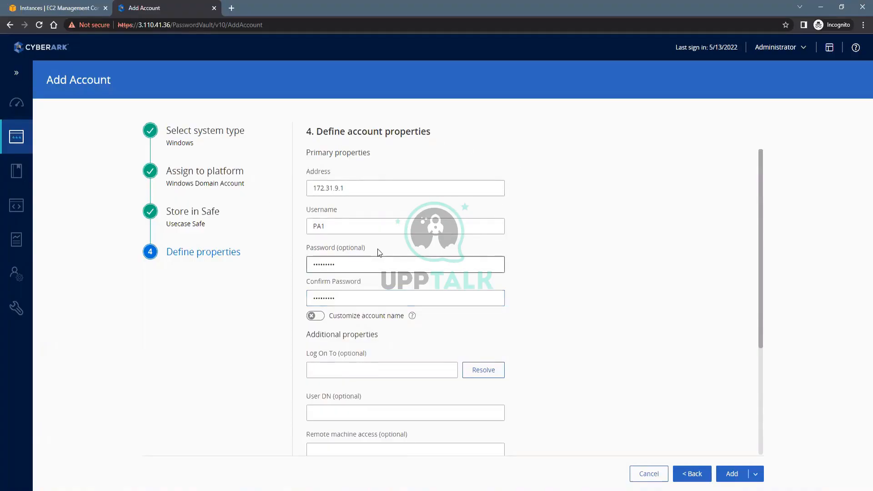
{"action": "left_click_drag", "start_coordinate": [377, 249], "coordinate": [305, 248]}
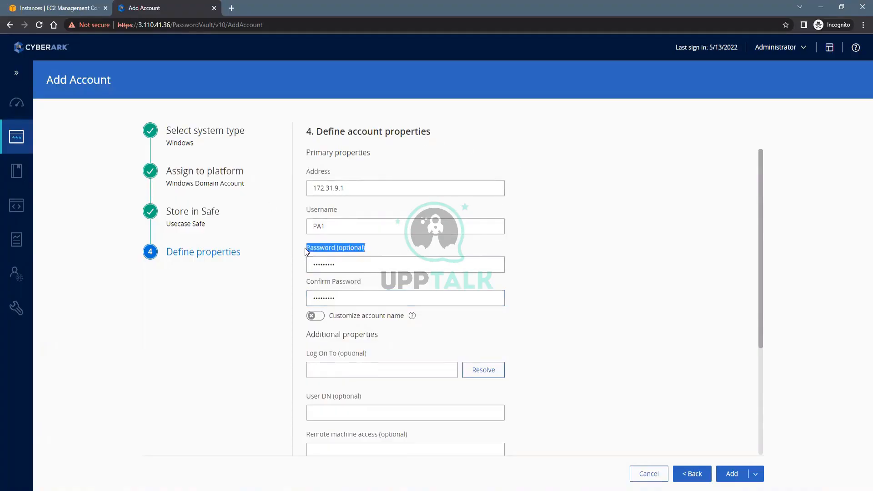
{"action": "double_click", "coordinate": [345, 247]}
{"action": "scroll", "coordinate": [453, 381], "scroll_direction": "down", "scroll_amount": 3}
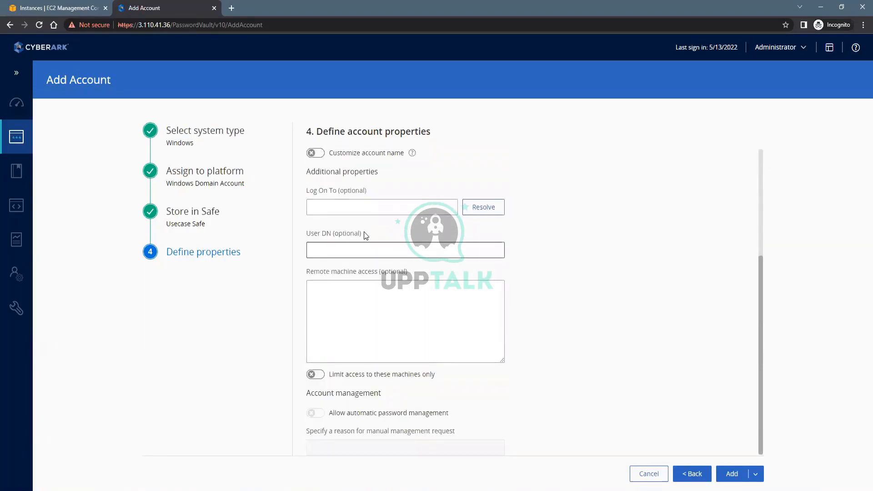
Resolve the Log On To field so it reads DEMO
{"action": "left_click_drag", "start_coordinate": [366, 197], "coordinate": [330, 199]}
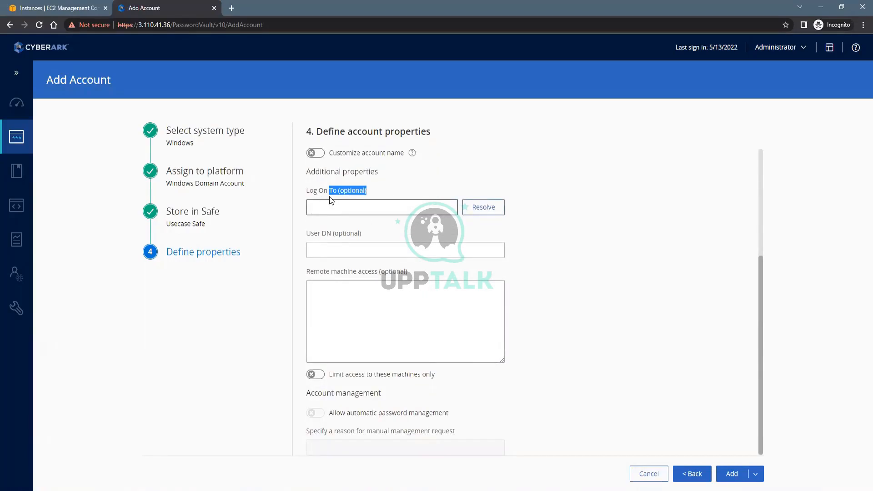
{"action": "left_click", "coordinate": [326, 209]}
{"action": "left_click", "coordinate": [488, 210]}
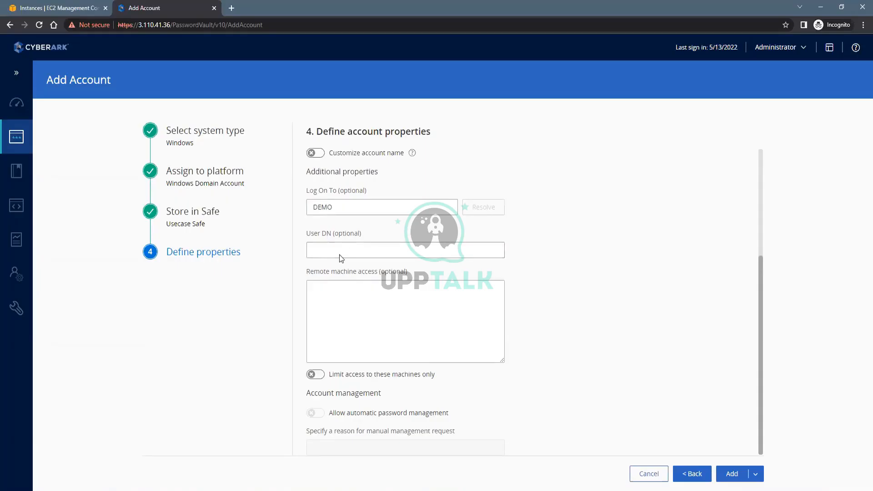
{"action": "left_click", "coordinate": [335, 268]}
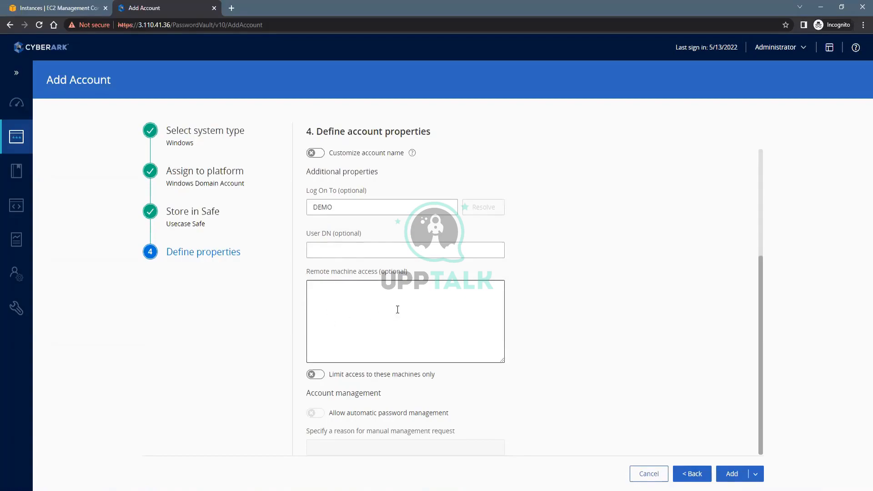
{"action": "scroll", "coordinate": [397, 310], "scroll_direction": "up", "scroll_amount": 4}
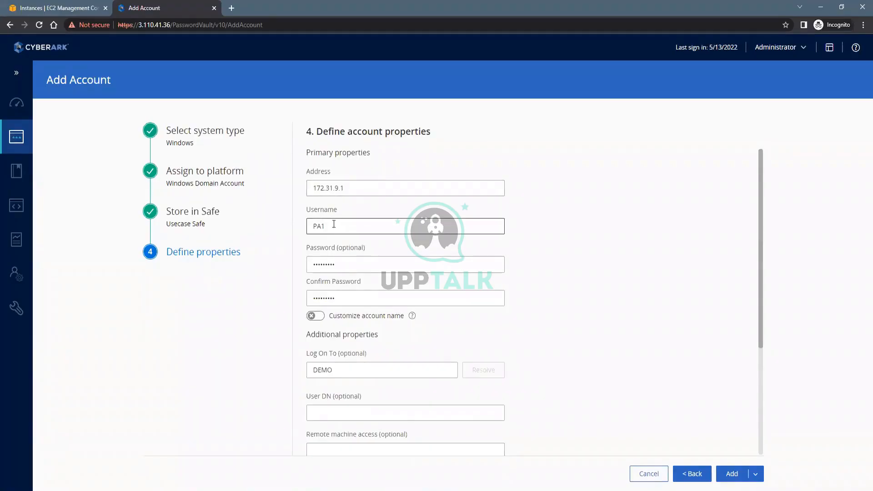
{"action": "left_click_drag", "start_coordinate": [333, 225], "coordinate": [312, 224]}
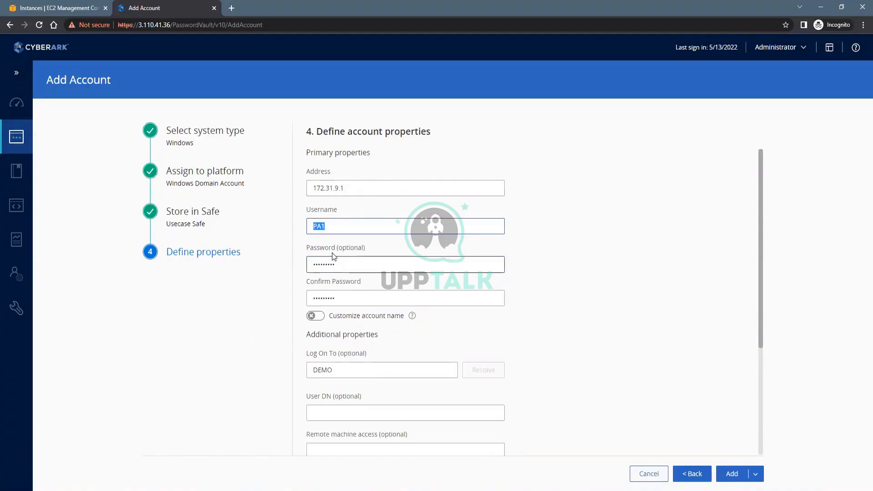
{"action": "left_click", "coordinate": [339, 228]}
{"action": "left_click_drag", "start_coordinate": [336, 226], "coordinate": [314, 227]}
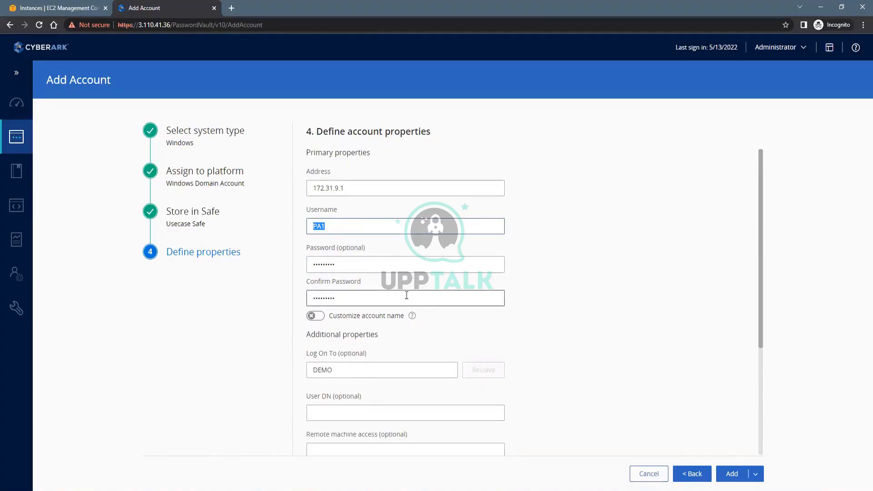
{"action": "scroll", "coordinate": [328, 293], "scroll_direction": "down", "scroll_amount": 3}
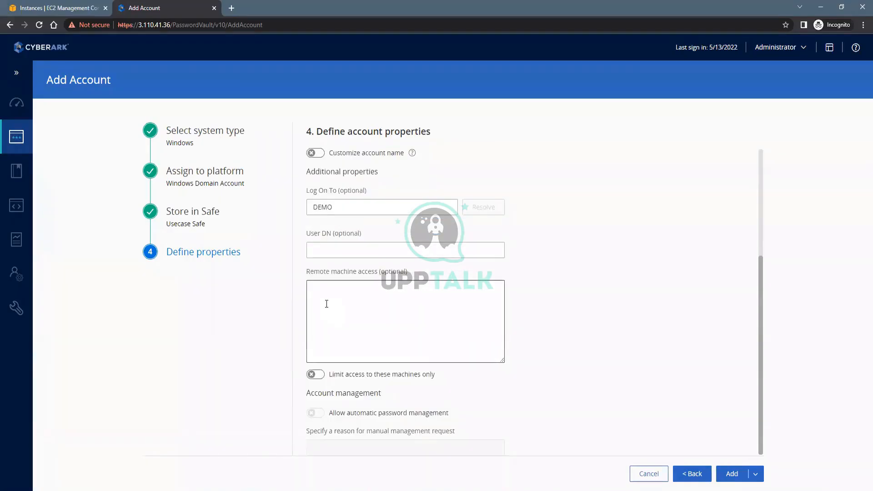
{"action": "left_click", "coordinate": [326, 303]}
{"action": "scroll", "coordinate": [391, 313], "scroll_direction": "up", "scroll_amount": 3}
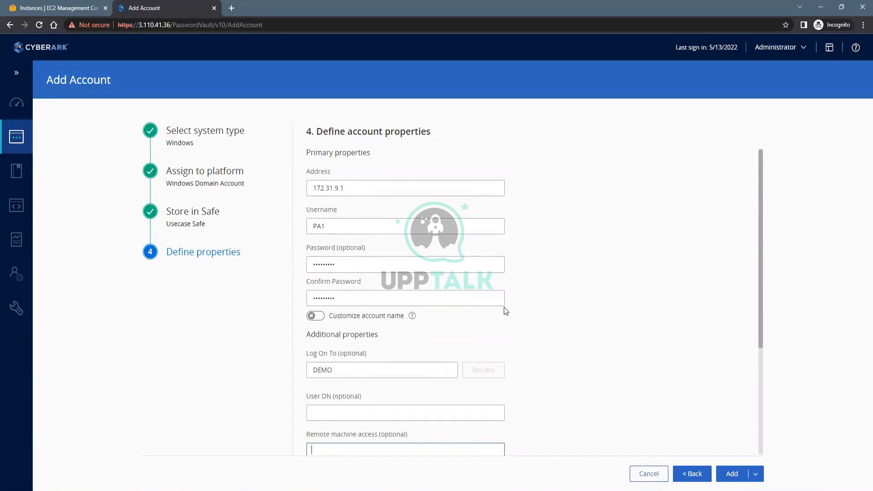
{"action": "scroll", "coordinate": [349, 284], "scroll_direction": "down", "scroll_amount": 3}
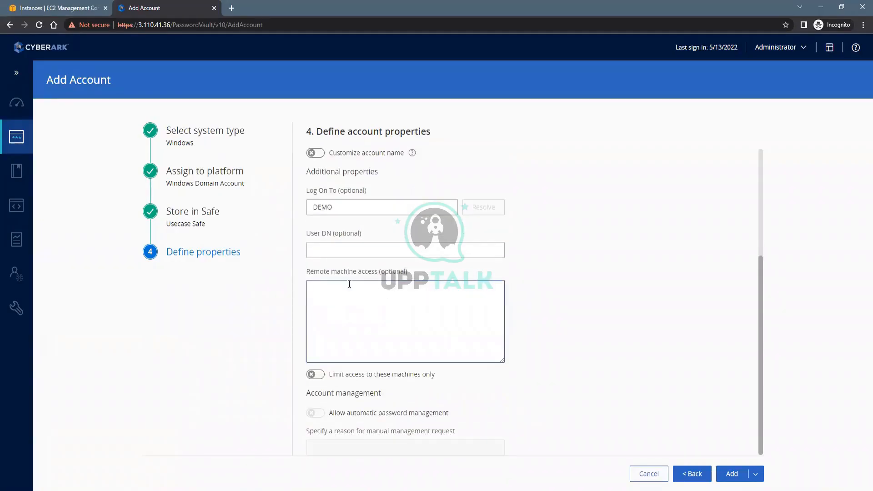
{"action": "scroll", "coordinate": [473, 239], "scroll_direction": "up", "scroll_amount": 3}
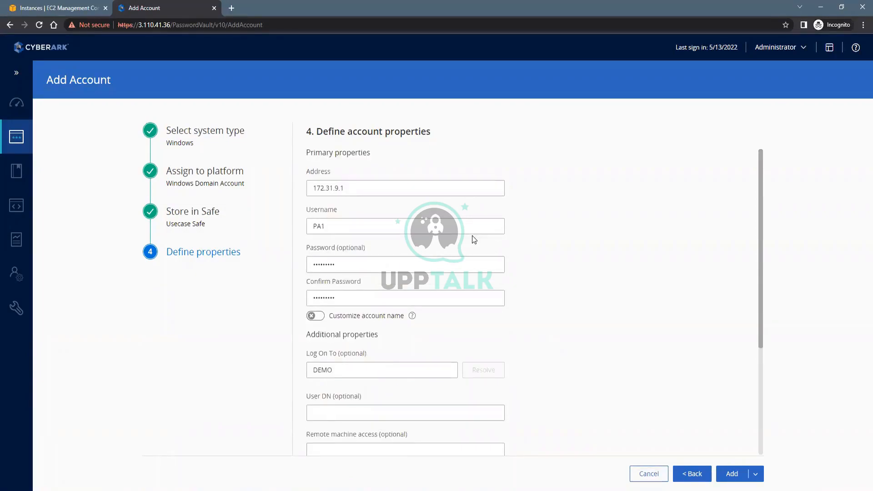
{"action": "scroll", "coordinate": [500, 236], "scroll_direction": "down", "scroll_amount": 3}
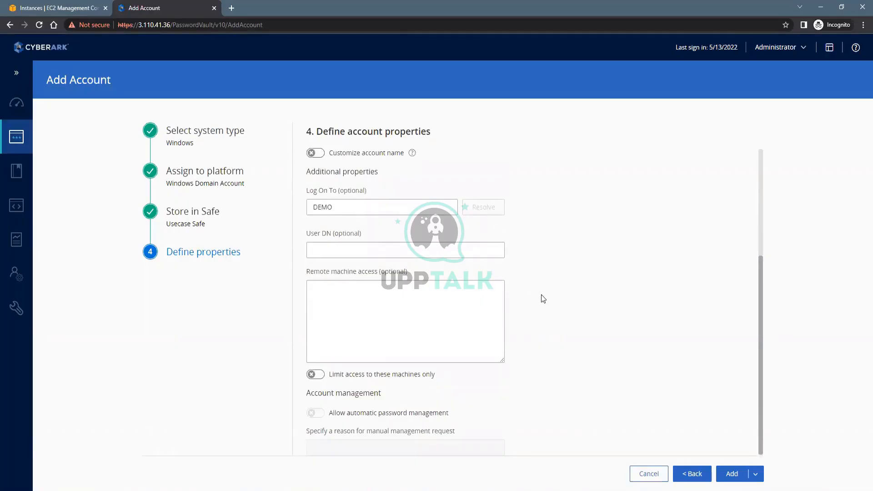
{"action": "left_click", "coordinate": [366, 490]}
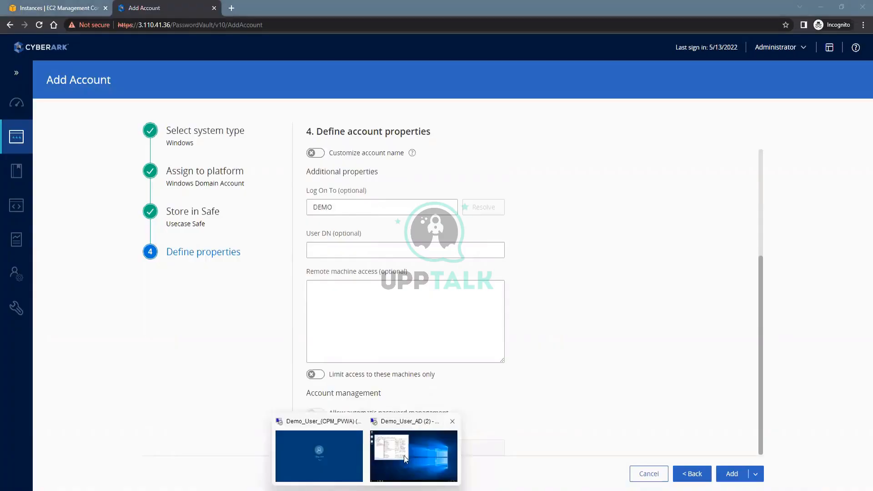
In the CPM_PVWA remote session, open File Explorer and browse This PC and Local Disk (C:)
{"action": "left_click", "coordinate": [338, 451]}
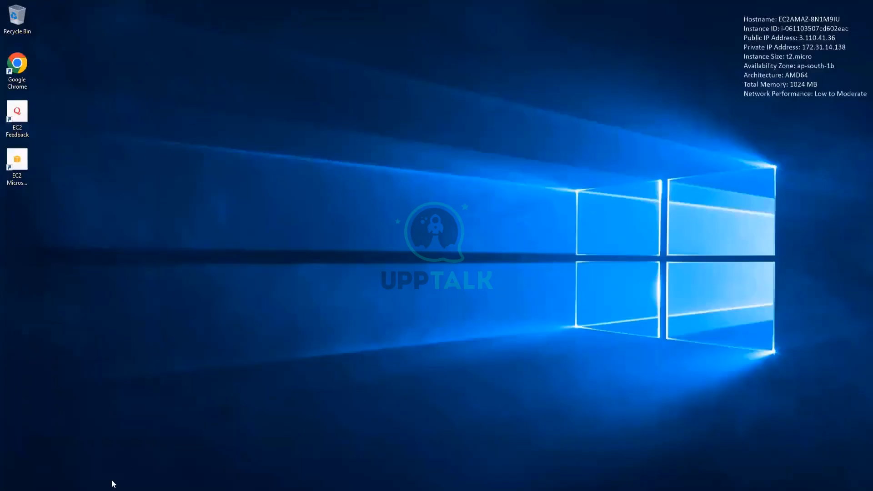
{"action": "mouse_move", "coordinate": [542, 2]}
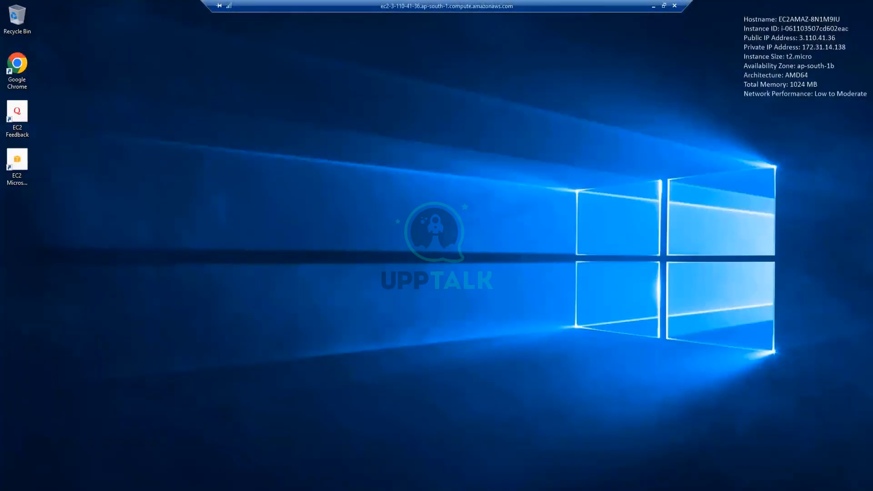
{"action": "key", "text": "super+e"}
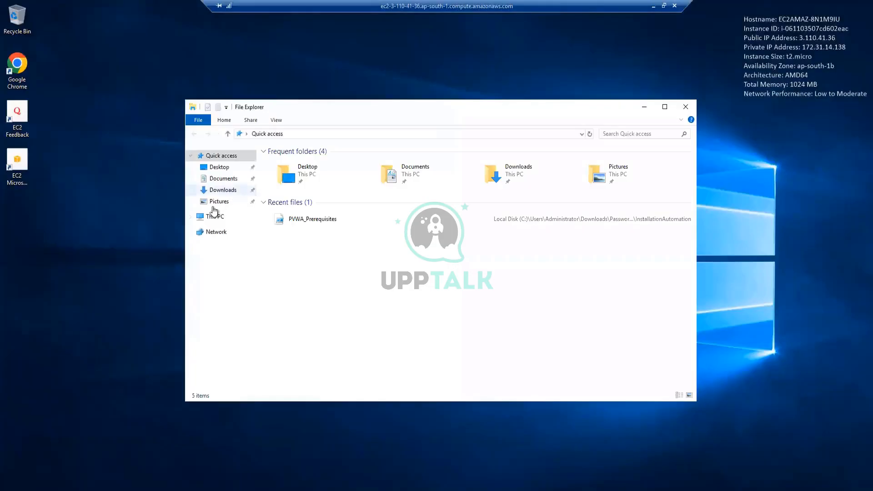
{"action": "left_click", "coordinate": [214, 217]}
{"action": "double_click", "coordinate": [339, 261]}
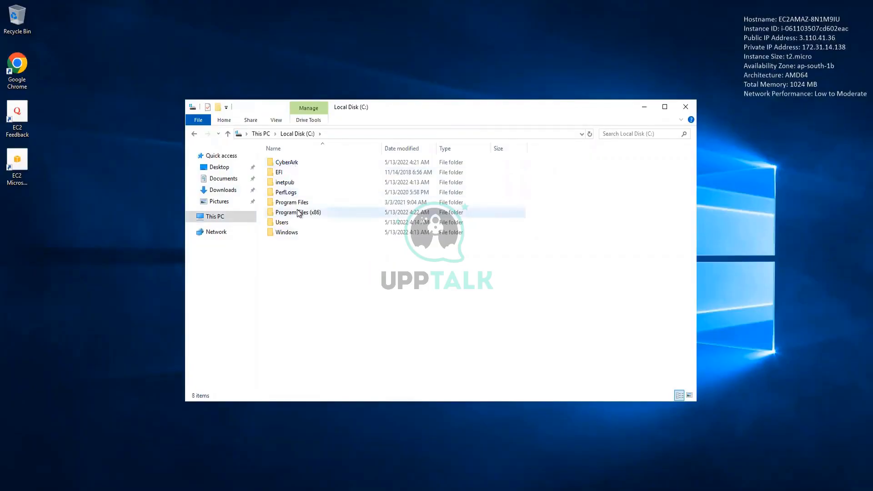
{"action": "left_click", "coordinate": [223, 190]}
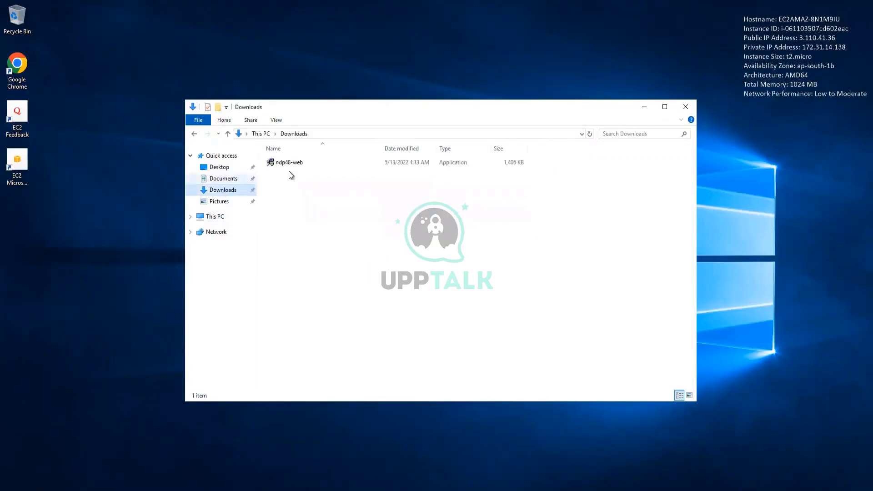
{"action": "left_click", "coordinate": [220, 216]}
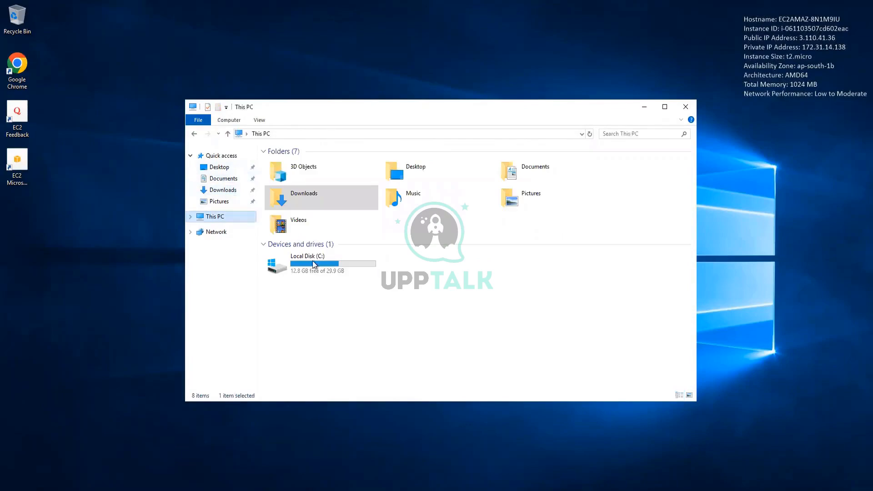
Navigate to C:\Users\Administrator\Downloads and right-click the Central Policy Manager zip
{"action": "double_click", "coordinate": [318, 266]}
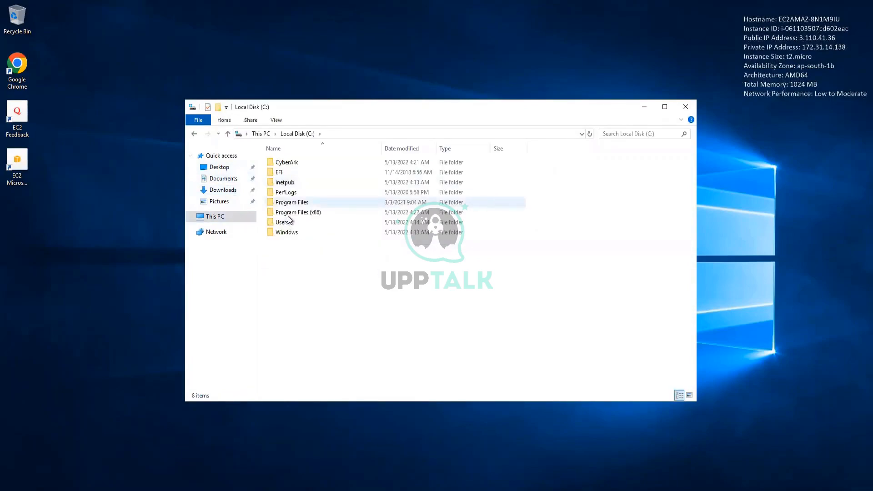
{"action": "double_click", "coordinate": [288, 220]}
{"action": "double_click", "coordinate": [295, 183]}
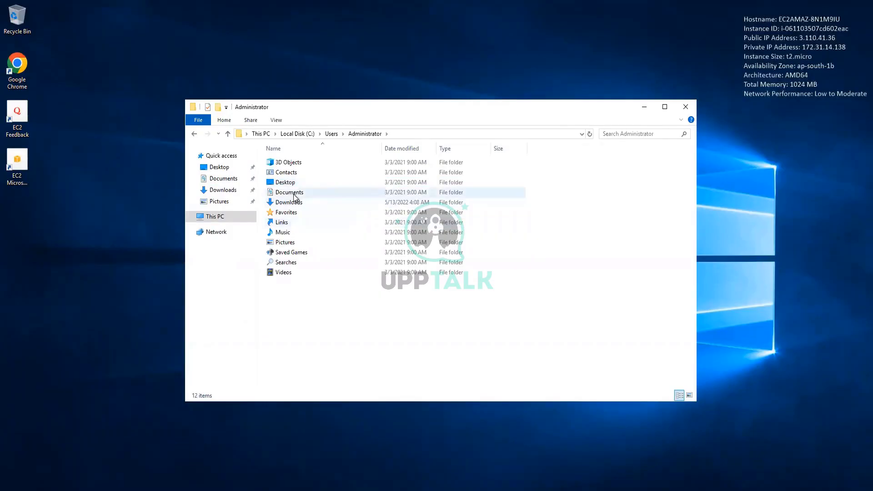
{"action": "double_click", "coordinate": [291, 202]}
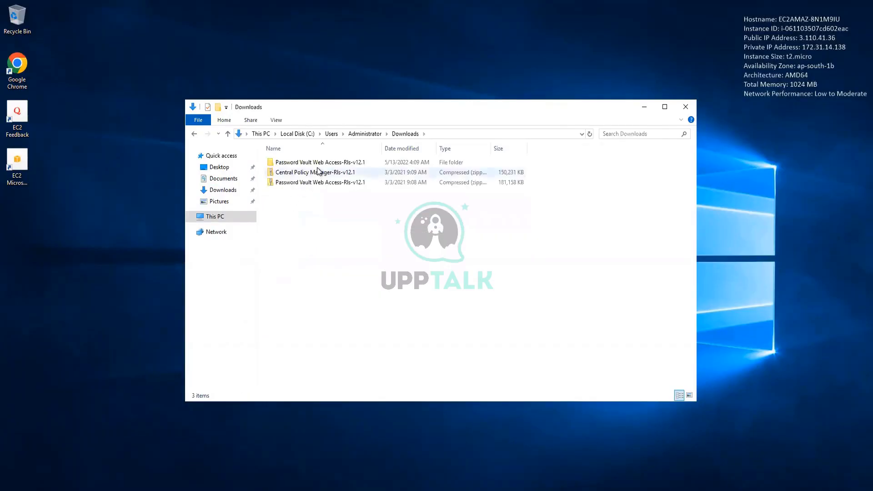
{"action": "right_click", "coordinate": [311, 175]}
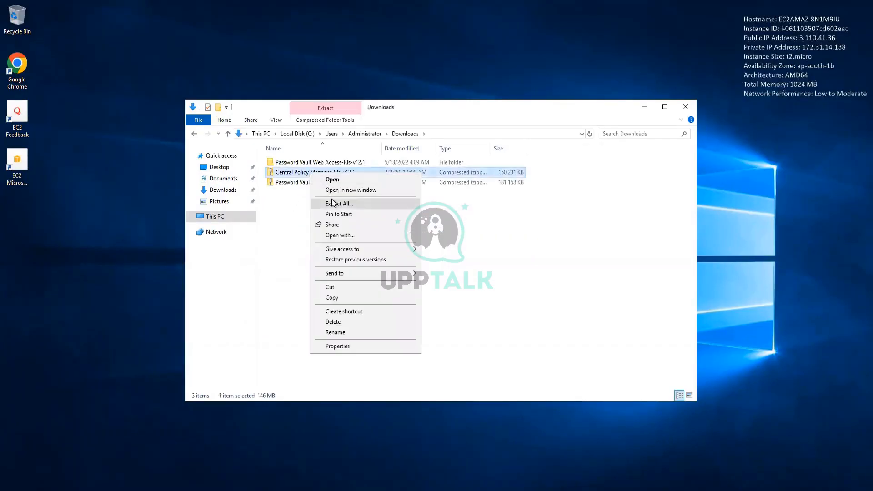
Extract the Central Policy Manager v12.1 zip and run its setup as administrator
{"action": "left_click", "coordinate": [369, 204]}
{"action": "left_click", "coordinate": [516, 347]}
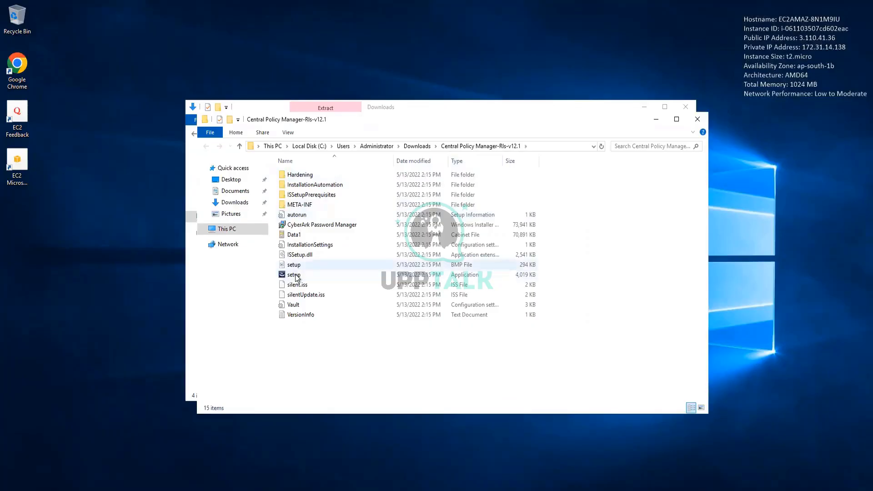
{"action": "right_click", "coordinate": [296, 276]}
{"action": "left_click", "coordinate": [309, 293]}
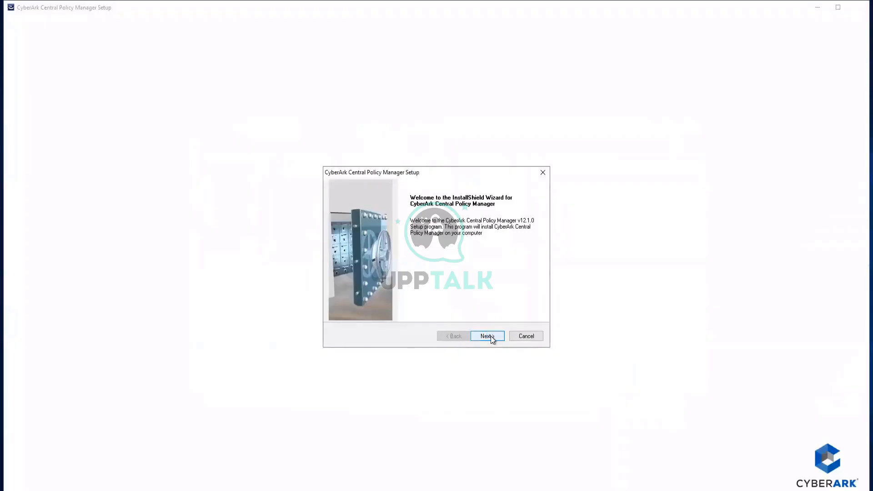
Take the CPM installer past the licence, customer info and destination, keeping the fresh-install setup type
{"action": "left_click", "coordinate": [490, 336]}
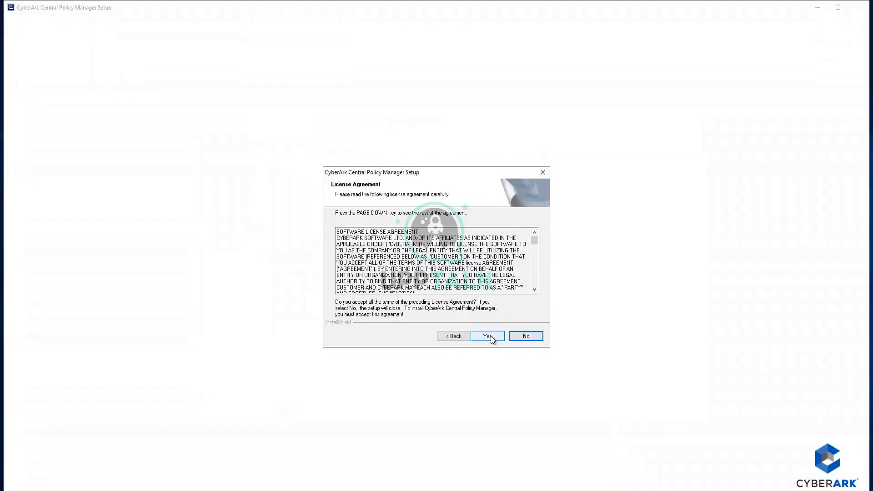
{"action": "left_click", "coordinate": [490, 336]}
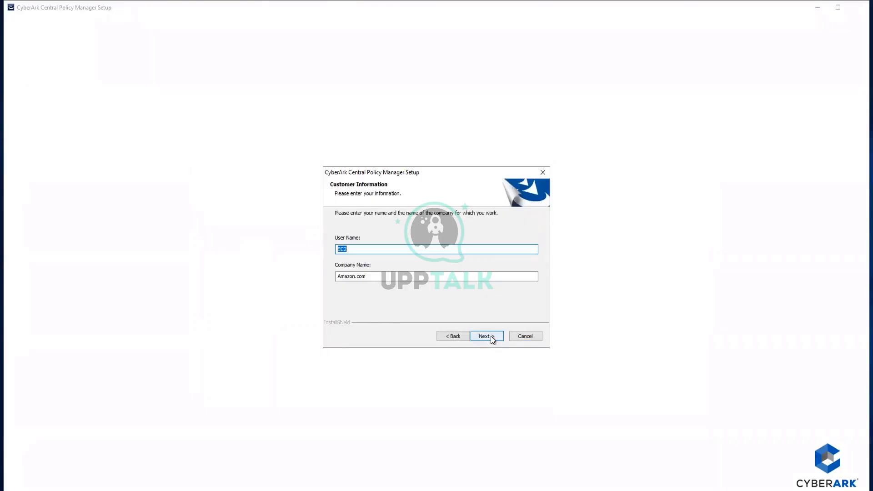
{"action": "left_click", "coordinate": [490, 336]}
{"action": "left_click", "coordinate": [490, 336]}
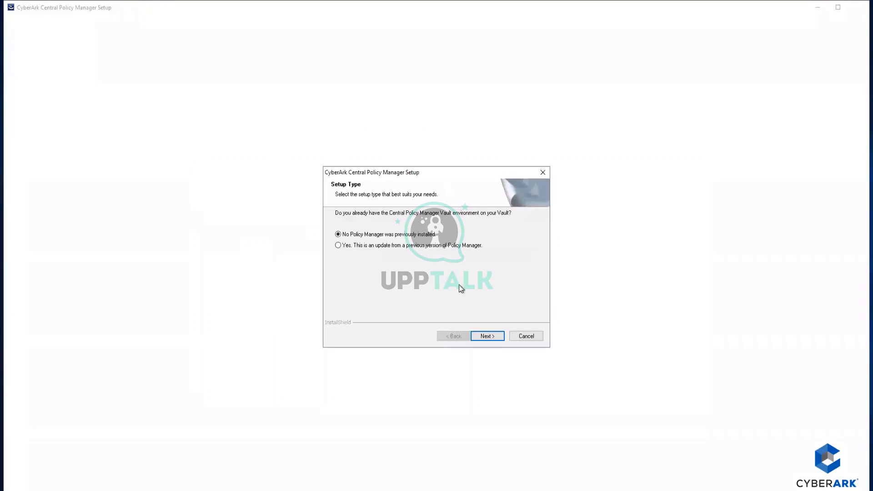
{"action": "left_click", "coordinate": [486, 336]}
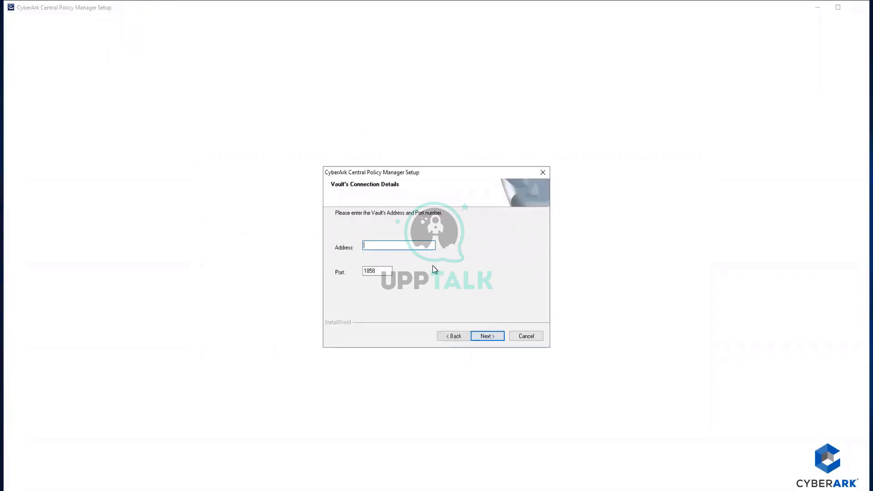
{"action": "mouse_move", "coordinate": [512, 4]}
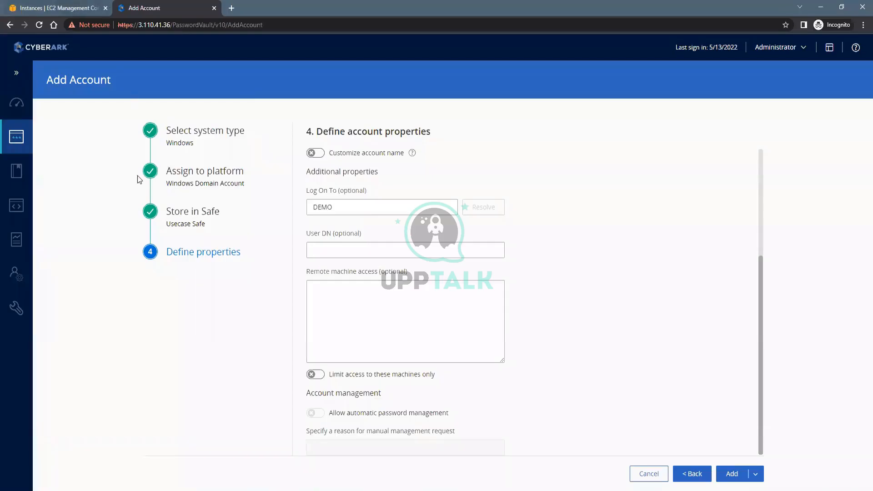
{"action": "key", "text": "ctrl+Tab"}
Copy Demo_User_Vault's private IPv4 address 172.31.9.57 and go back to the Demo_User_(CPM_PVWA) session
{"action": "left_click", "coordinate": [122, 179]}
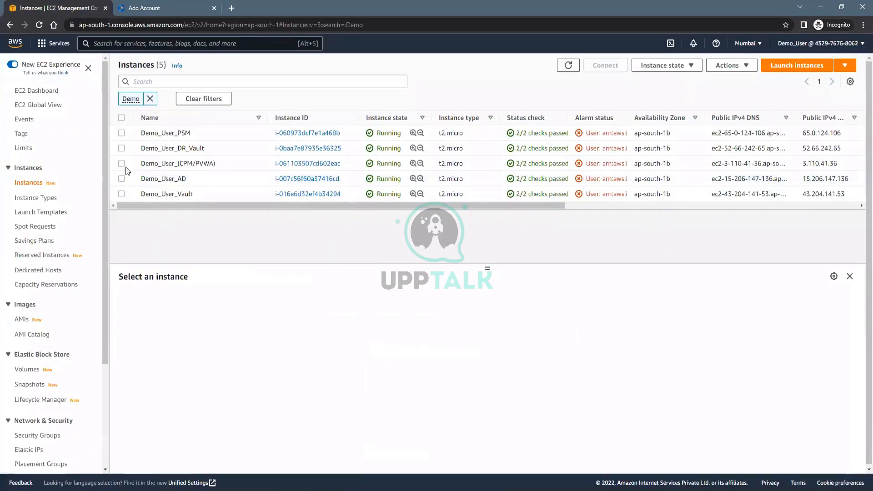
{"action": "left_click", "coordinate": [123, 194]}
{"action": "left_click", "coordinate": [614, 355]}
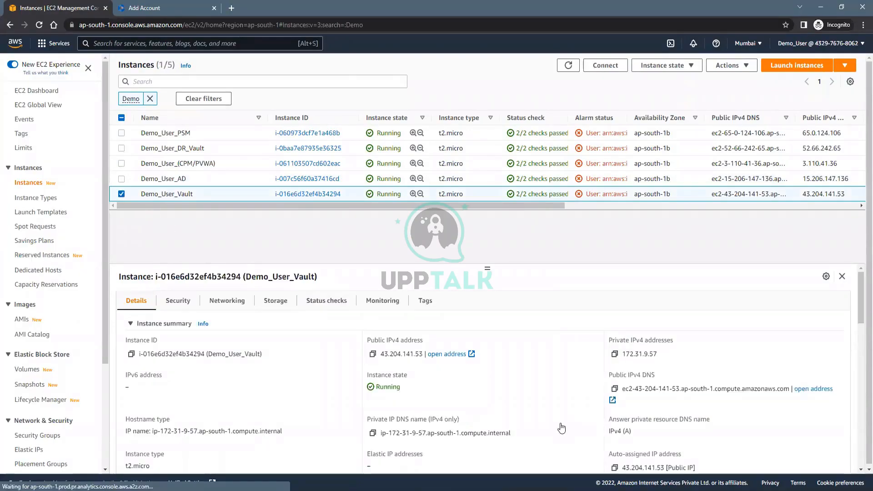
{"action": "mouse_move", "coordinate": [429, 469]}
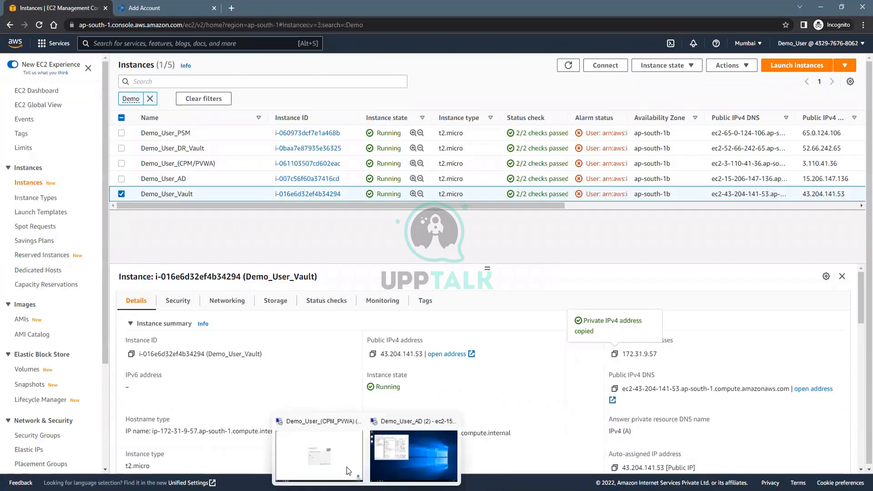
{"action": "left_click", "coordinate": [348, 470]}
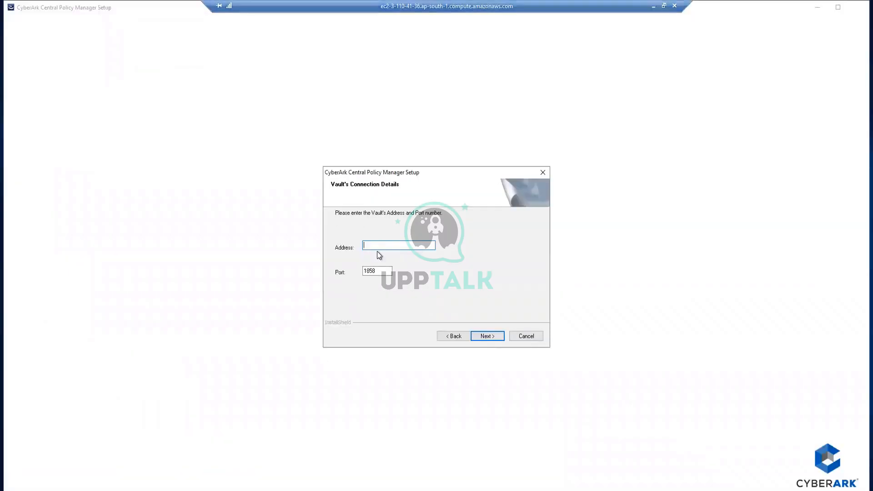
Connect the CPM installer to Vault 172.31.9.57 as Administrator and create the CPM environment
{"action": "key", "text": "ctrl+v"}
{"action": "left_click", "coordinate": [489, 336]}
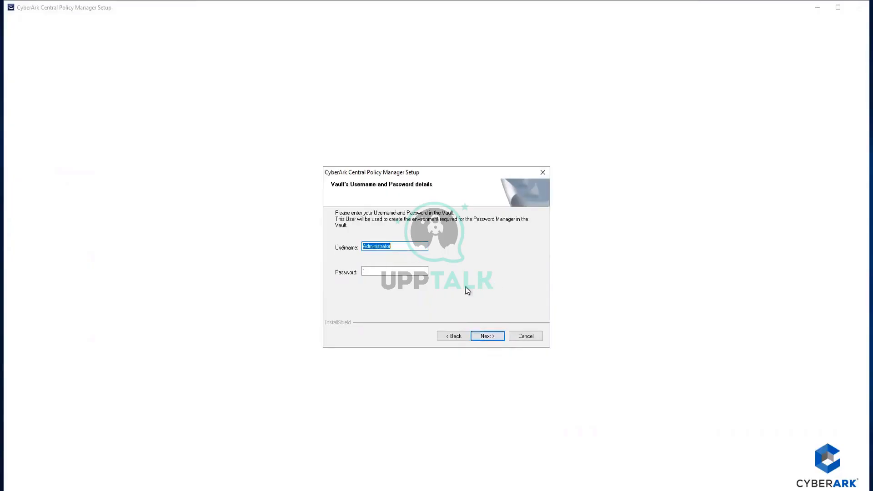
{"action": "left_click", "coordinate": [374, 268]}
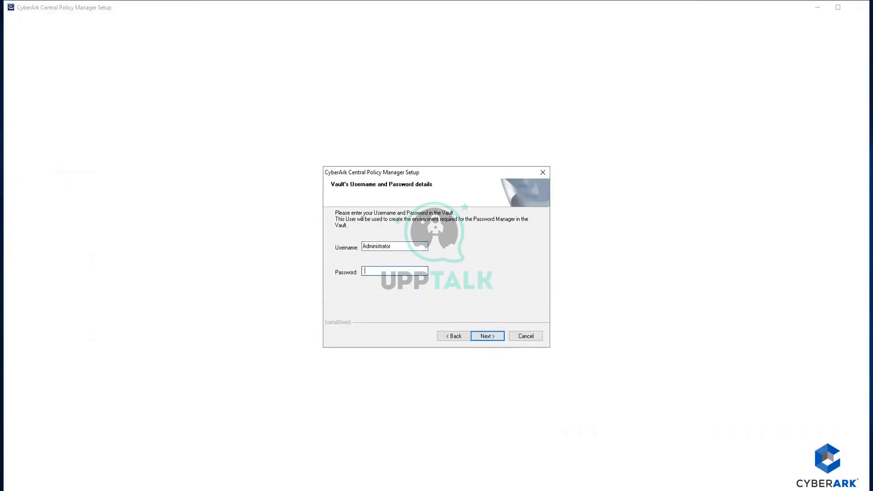
{"action": "type", "text": "*********"}
{"action": "left_click", "coordinate": [489, 340]}
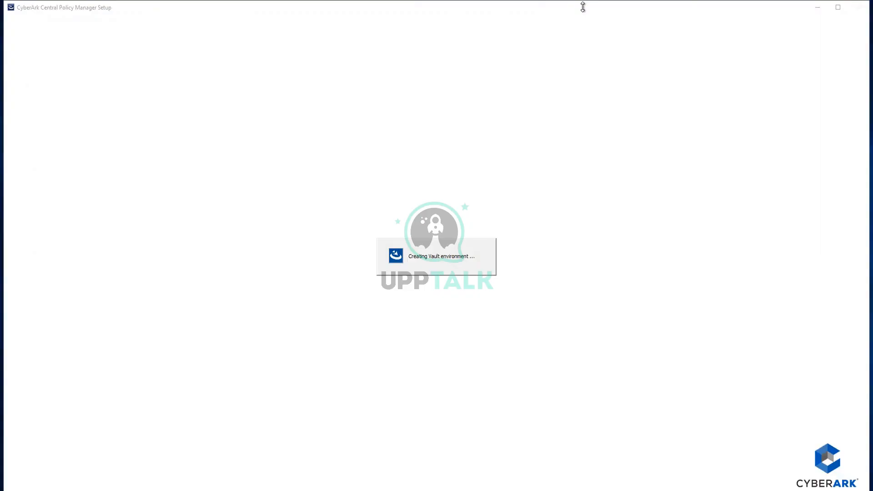
{"action": "mouse_move", "coordinate": [582, 6]}
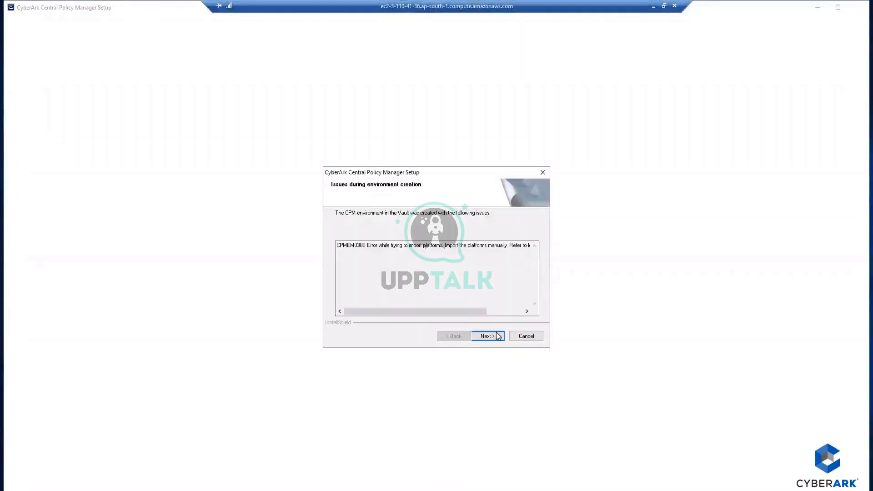
Accept the environment-creation issues so the plug-in install continues, then return to Chrome
{"action": "left_click", "coordinate": [489, 336]}
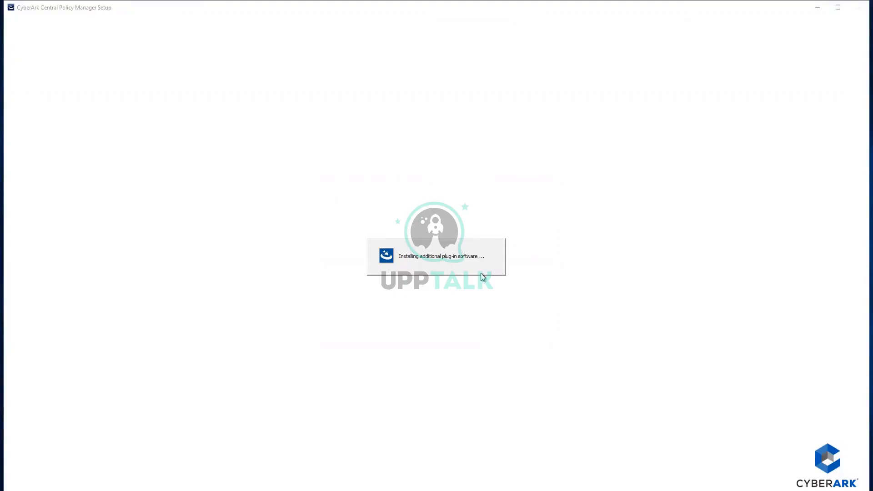
{"action": "mouse_move", "coordinate": [609, 4]}
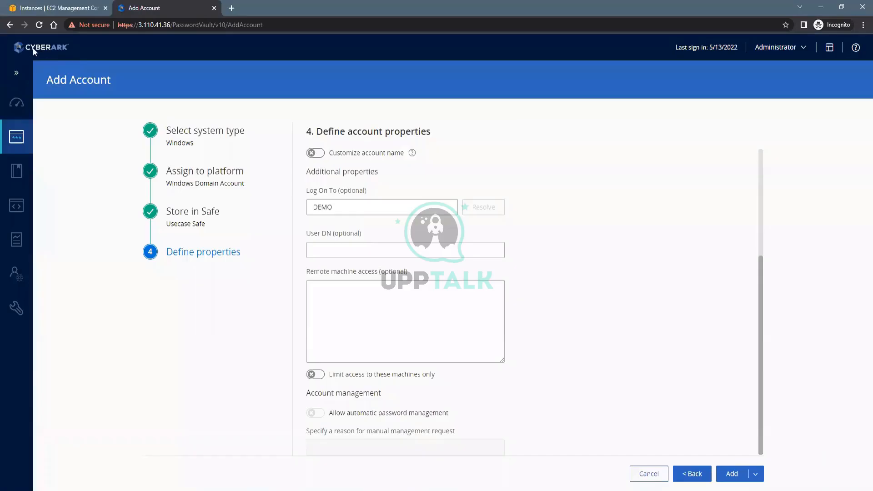
Complete the CPM InstallShield wizard, close the installer folder, and go back to the PVWA page
{"action": "left_click", "coordinate": [38, 26]}
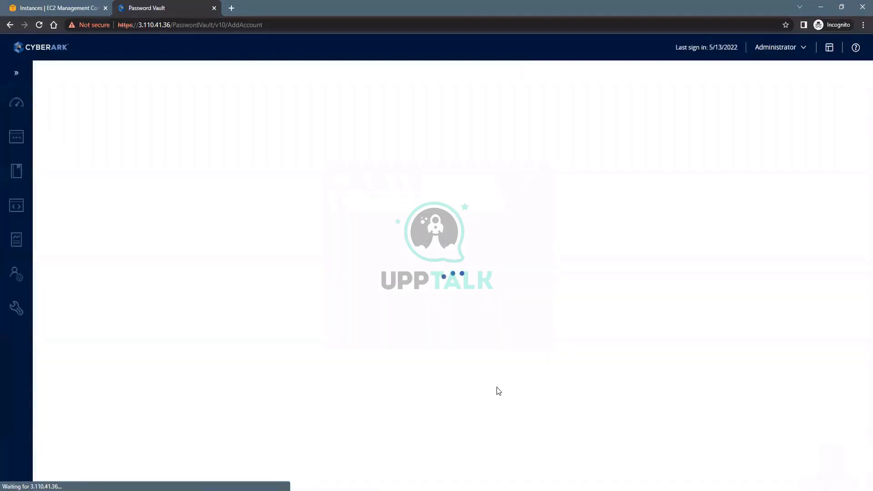
{"action": "mouse_move", "coordinate": [395, 485]}
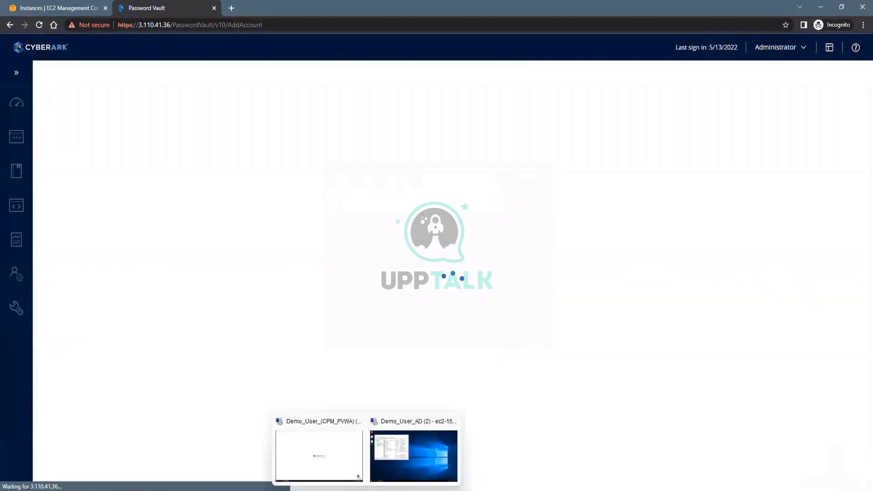
{"action": "left_click", "coordinate": [331, 448]}
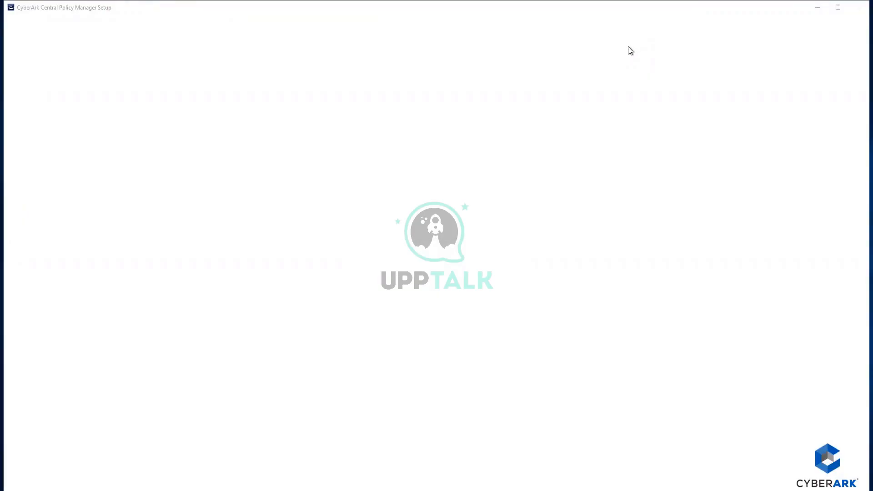
{"action": "left_click", "coordinate": [488, 336]}
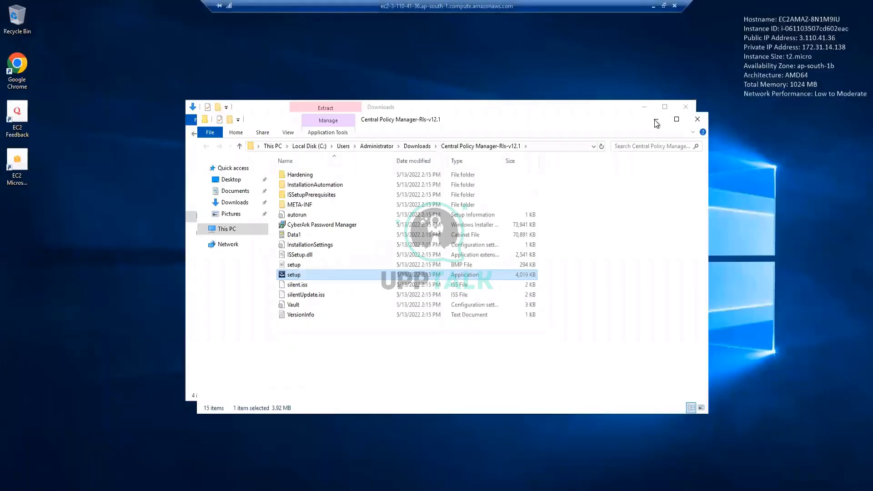
{"action": "left_click", "coordinate": [656, 120]}
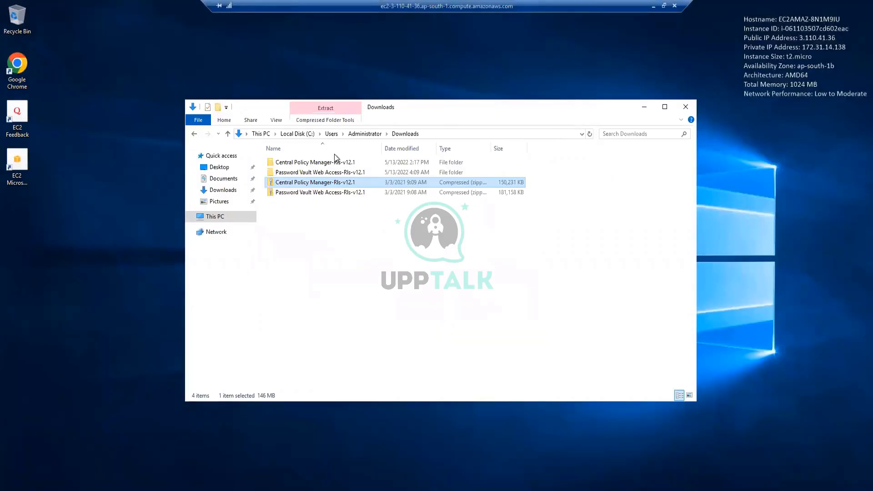
{"action": "left_click", "coordinate": [653, 6]}
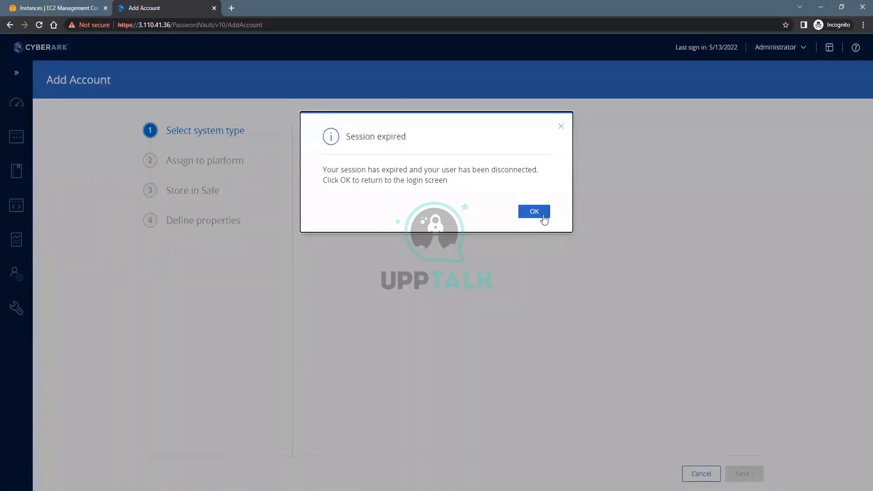
Log back into PVWA as Administrator with the account password and go to Policies
{"action": "left_click", "coordinate": [40, 25]}
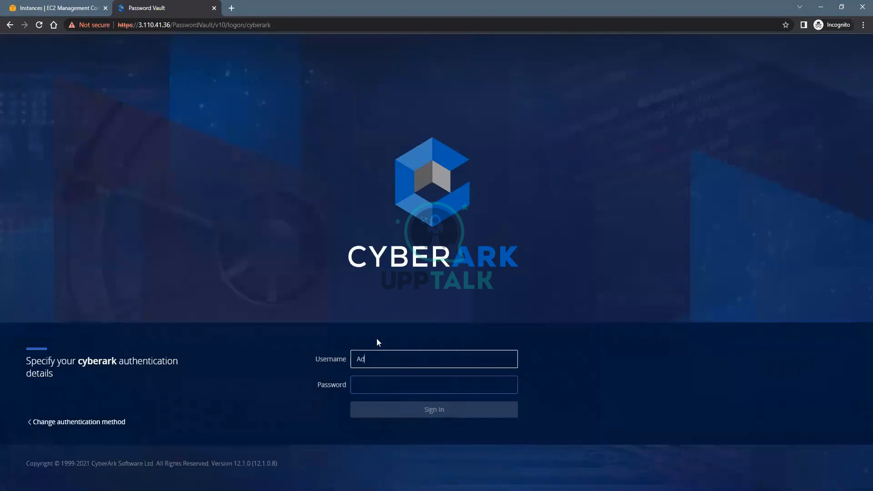
{"action": "type", "text": "Administrator"}
{"action": "key", "text": "Tab"}
{"action": "type", "text": "*****"}
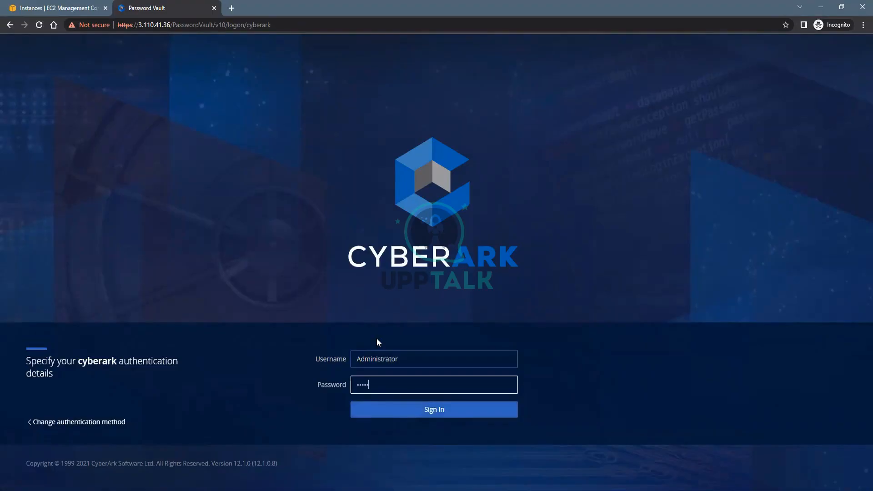
{"action": "type", "text": "****"}
{"action": "key", "text": "Return"}
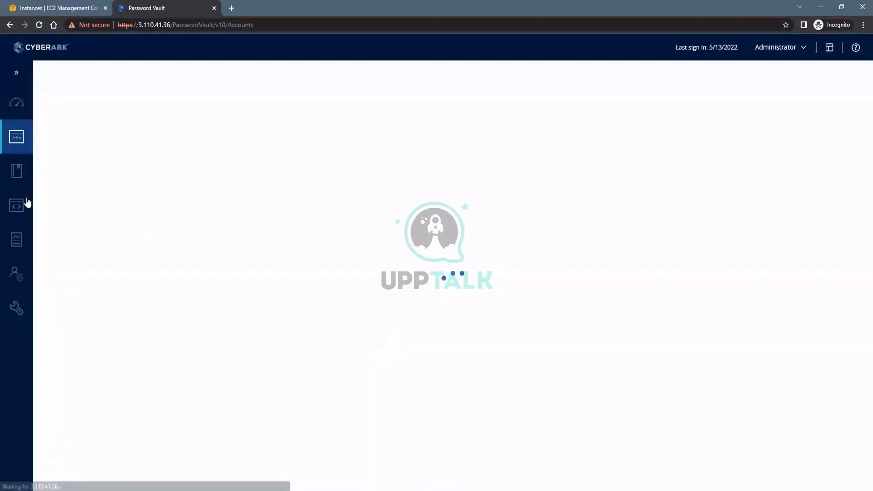
{"action": "left_click", "coordinate": [17, 173]}
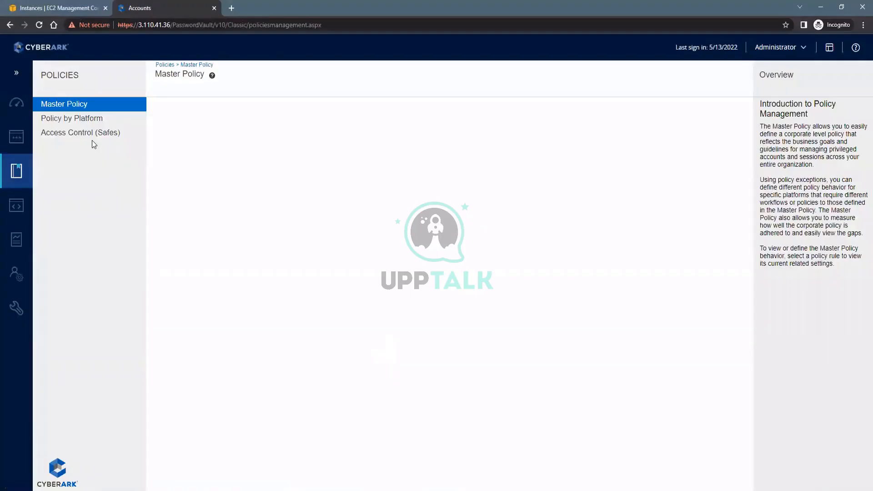
Edit Usecase Safe under Access Control (Safes), set its assigned CPM to PasswordManager, and save
{"action": "left_click", "coordinate": [87, 134]}
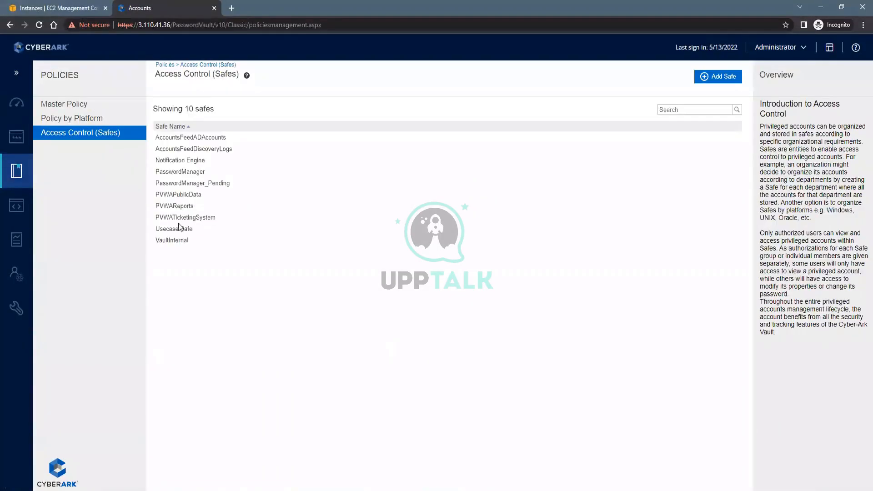
{"action": "left_click", "coordinate": [179, 228]}
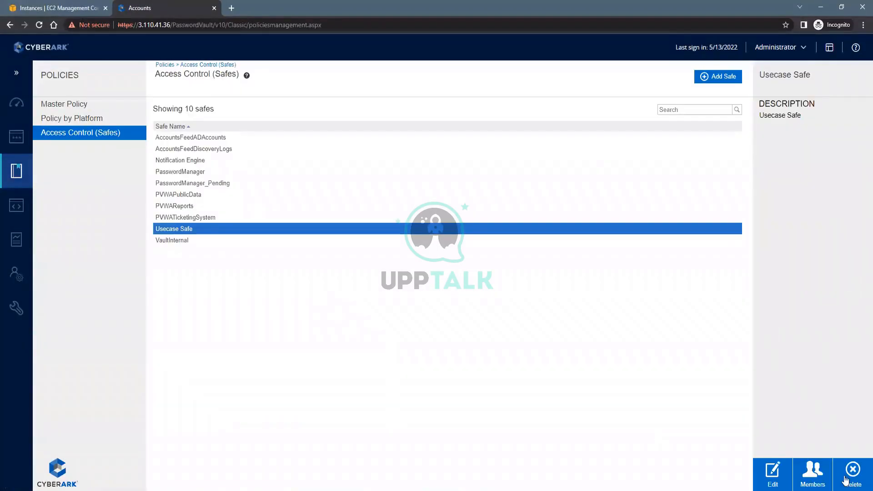
{"action": "left_click", "coordinate": [811, 473]}
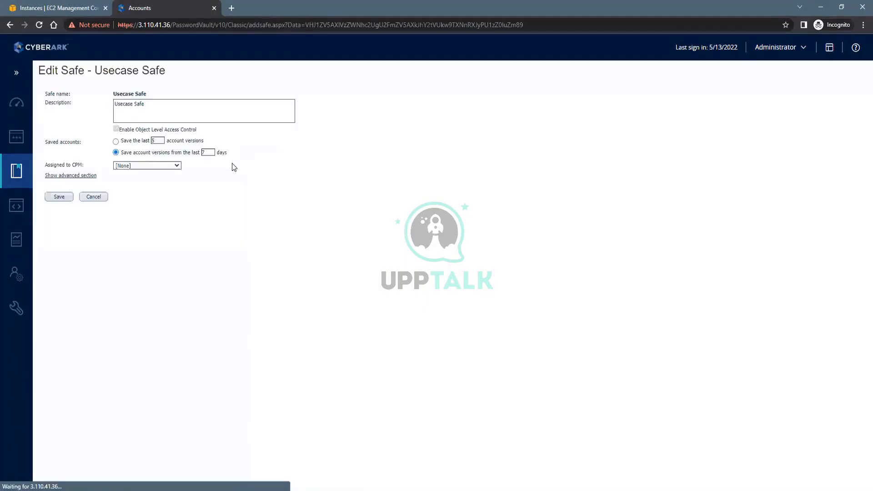
{"action": "left_click", "coordinate": [176, 166]}
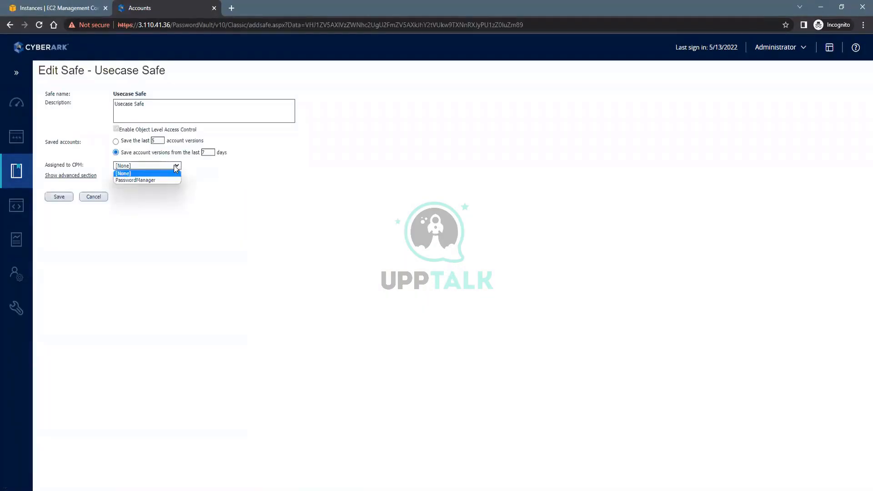
{"action": "left_click", "coordinate": [130, 180]}
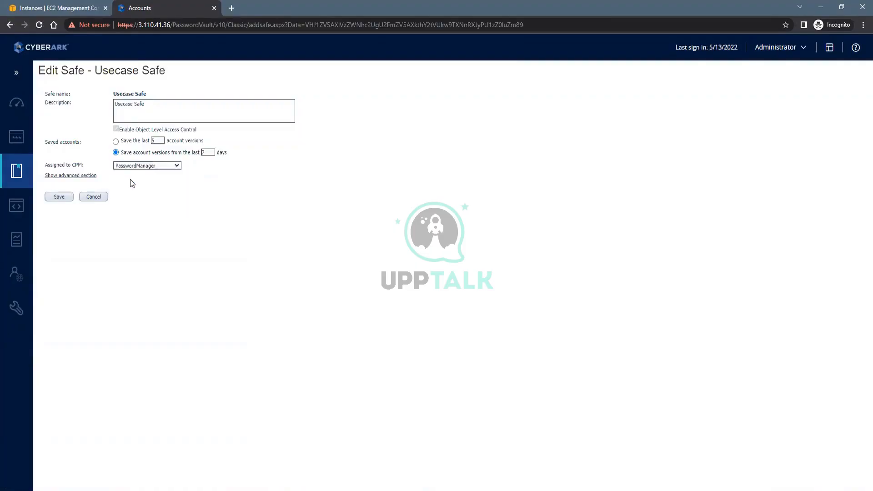
{"action": "left_click", "coordinate": [60, 199]}
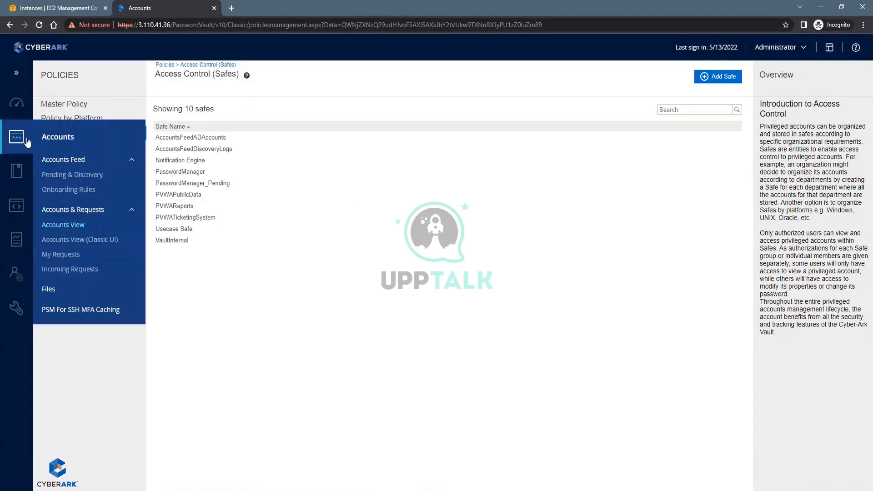
Start a new Windows Domain Account stored in Usecase Safe
{"action": "left_click", "coordinate": [77, 230]}
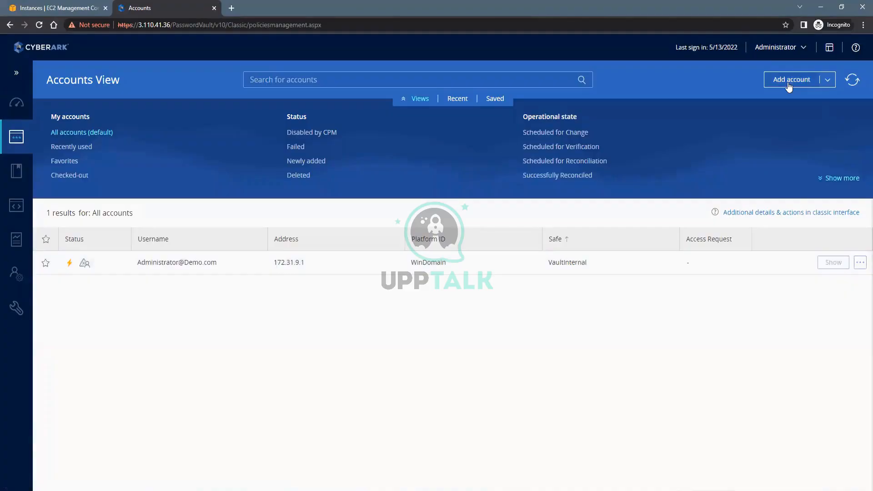
{"action": "left_click", "coordinate": [785, 84]}
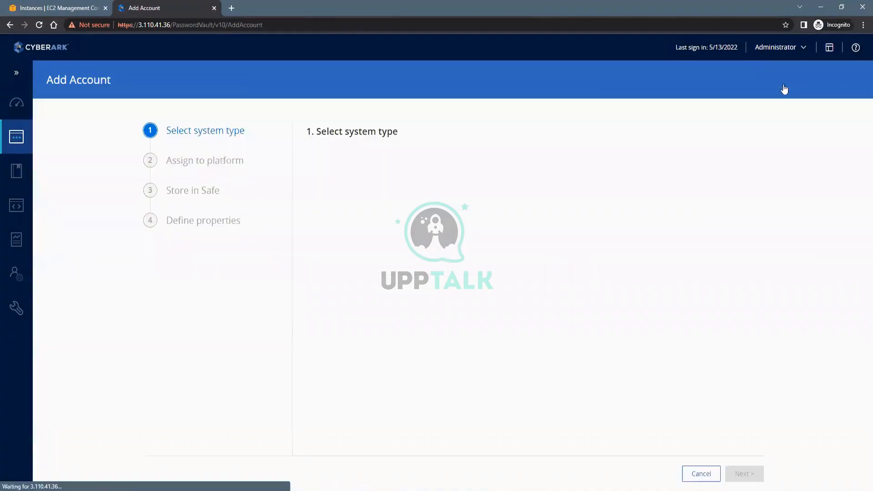
{"action": "left_click", "coordinate": [400, 202]}
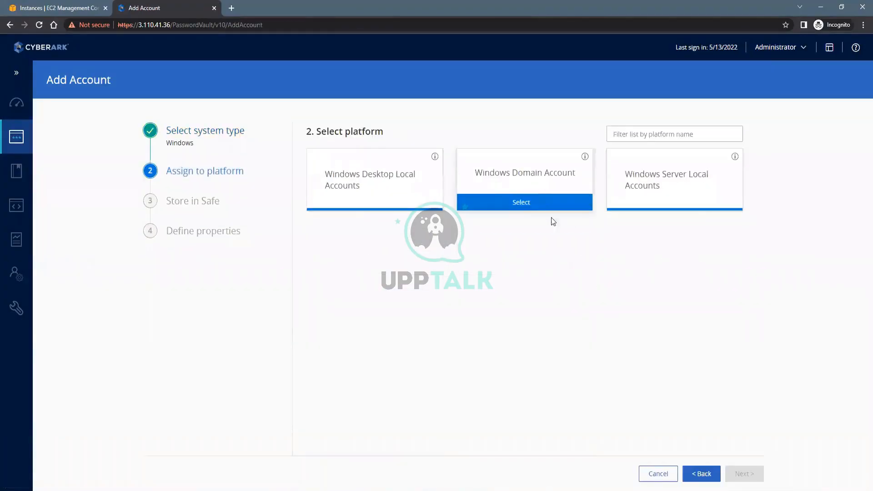
{"action": "left_click", "coordinate": [539, 203]}
{"action": "left_click", "coordinate": [709, 288]}
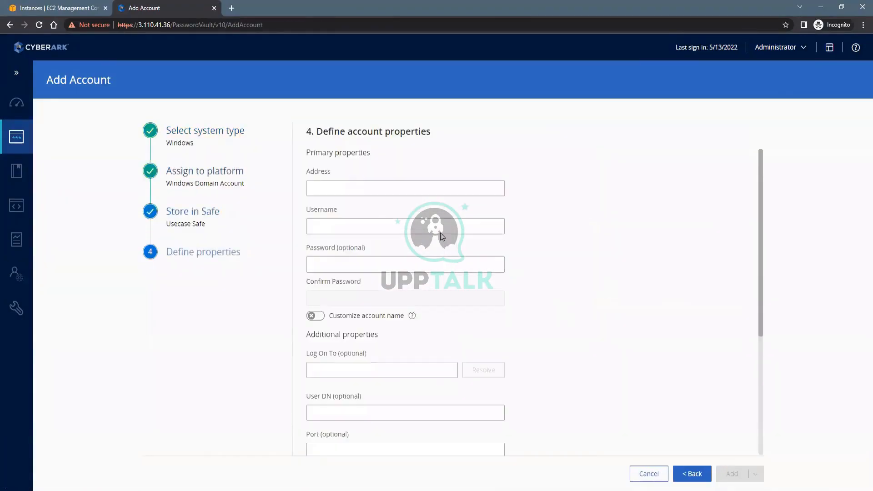
Set the account address to Demo_User_AD's private IP, 172.31.9.1
{"action": "left_click", "coordinate": [342, 188]}
{"action": "type", "text": "172.31.9.57"}
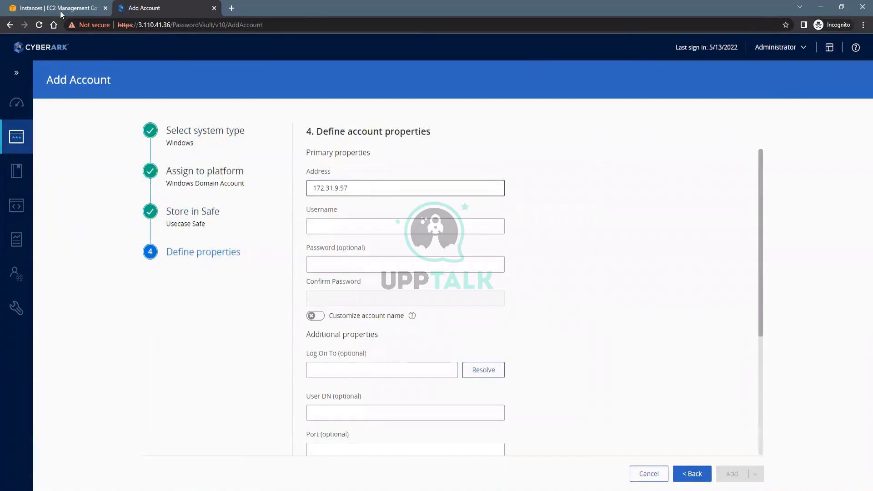
{"action": "key", "text": "ctrl+Tab"}
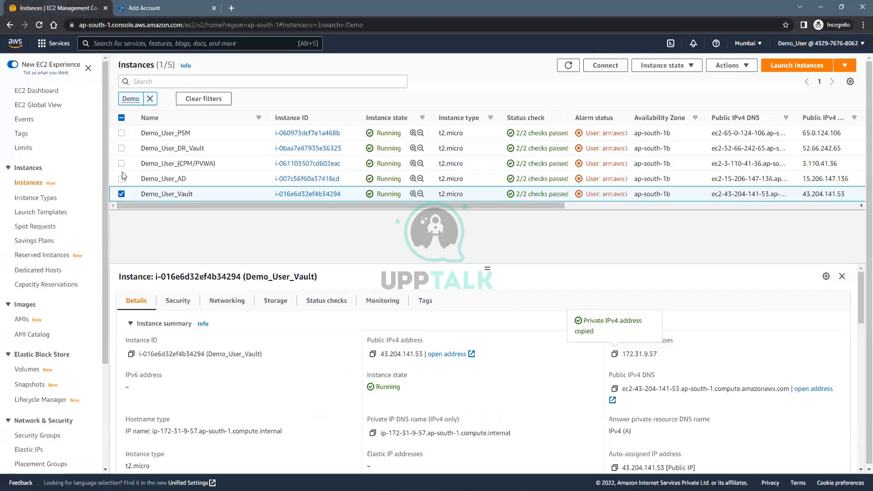
{"action": "left_click", "coordinate": [122, 178]}
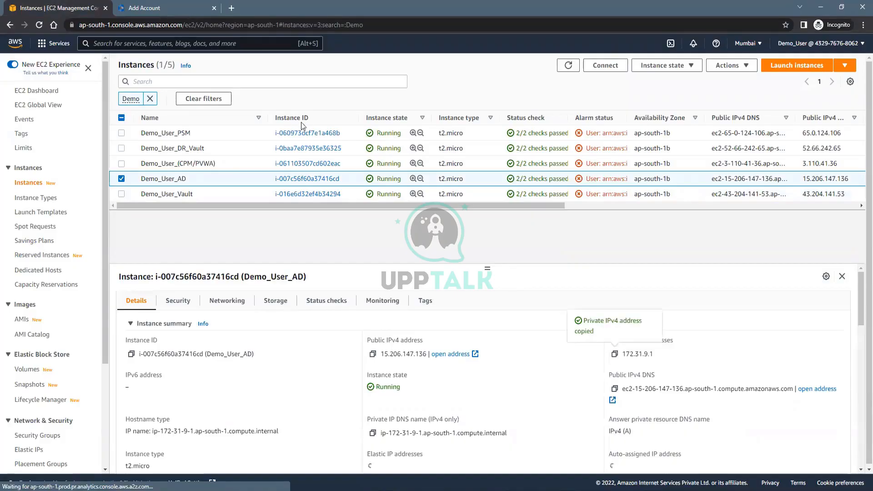
{"action": "key", "text": "ctrl+Tab"}
{"action": "left_click_drag", "start_coordinate": [363, 179], "coordinate": [292, 181]}
{"action": "type", "text": "172.31.9.1"}
Enter username PA1 and type the account password twice
{"action": "left_click", "coordinate": [335, 225]}
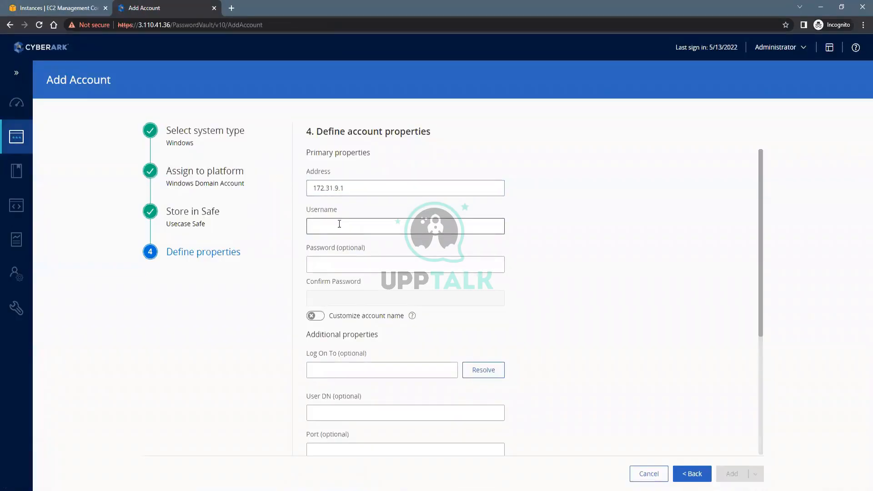
{"action": "type", "text": "PA1"}
{"action": "key", "text": "Tab"}
{"action": "type", "text": "C"}
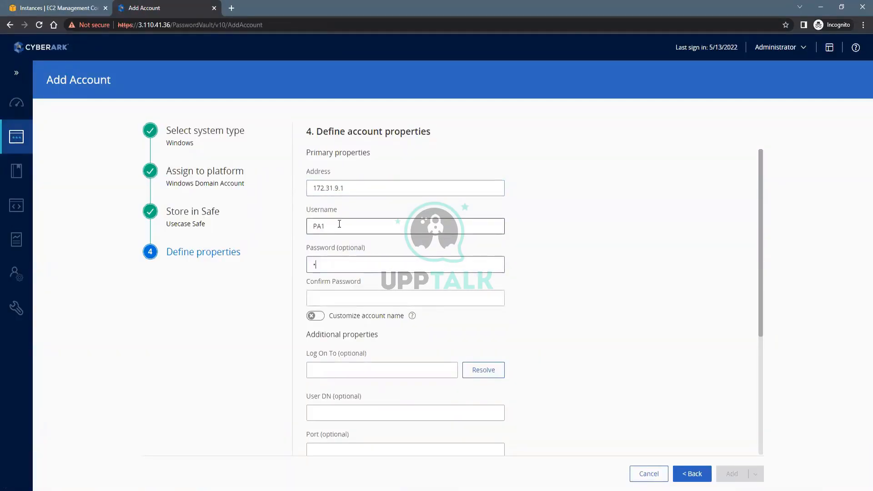
{"action": "type", "text": "yberark1"}
{"action": "key", "text": "Tab"}
{"action": "type", "text": "C"}
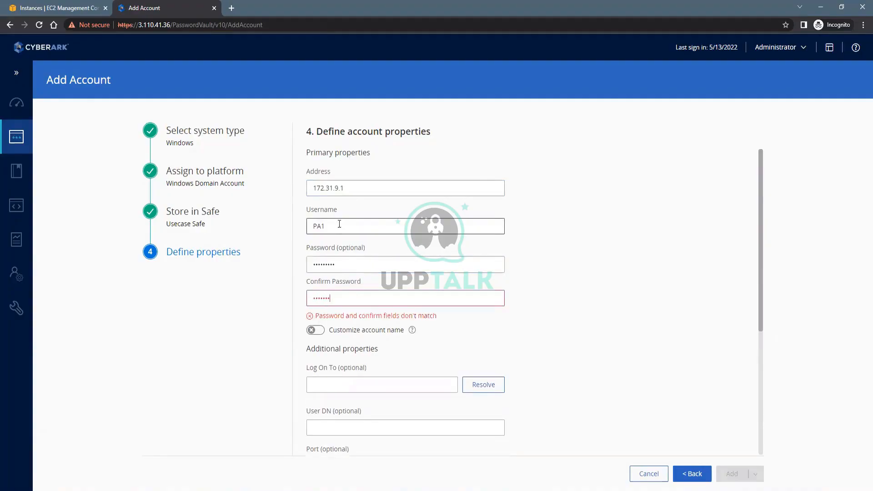
{"action": "type", "text": "yberark1"}
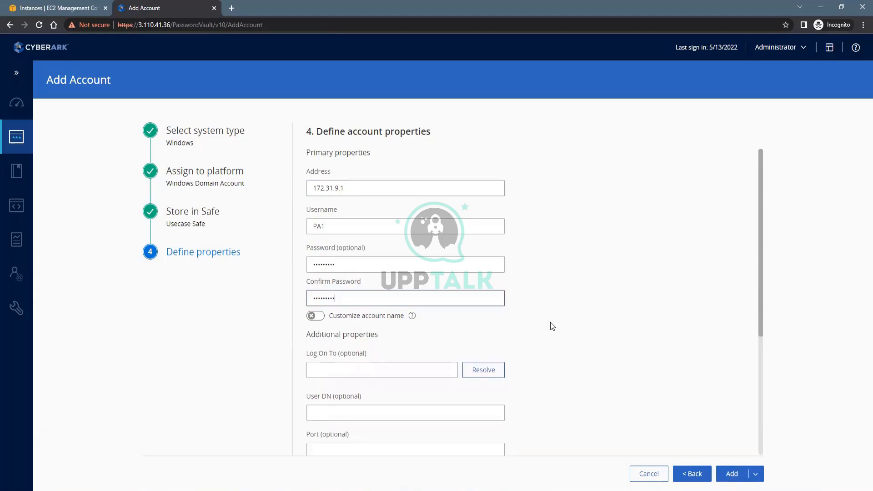
{"action": "scroll", "coordinate": [549, 359], "scroll_direction": "down", "scroll_amount": 1}
{"action": "scroll", "coordinate": [545, 328], "scroll_direction": "up", "scroll_amount": 1}
{"action": "left_click", "coordinate": [733, 474]}
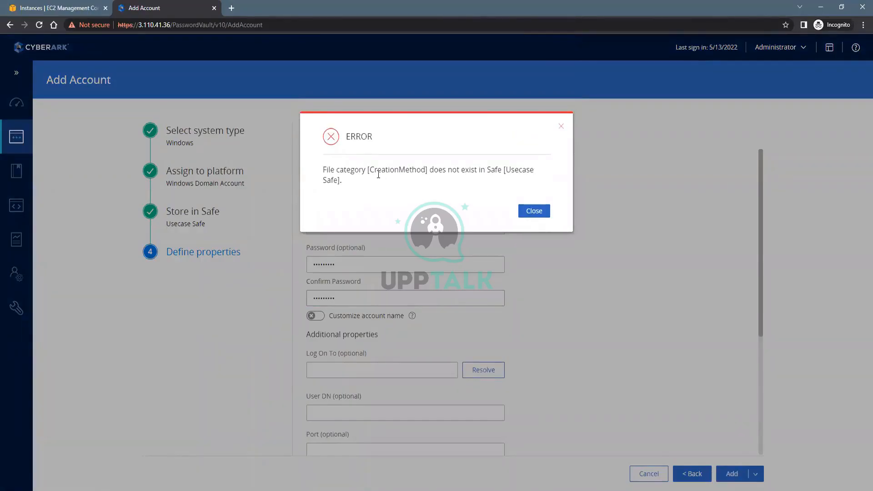
{"action": "left_click_drag", "start_coordinate": [378, 170], "coordinate": [514, 170]}
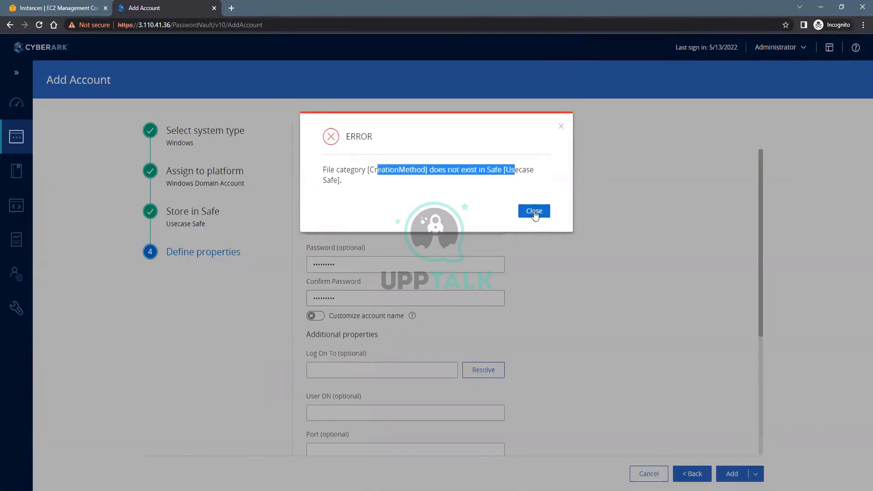
{"action": "left_click", "coordinate": [467, 207]}
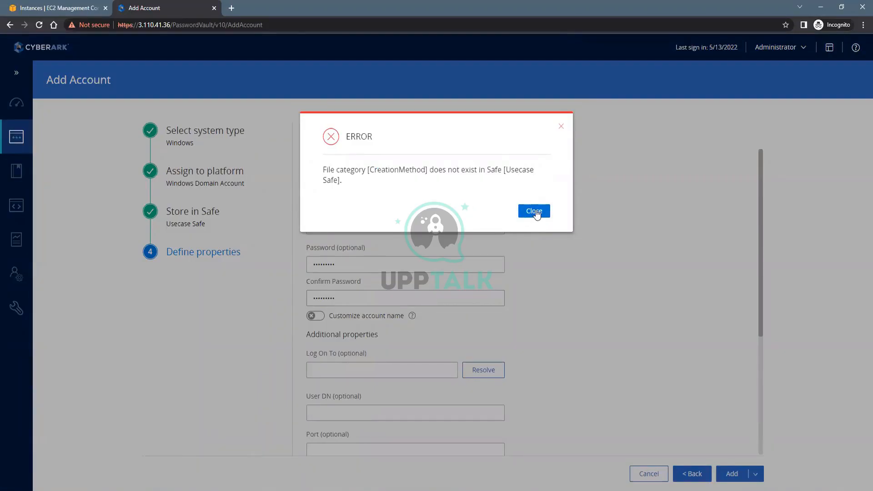
{"action": "left_click", "coordinate": [534, 212]}
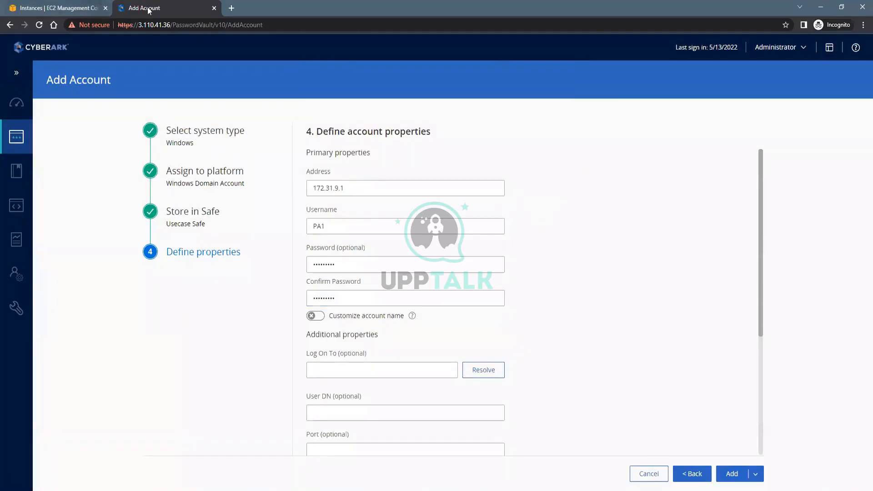
{"action": "left_click", "coordinate": [20, 133]}
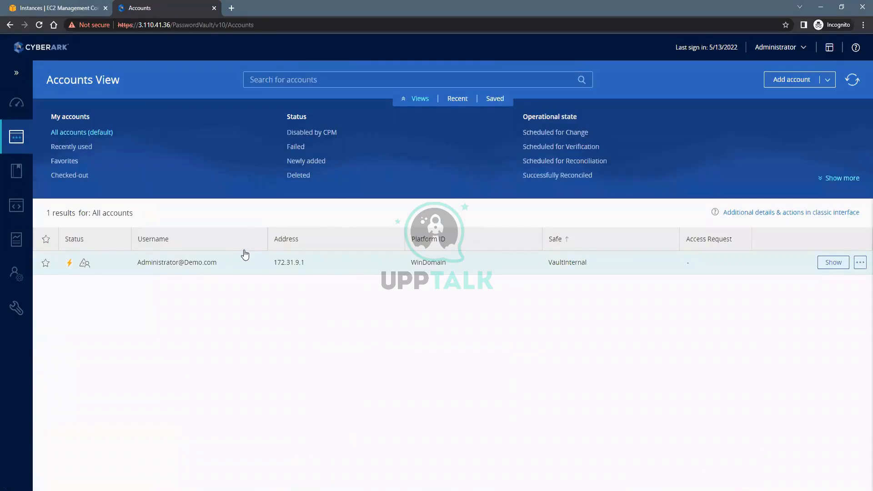
Create safe UsecaseSafe1, described as UsecaseSafe1, with object level access control enabled, then return to Accounts
{"action": "left_click", "coordinate": [10, 171]}
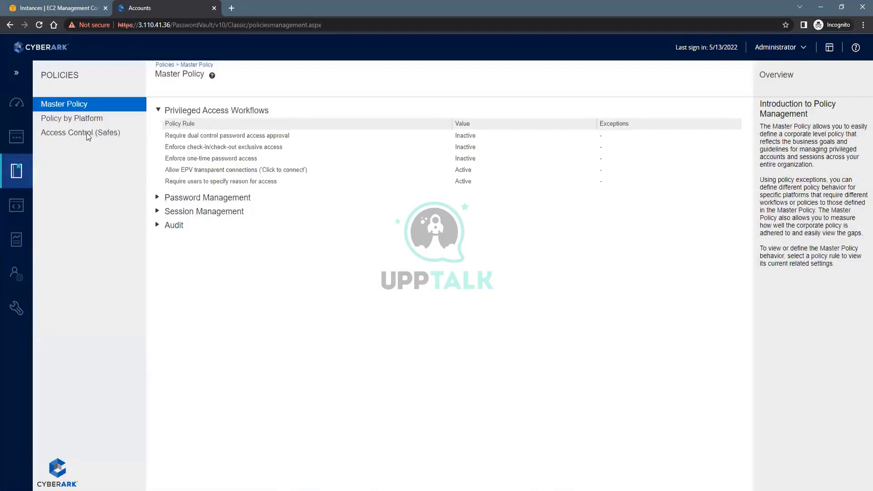
{"action": "left_click", "coordinate": [88, 136]}
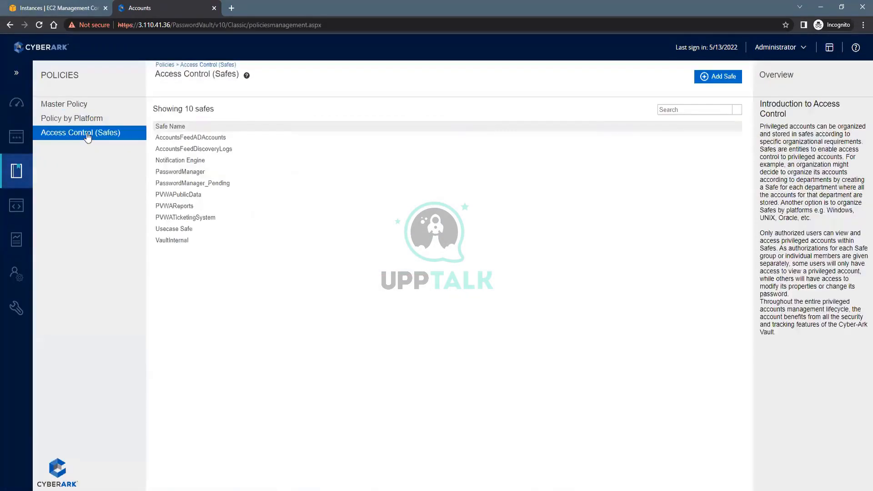
{"action": "left_click", "coordinate": [718, 76]}
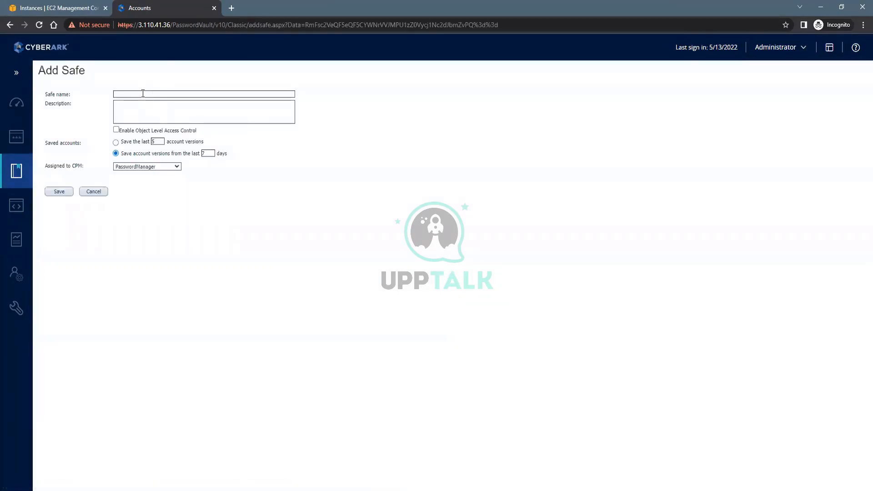
{"action": "left_click", "coordinate": [146, 92]}
{"action": "type", "text": "UsecaseSafe1"}
{"action": "left_click", "coordinate": [127, 114]}
{"action": "type", "text": "UsecaseSafe1"}
{"action": "left_click", "coordinate": [116, 129]}
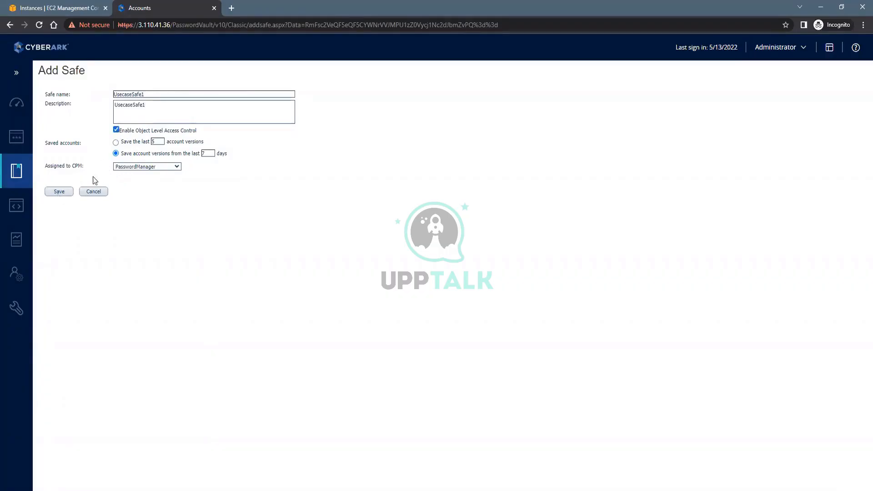
{"action": "left_click", "coordinate": [58, 191]}
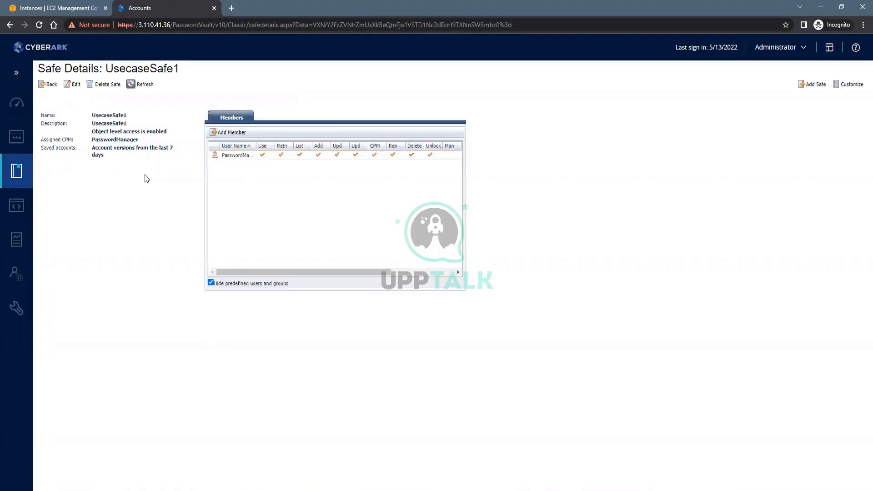
{"action": "left_click", "coordinate": [22, 138]}
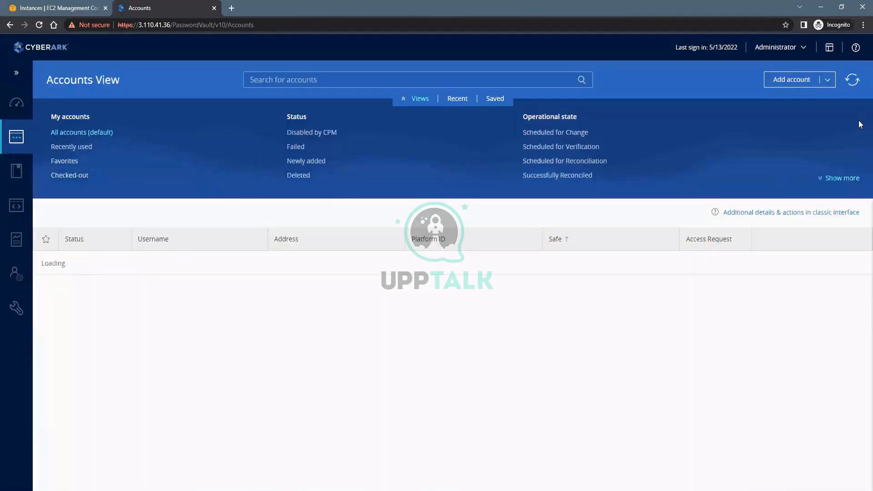
Start a new Windows Domain Account stored in UsecaseSafe1
{"action": "left_click", "coordinate": [790, 80]}
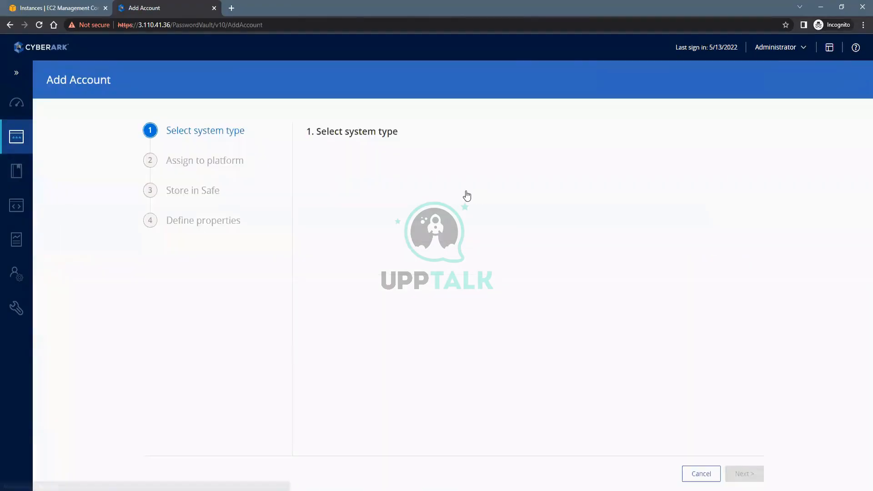
{"action": "left_click", "coordinate": [364, 180]}
{"action": "left_click", "coordinate": [505, 200]}
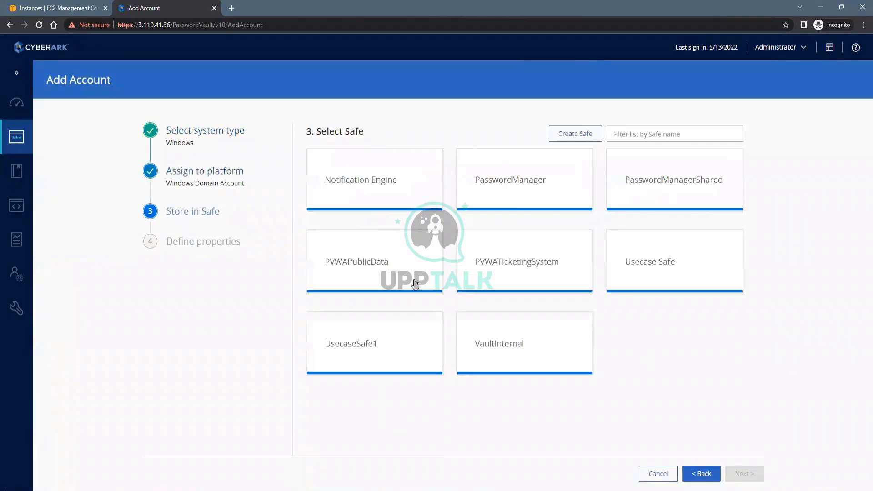
{"action": "left_click", "coordinate": [403, 343]}
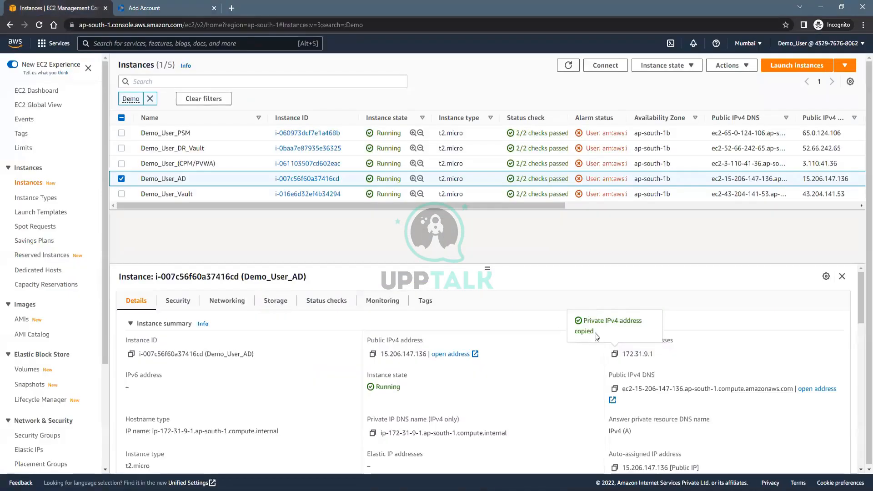
Fill in address 172.31.9.1, username PA1 and the password, then add the account
{"action": "left_click", "coordinate": [144, 8]}
{"action": "type", "text": "172.31.9.1"}
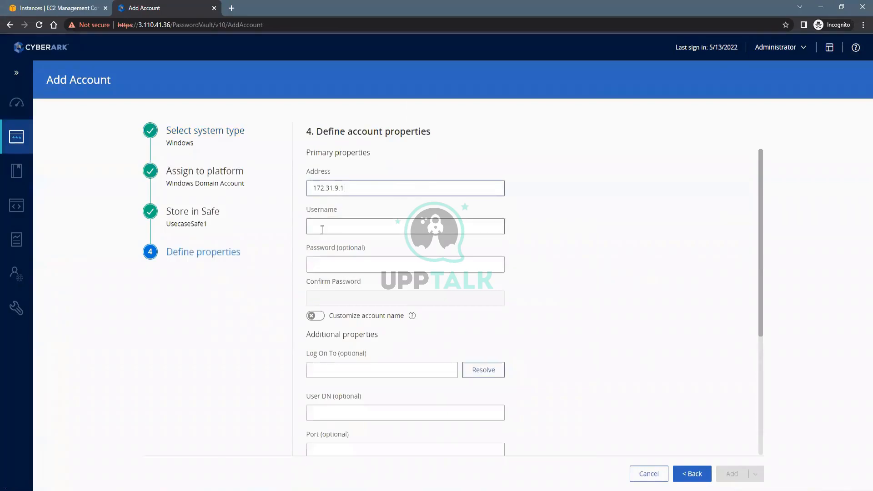
{"action": "left_click", "coordinate": [322, 230]}
{"action": "type", "text": "PA1"}
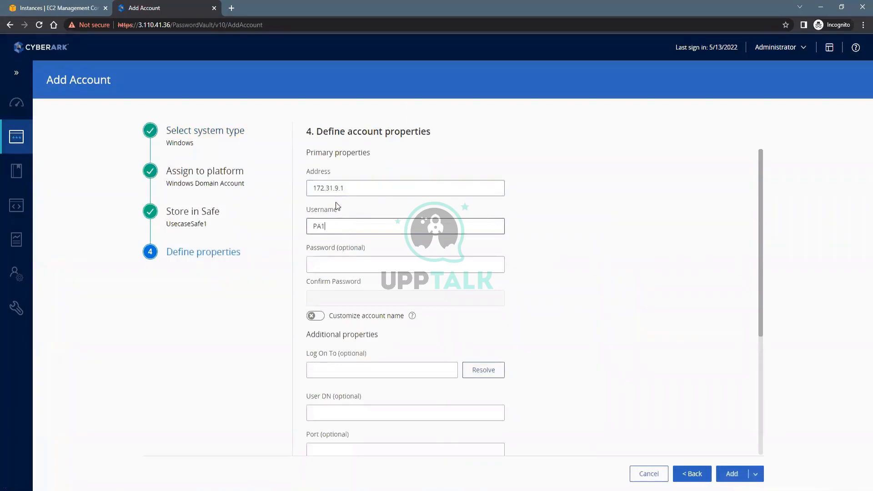
{"action": "left_click", "coordinate": [336, 264]}
{"action": "type", "text": "Passw"}
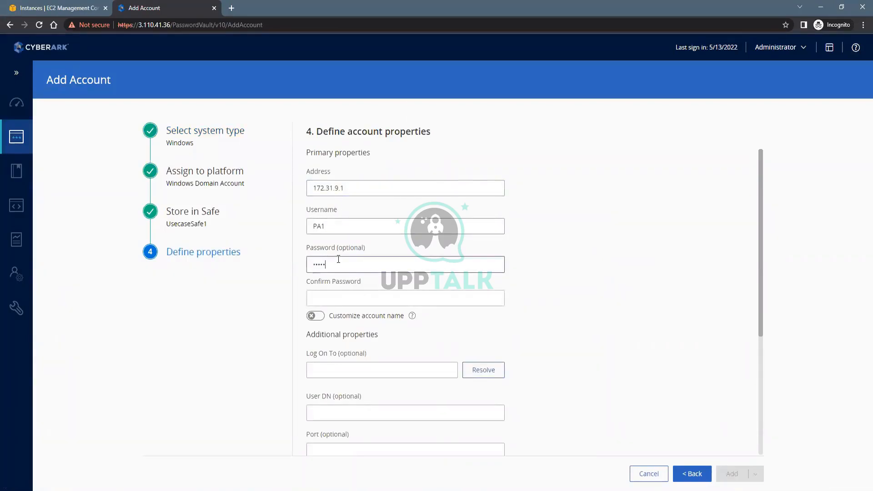
{"action": "key", "text": "Tab"}
{"action": "type", "text": "Pass"}
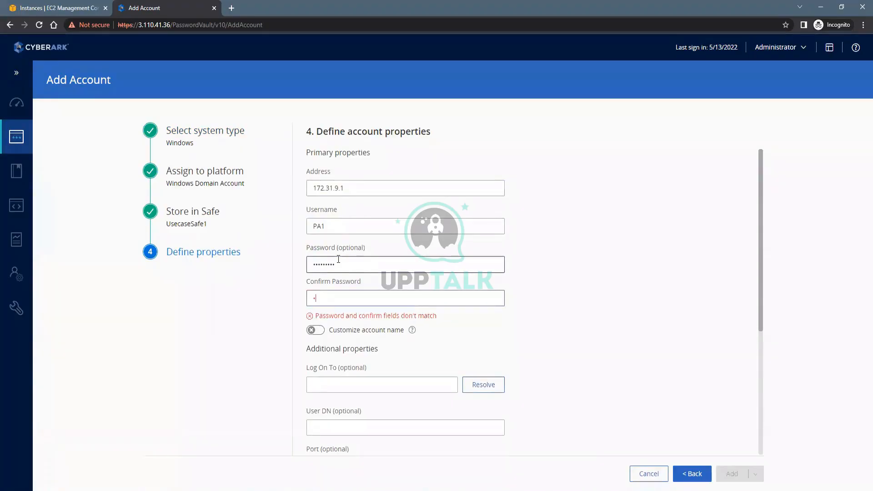
{"action": "type", "text": "word1"}
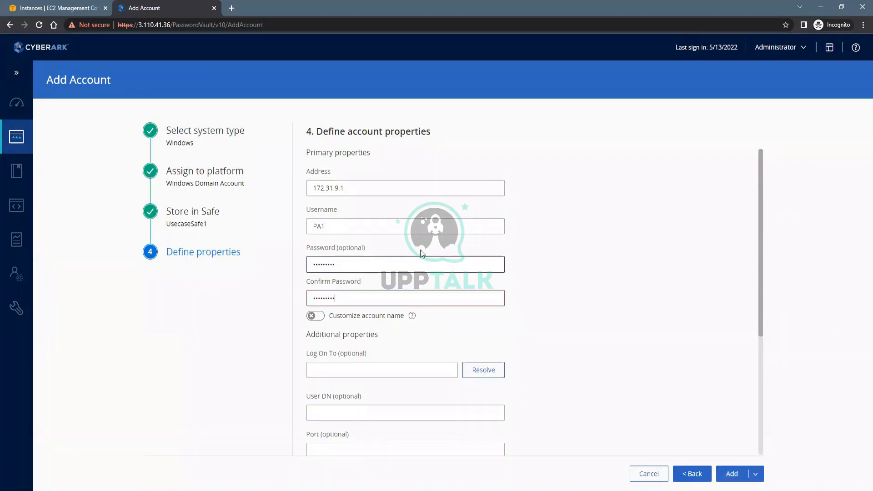
{"action": "left_click", "coordinate": [733, 472]}
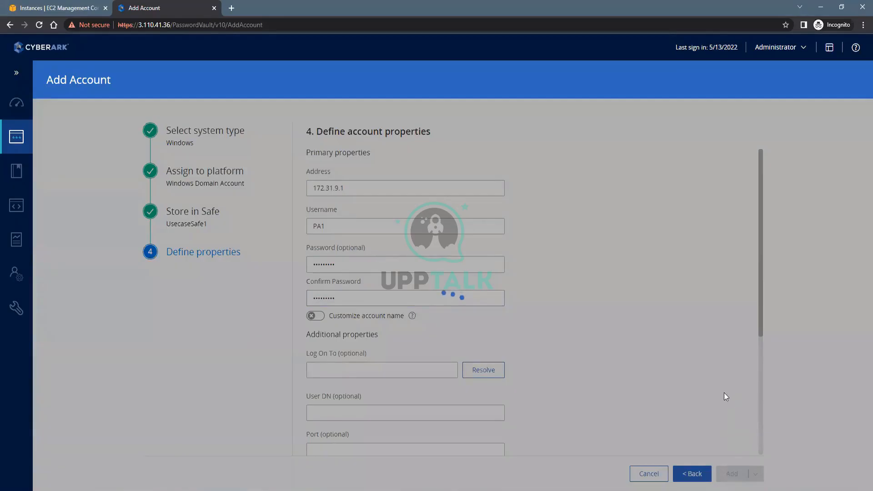
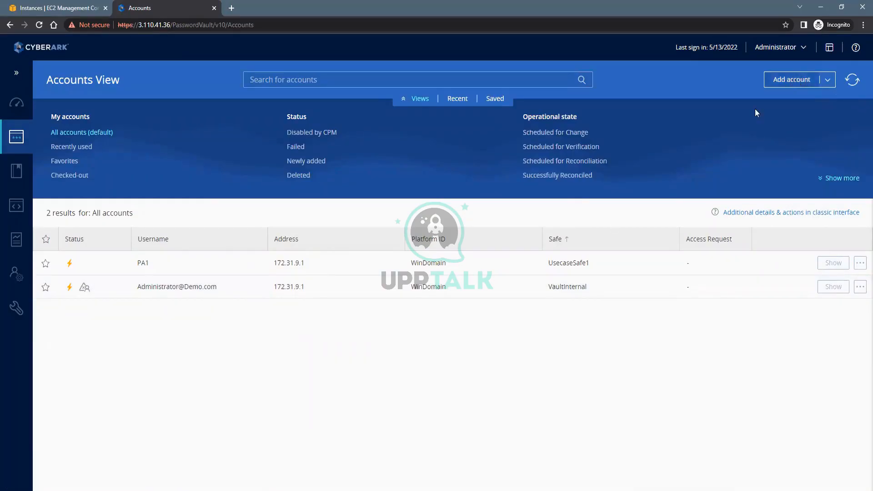
Start a new Windows Domain Account stored in UsecaseSafe1
{"action": "left_click", "coordinate": [791, 80]}
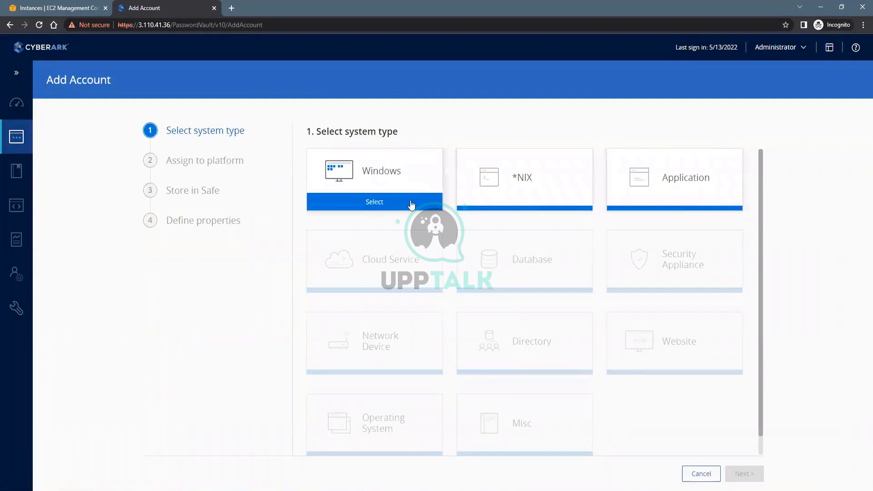
{"action": "left_click", "coordinate": [412, 203]}
{"action": "left_click", "coordinate": [574, 198]}
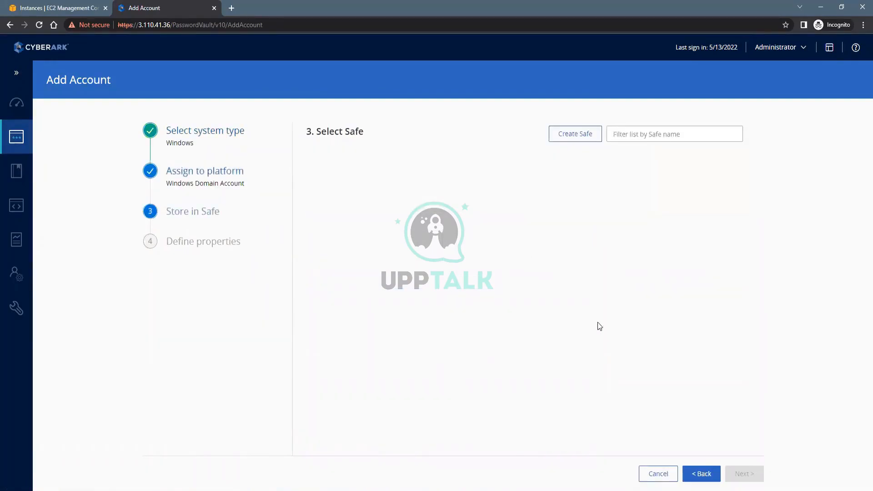
{"action": "left_click", "coordinate": [365, 343]}
Fill in address 172.31.9.1, username PA2 and the password, then add the account
{"action": "left_click", "coordinate": [360, 189]}
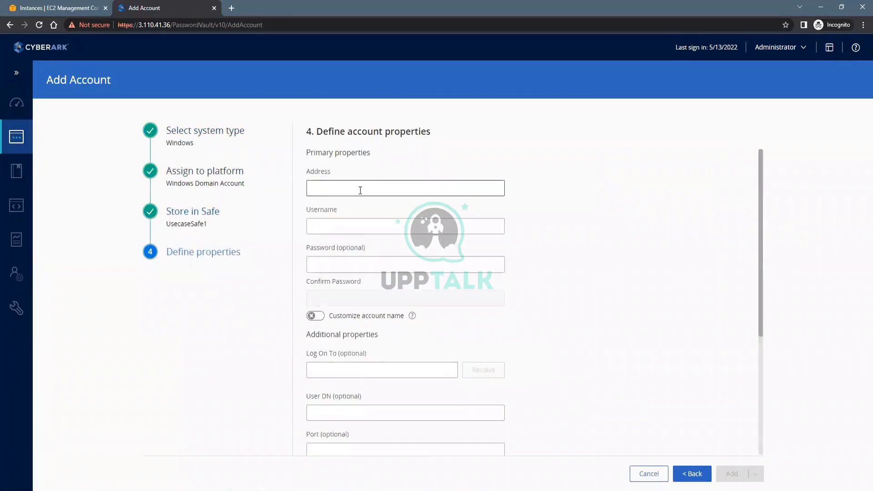
{"action": "type", "text": "PA"}
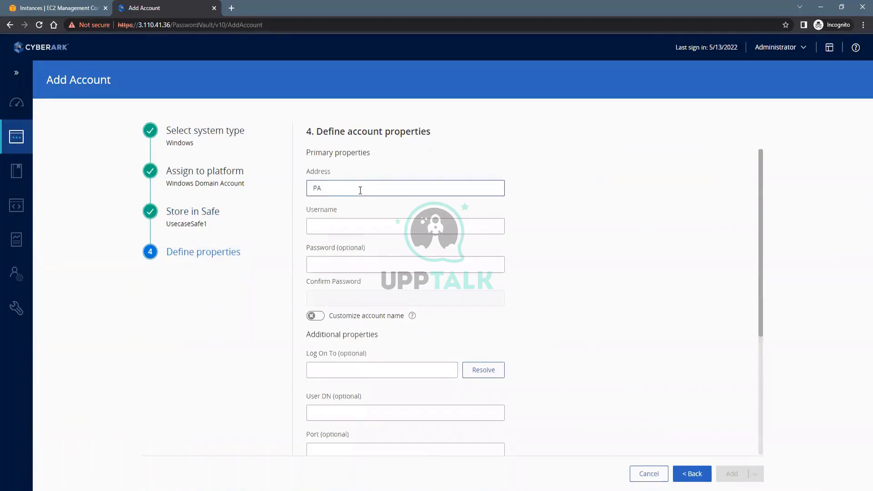
{"action": "type", "text": "2"}
{"action": "left_click", "coordinate": [327, 220]}
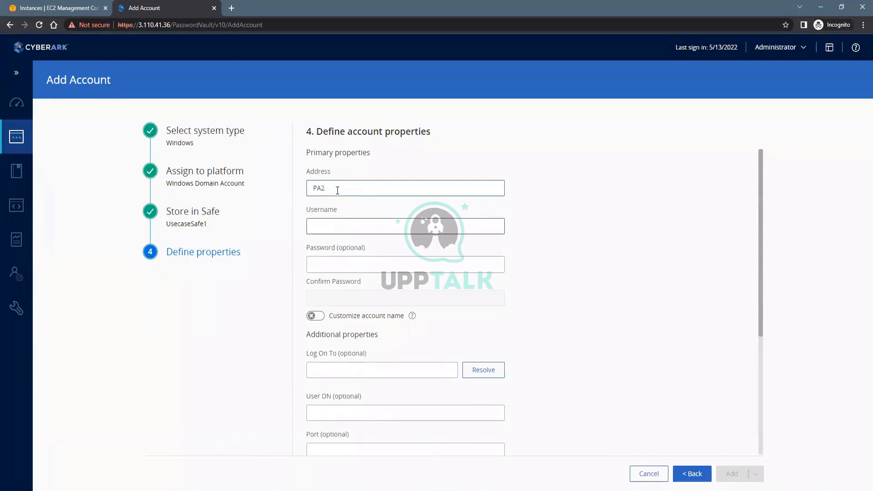
{"action": "left_click_drag", "start_coordinate": [338, 189], "coordinate": [293, 198]}
{"action": "key", "text": "ctrl+x"}
{"action": "left_click", "coordinate": [332, 220]}
{"action": "key", "text": "ctrl+v"}
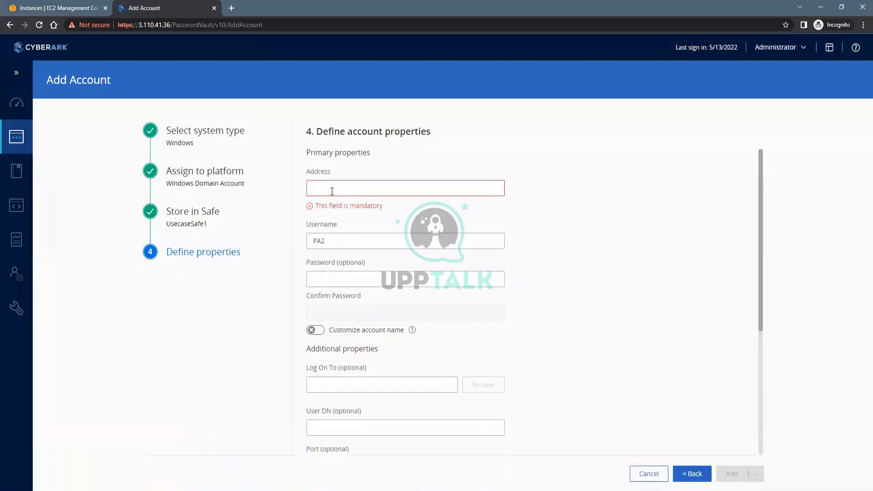
{"action": "left_click", "coordinate": [331, 191]}
{"action": "key", "text": "ctrl+v"}
{"action": "left_click", "coordinate": [332, 260]}
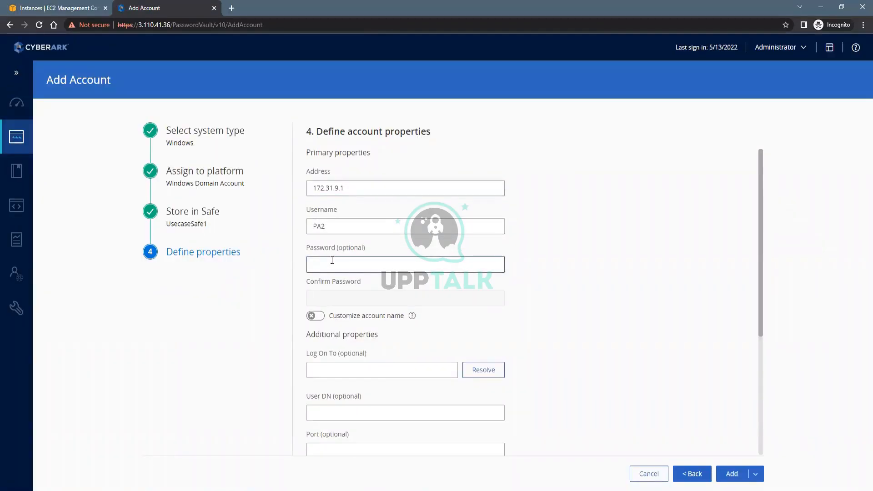
{"action": "type", "text": "Cy"}
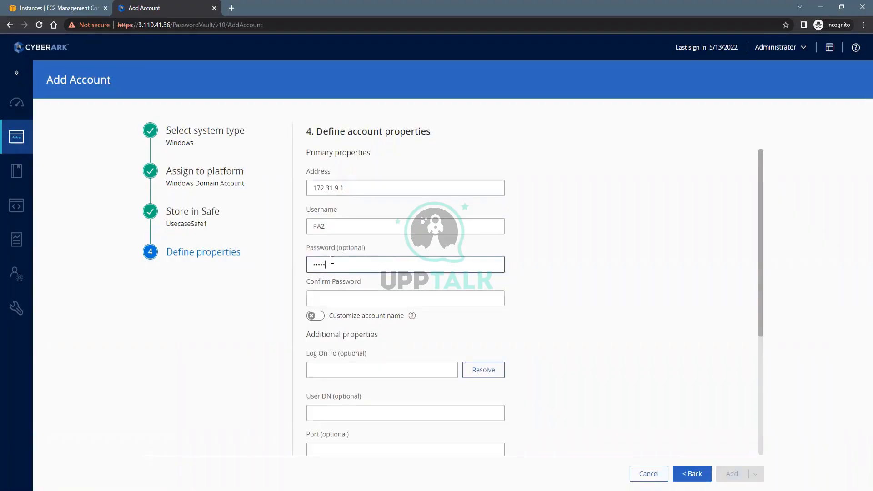
{"action": "key", "text": "Tab"}
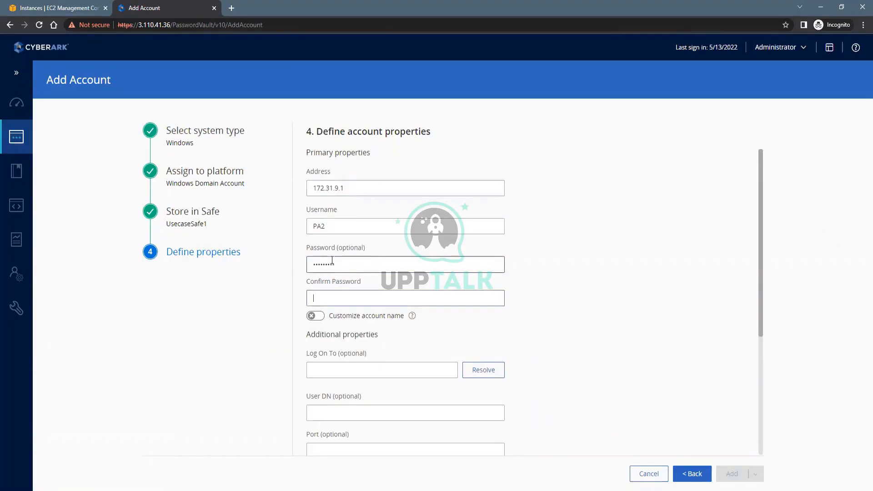
{"action": "type", "text": "Cyber@1"}
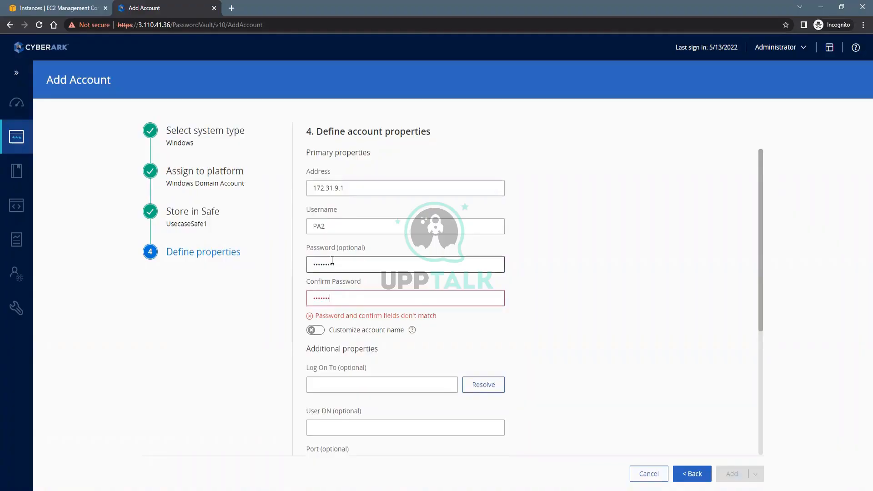
{"action": "type", "text": "23"}
{"action": "left_click", "coordinate": [735, 474]}
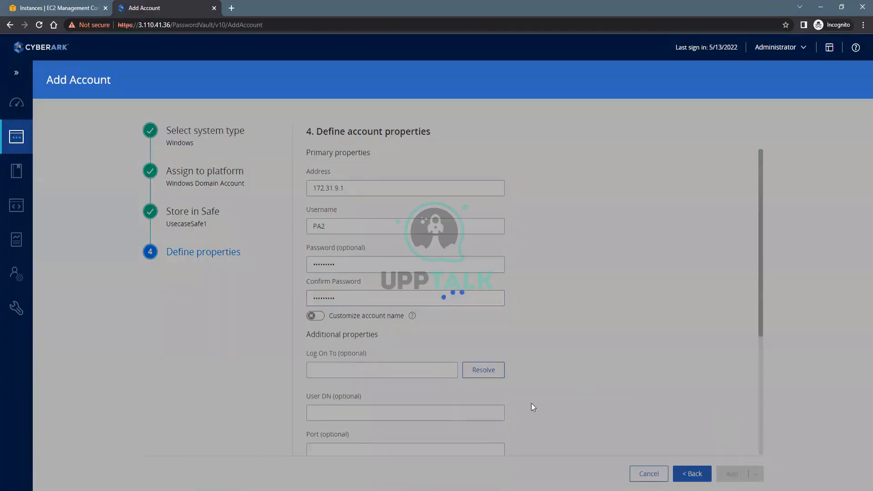
{"action": "key", "text": "alt+Tab"}
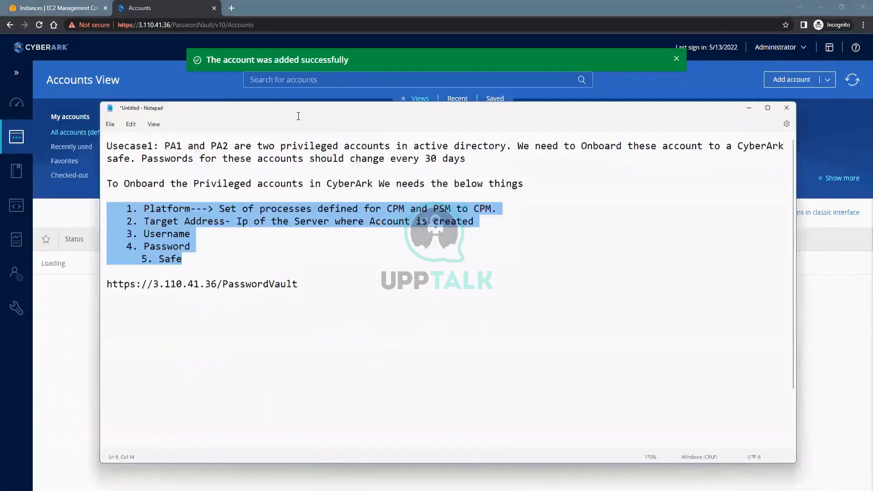
Remove the extra indentation before the '5. Safe' onboarding item
{"action": "left_click", "coordinate": [298, 116]}
{"action": "left_click_drag", "start_coordinate": [105, 126], "coordinate": [456, 128]}
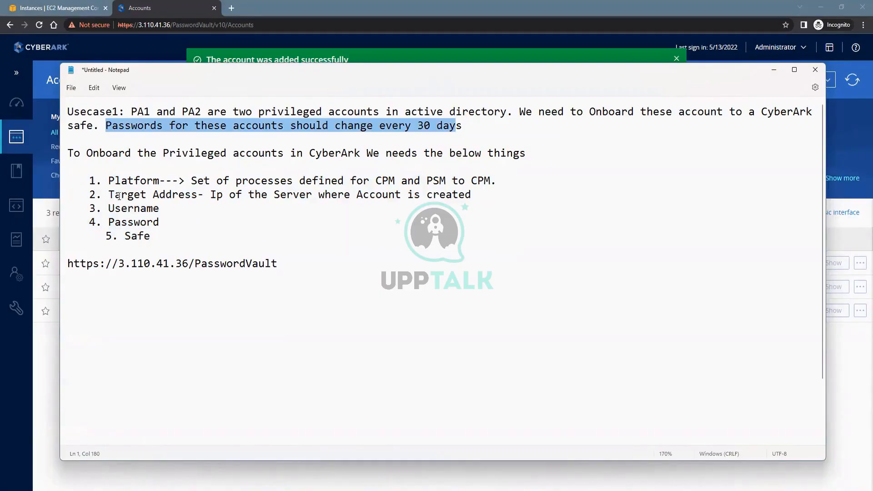
{"action": "left_click_drag", "start_coordinate": [106, 192], "coordinate": [64, 181]}
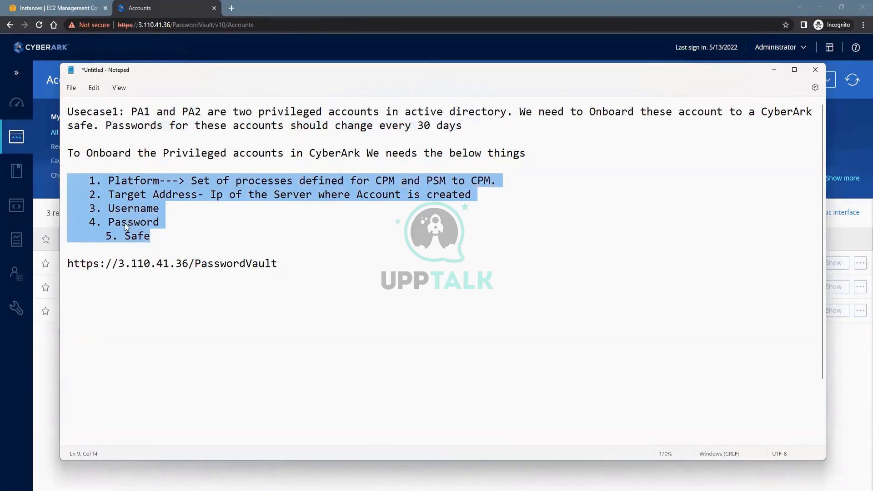
{"action": "left_click", "coordinate": [107, 235]}
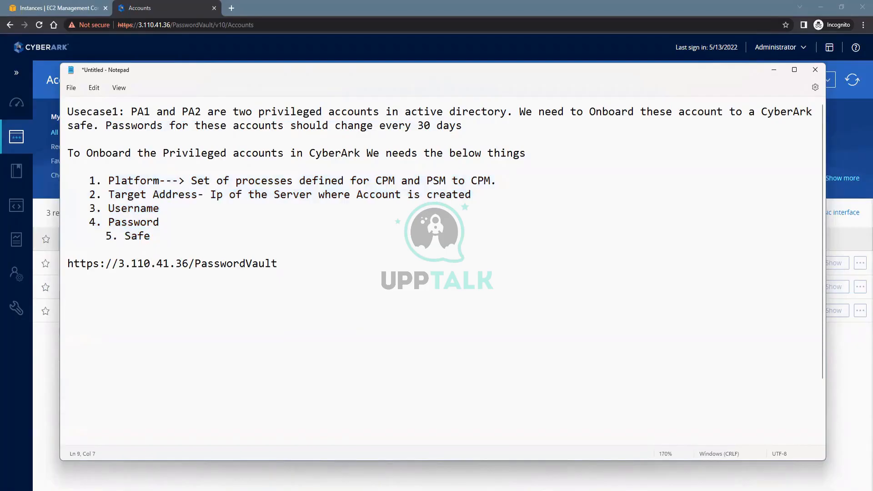
{"action": "key", "text": "BackSpace"}
{"action": "key", "text": "BackSpace"}
{"action": "key", "text": "BackSpace"}
Review the Usecase1 requirements and delete the blank lines above Usecase2
{"action": "left_click_drag", "start_coordinate": [131, 236], "coordinate": [68, 181]}
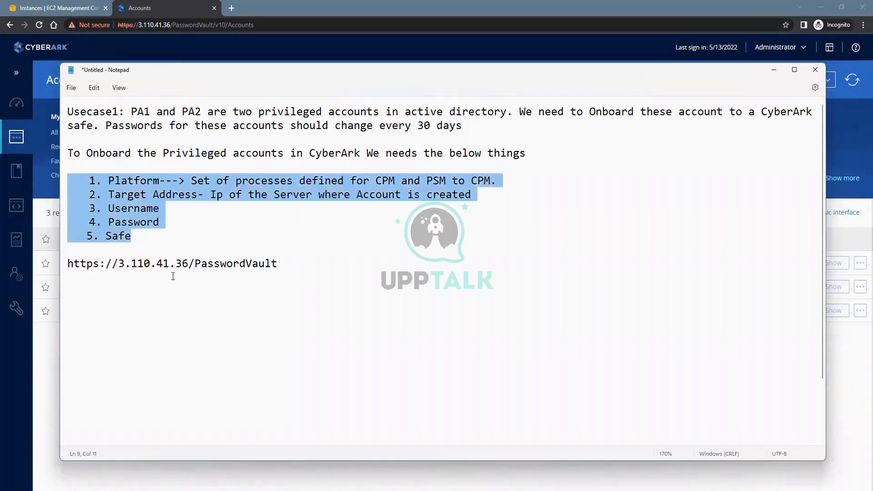
{"action": "left_click_drag", "start_coordinate": [87, 222], "coordinate": [169, 224]}
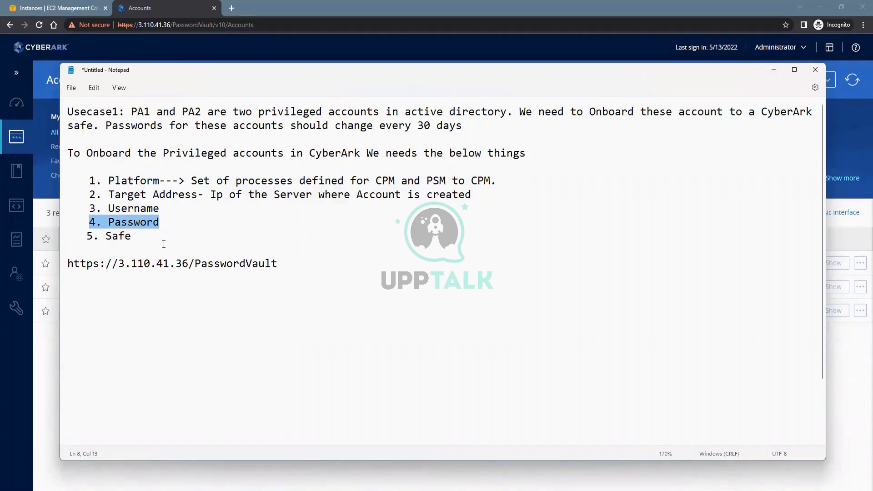
{"action": "left_click_drag", "start_coordinate": [163, 244], "coordinate": [68, 112]}
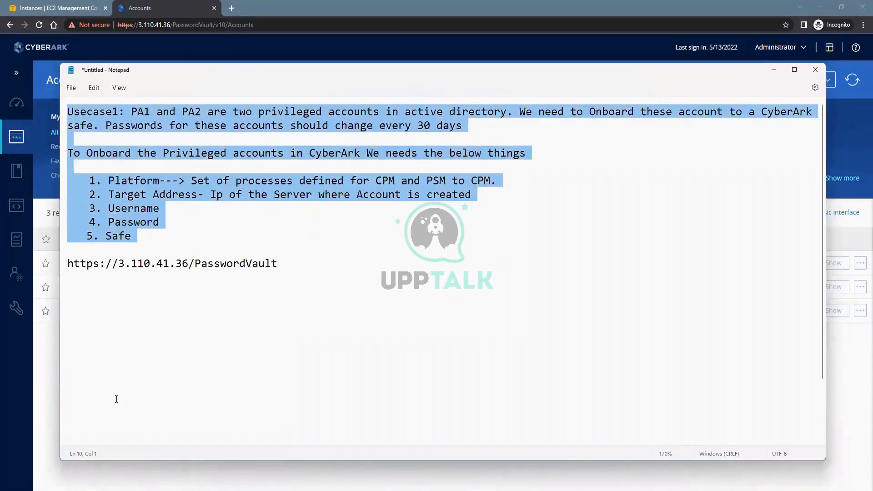
{"action": "left_click", "coordinate": [192, 395]}
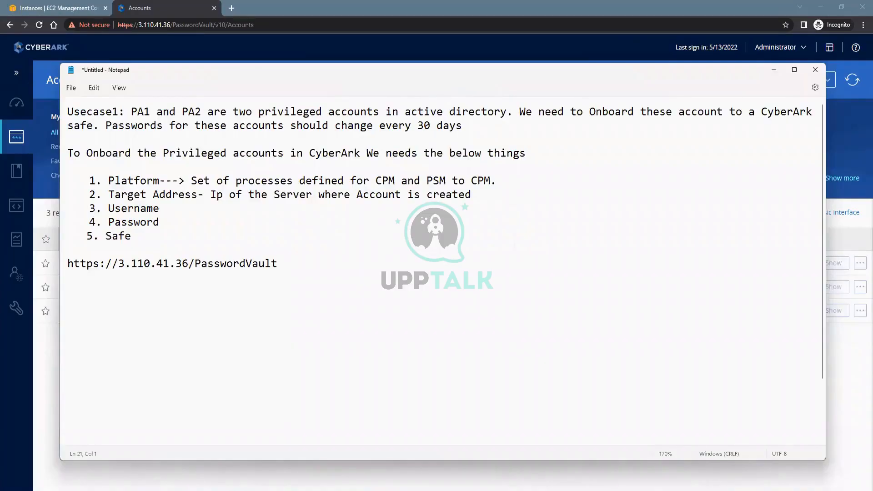
{"action": "key", "text": "BackSpace"}
{"action": "key", "text": "BackSpace"}
{"action": "key", "text": "BackSpace"}
{"action": "key", "text": "BackSpace"}
{"action": "key", "text": "BackSpace"}
{"action": "key", "text": "BackSpace"}
{"action": "key", "text": "BackSpace"}
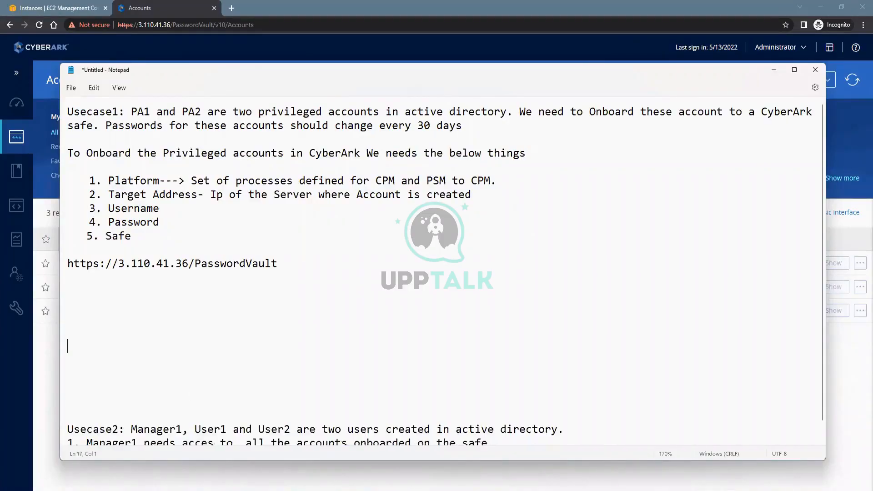
Remove the remaining blank lines so Usecase2 sits directly under the PasswordVault URL
{"action": "key", "text": "BackSpace"}
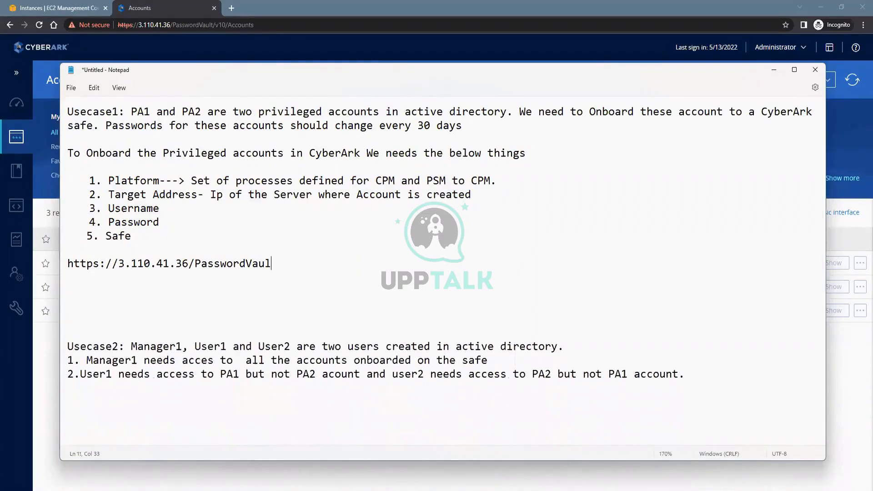
{"action": "key", "text": "Down"}
{"action": "key", "text": "Delete"}
{"action": "key", "text": "Delete"}
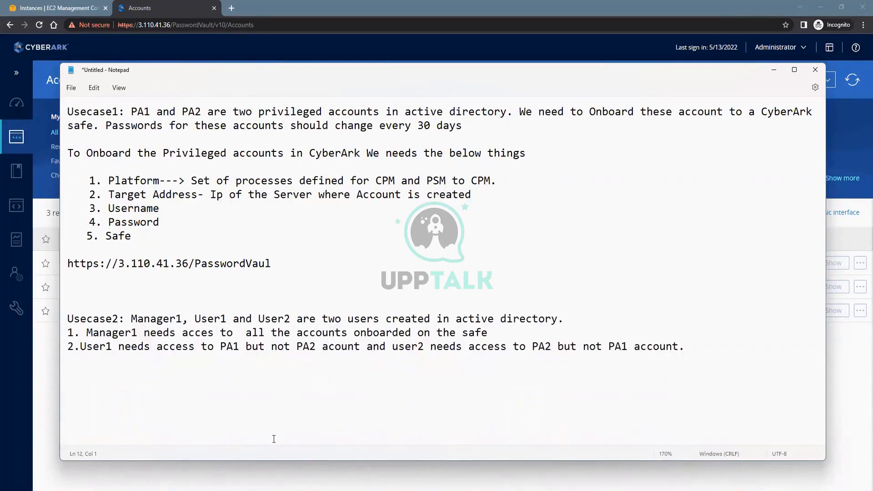
{"action": "left_click", "coordinate": [131, 319]}
{"action": "left_click_drag", "start_coordinate": [132, 319], "coordinate": [564, 318]}
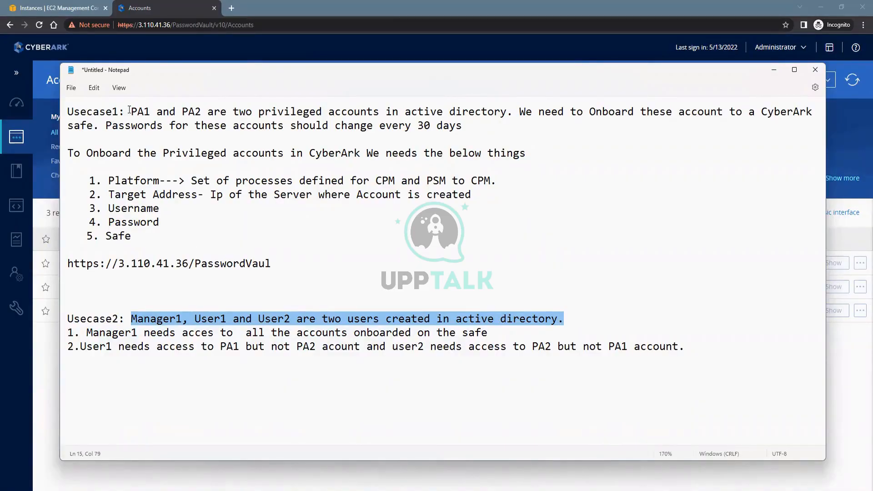
Compare PA1 and PA2 against the Usecase2 users, then switch to the Active Directory remote session
{"action": "left_click_drag", "start_coordinate": [131, 111], "coordinate": [226, 111]}
{"action": "key", "text": "shift+Left"}
{"action": "key", "text": "shift+Left"}
{"action": "key", "text": "shift+Left"}
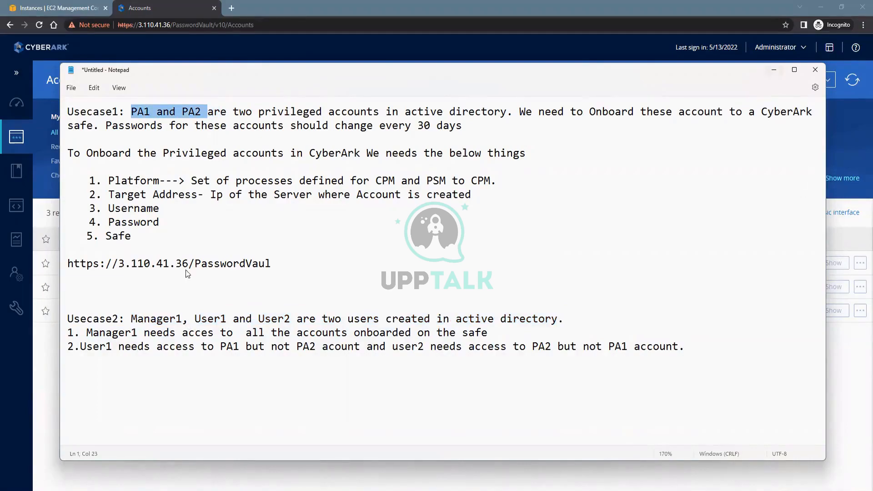
{"action": "key", "text": "alt+Tab"}
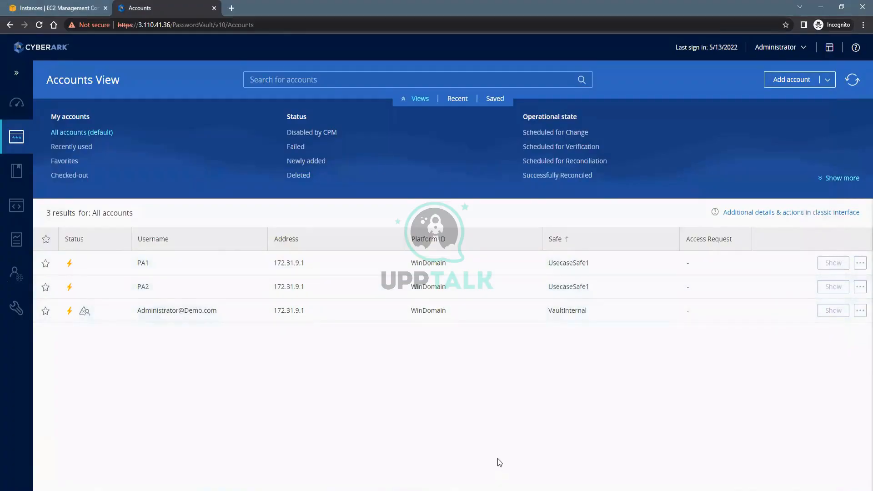
{"action": "key", "text": "alt+Tab"}
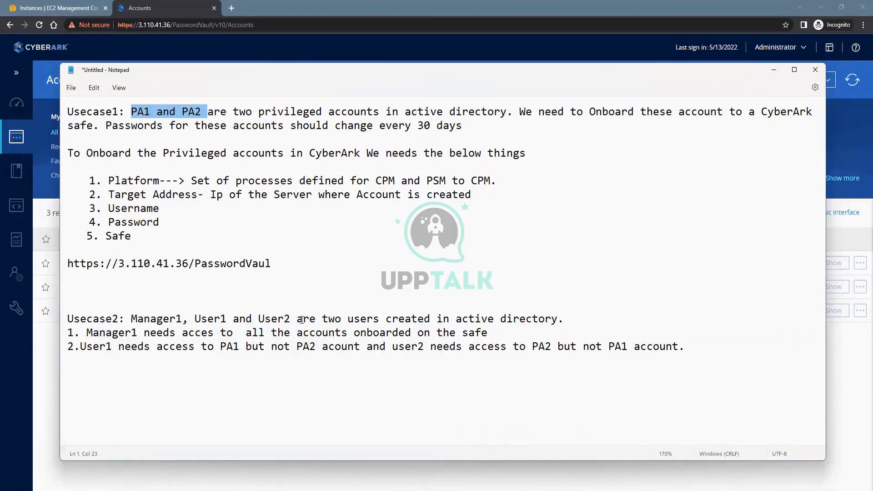
{"action": "left_click_drag", "start_coordinate": [117, 318], "coordinate": [297, 318]}
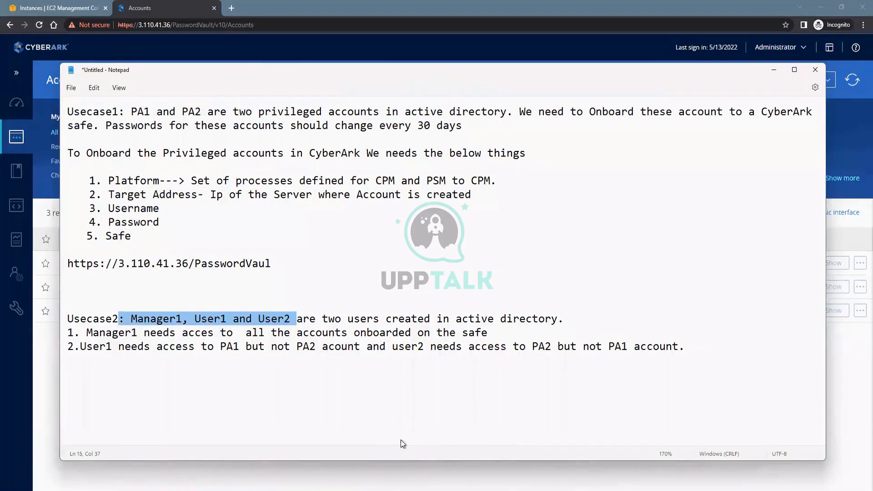
{"action": "mouse_move", "coordinate": [366, 488]}
{"action": "left_click", "coordinate": [413, 454]}
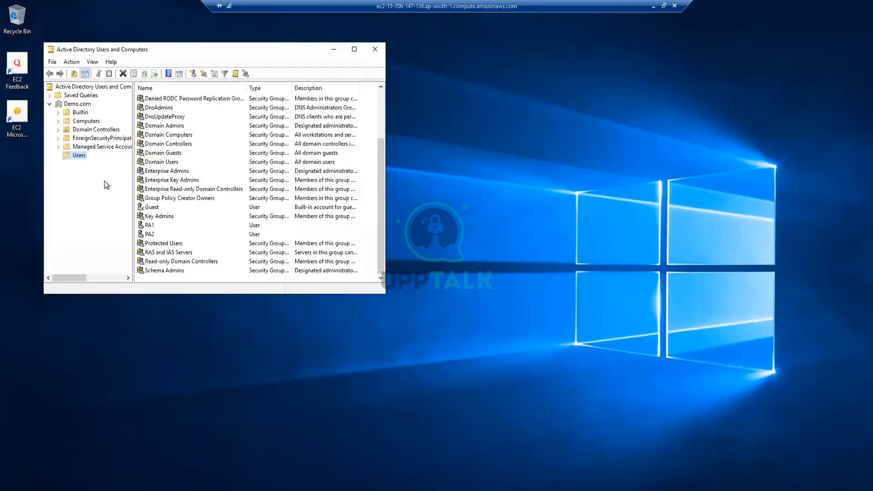
Create user Manager1 in Users with logon name Manager1, a password, and no forced password change
{"action": "right_click", "coordinate": [81, 156]}
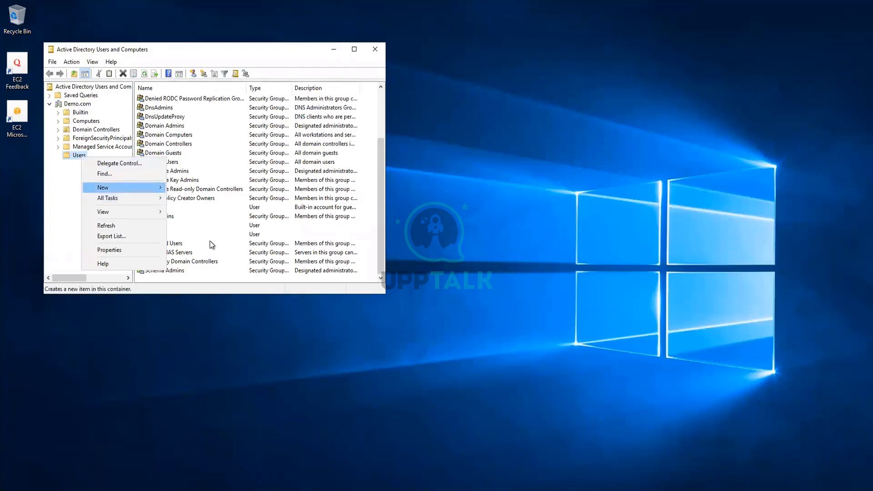
{"action": "mouse_move", "coordinate": [153, 188]}
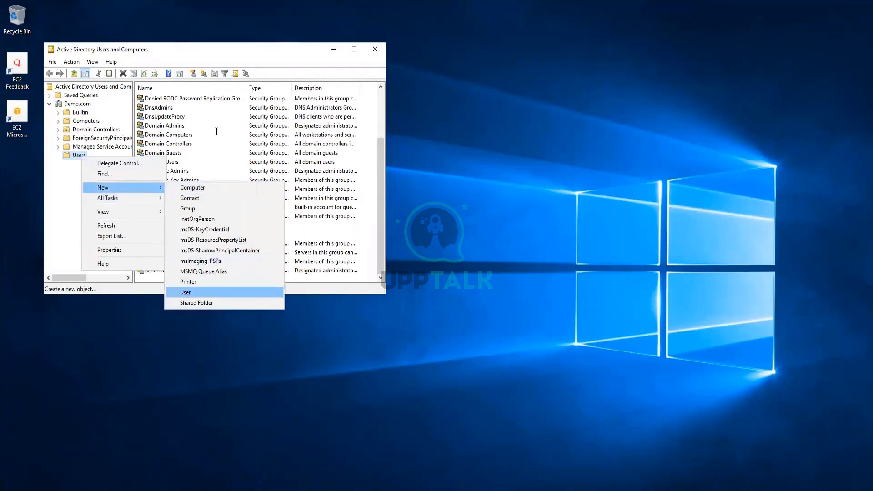
{"action": "left_click", "coordinate": [185, 292]}
{"action": "type", "text": "Manager1"}
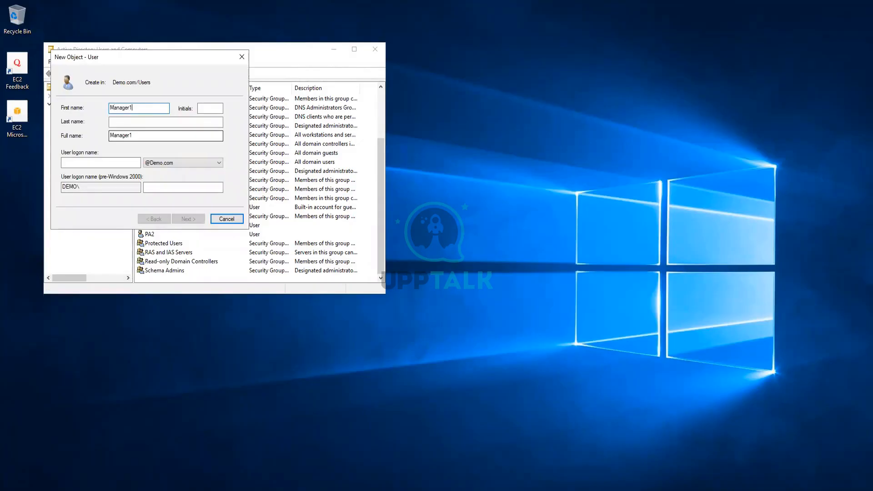
{"action": "key", "text": "ctrl+a"}
{"action": "key", "text": "ctrl+c"}
{"action": "left_click", "coordinate": [134, 164]}
{"action": "key", "text": "ctrl+v"}
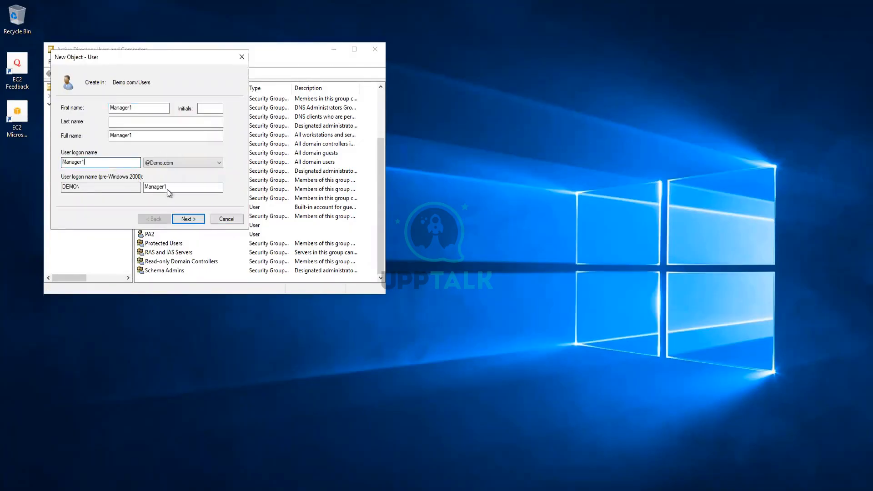
{"action": "left_click", "coordinate": [187, 219]}
{"action": "left_click", "coordinate": [90, 142]}
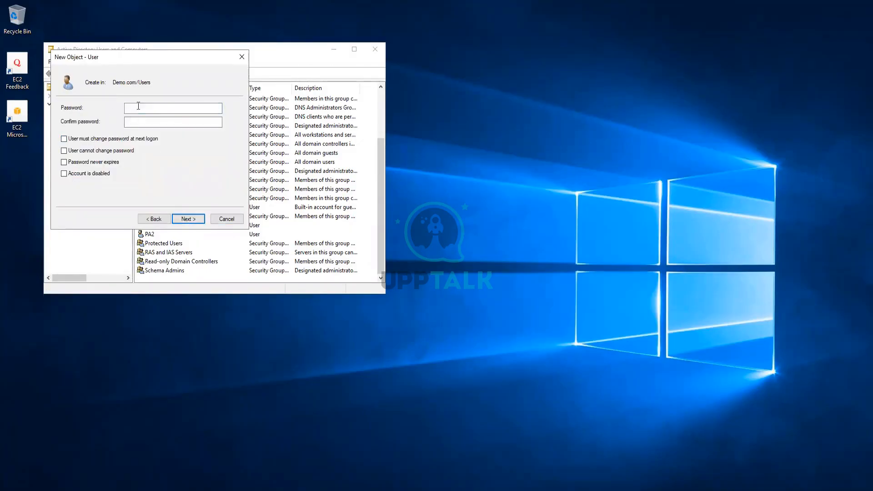
{"action": "key", "text": "shift+Tab"}
{"action": "left_click", "coordinate": [139, 106]}
{"action": "type", "text": "•••••••••"}
{"action": "key", "text": "Tab"}
{"action": "type", "text": "•"}
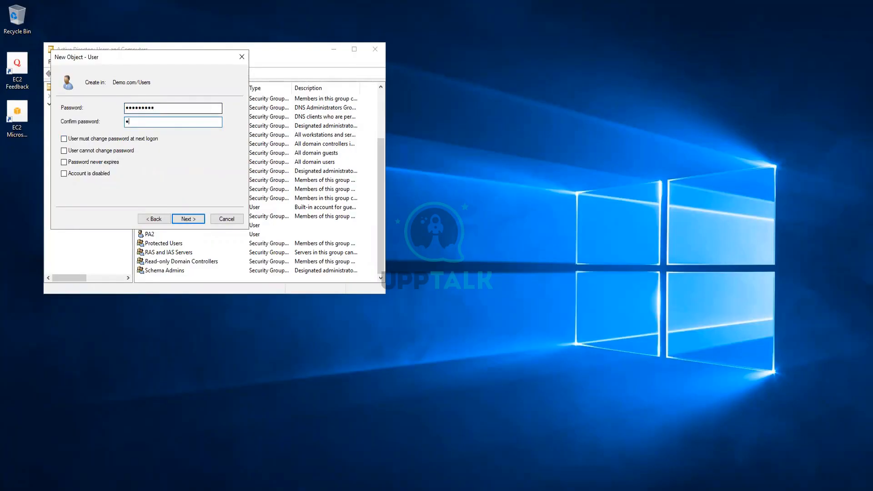
{"action": "type", "text": "••••••••"}
{"action": "left_click", "coordinate": [196, 219]}
{"action": "left_click", "coordinate": [195, 219]}
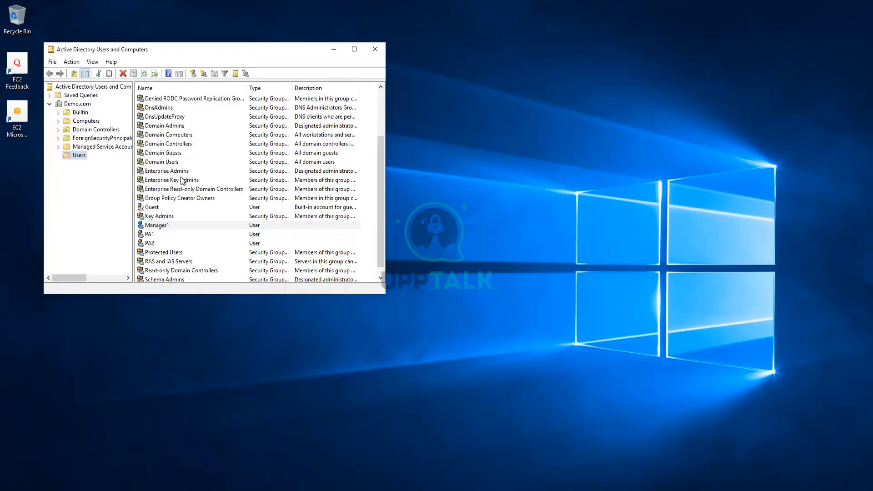
Create user User1 with logon name user1 and a password, without forced change at next logon
{"action": "right_click", "coordinate": [76, 156]}
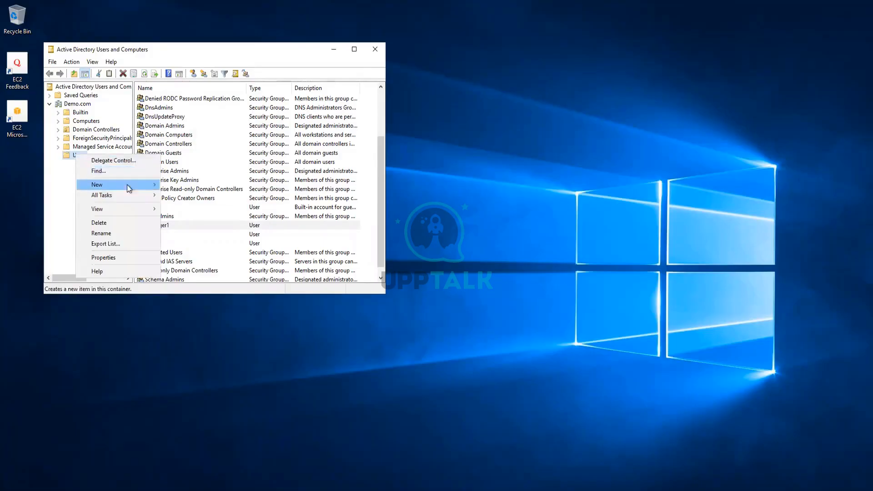
{"action": "mouse_move", "coordinate": [128, 188]}
{"action": "left_click", "coordinate": [194, 291]}
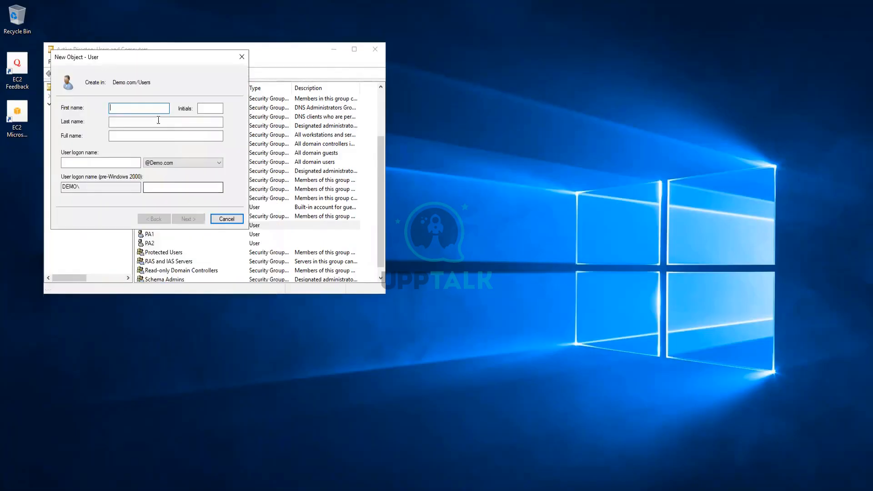
{"action": "type", "text": "User"}
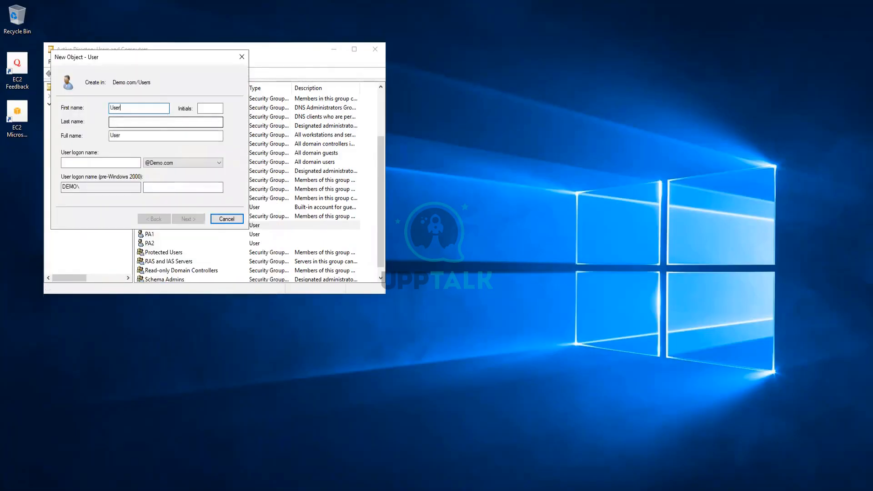
{"action": "type", "text": "1"}
{"action": "key", "text": "ctrl+a"}
{"action": "type", "text": "Manager1"}
{"action": "key", "text": "ctrl+a"}
{"action": "type", "text": "Us"}
{"action": "key", "text": "ctrl+a"}
{"action": "left_click", "coordinate": [91, 164]}
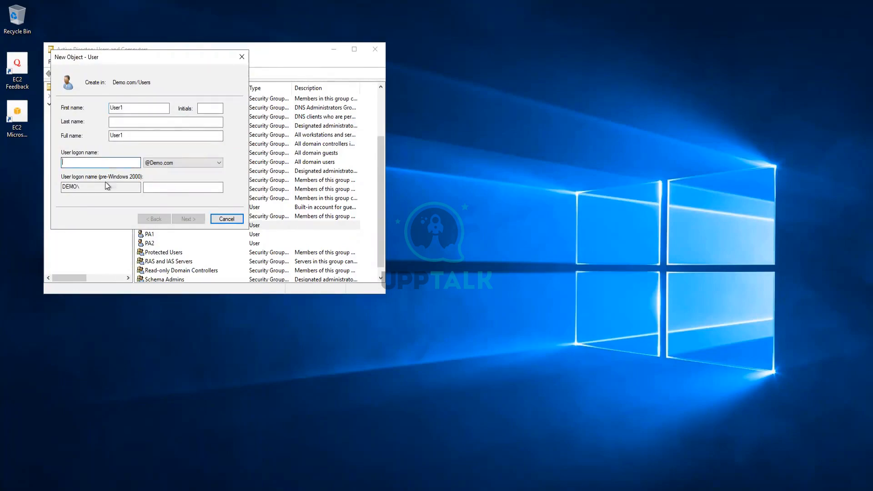
{"action": "type", "text": "user1"}
{"action": "left_click", "coordinate": [188, 219]}
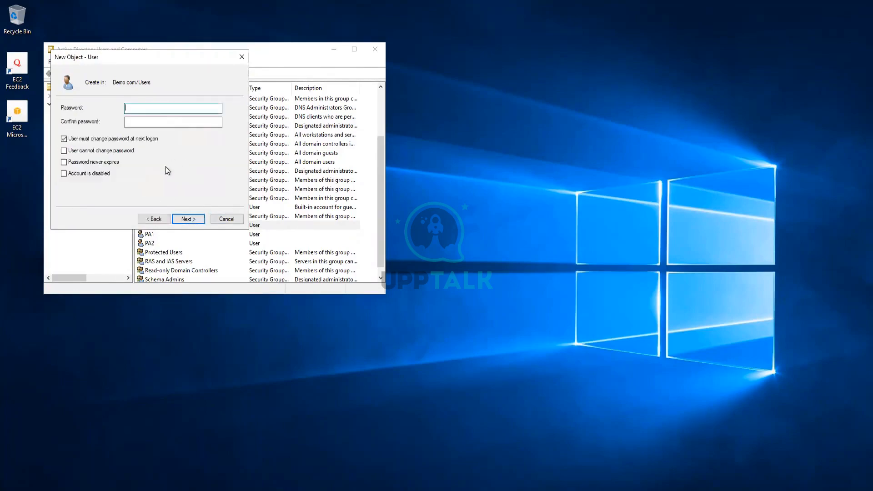
{"action": "left_click", "coordinate": [86, 140]}
{"action": "left_click", "coordinate": [144, 110]}
{"action": "key", "text": "Tab"}
{"action": "type", "text": "******"}
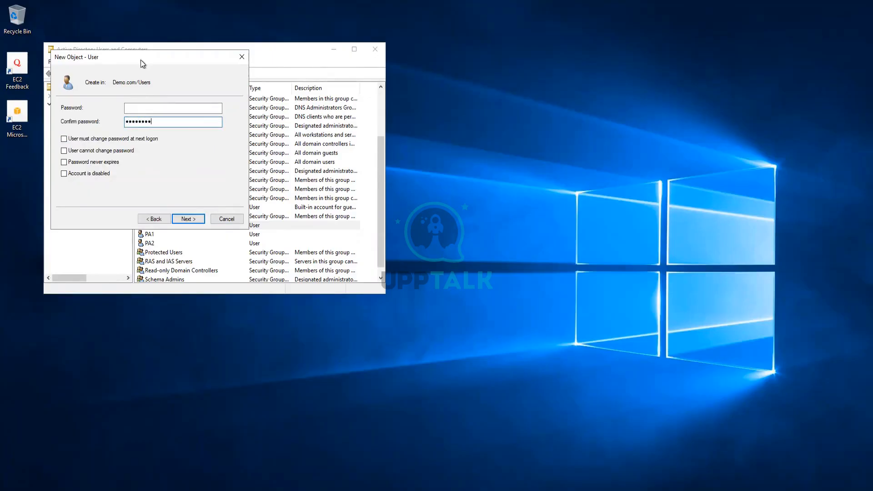
{"action": "left_click", "coordinate": [142, 108]}
{"action": "type", "text": "*********"}
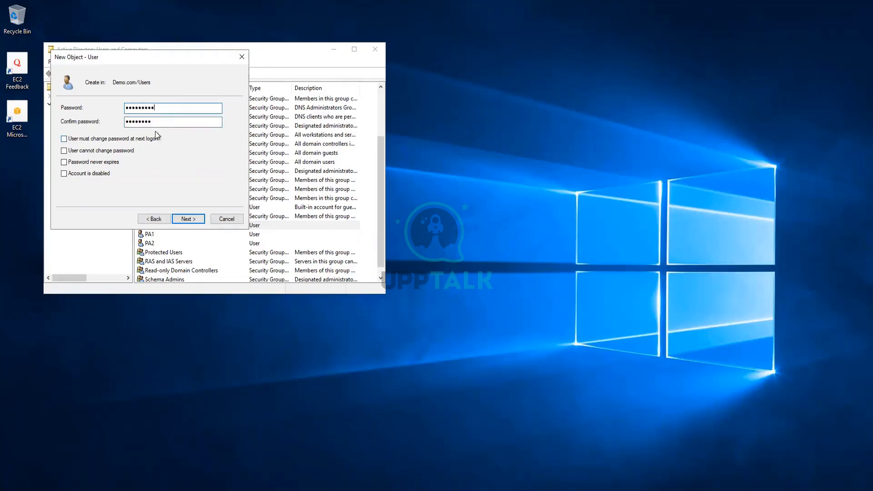
{"action": "left_click_drag", "start_coordinate": [158, 119], "coordinate": [119, 125]}
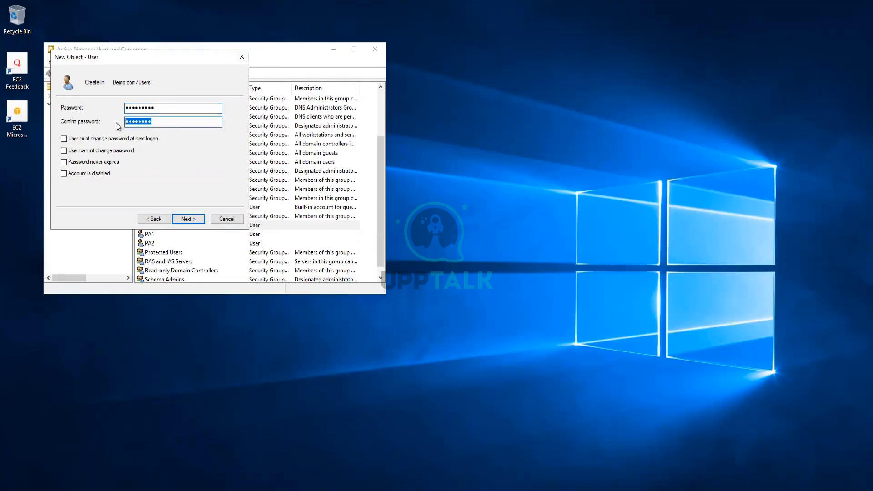
{"action": "type", "text": "*********"}
{"action": "left_click", "coordinate": [177, 217]}
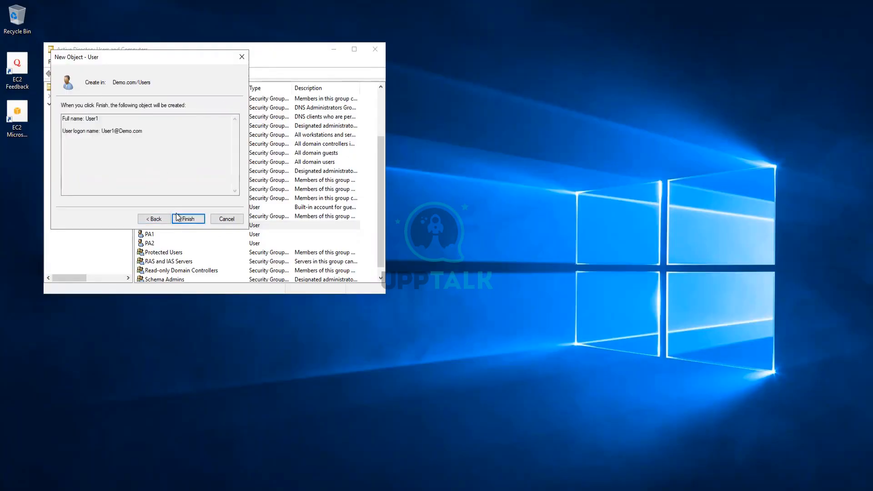
{"action": "left_click", "coordinate": [178, 218]}
Create user User2 with logon name User2 and a password, without forced change at next logon
{"action": "right_click", "coordinate": [79, 156]}
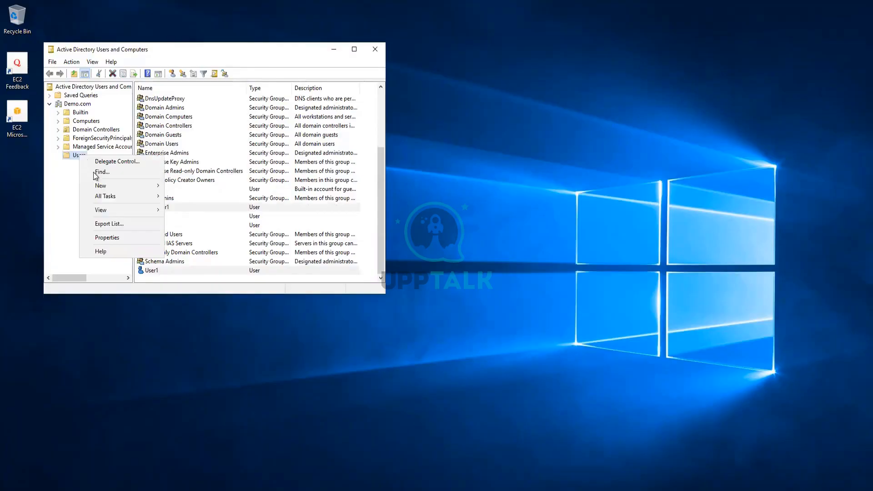
{"action": "mouse_move", "coordinate": [124, 185]}
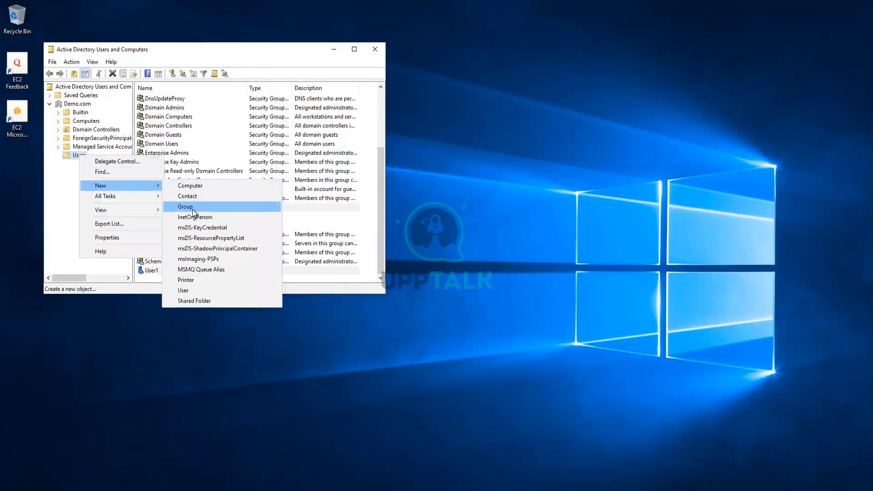
{"action": "left_click", "coordinate": [195, 290]}
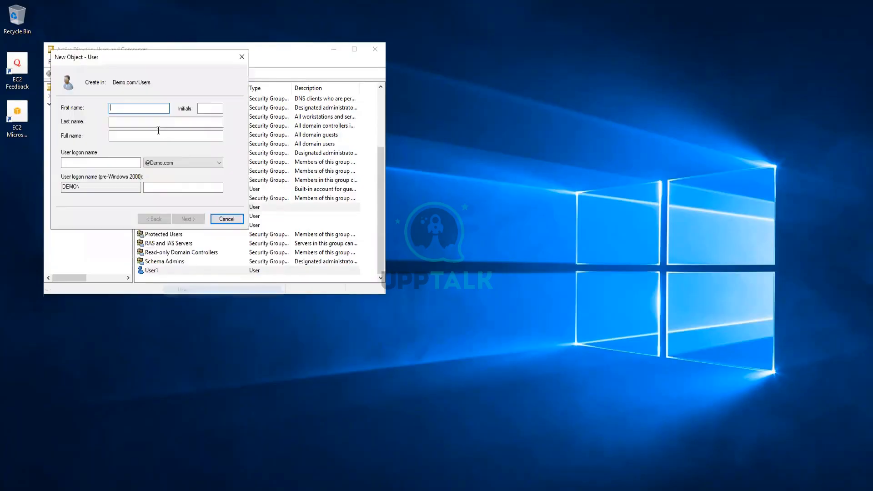
{"action": "type", "text": "User2"}
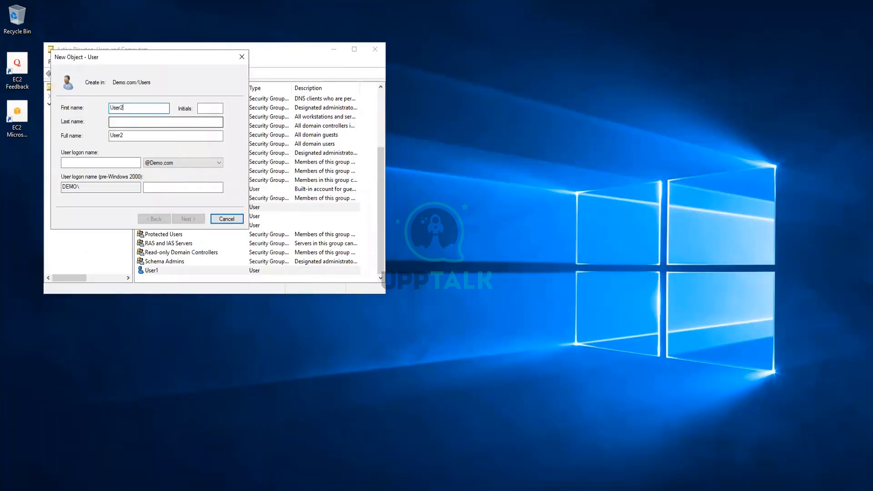
{"action": "key", "text": "ctrl+a"}
{"action": "key", "text": "ctrl+c"}
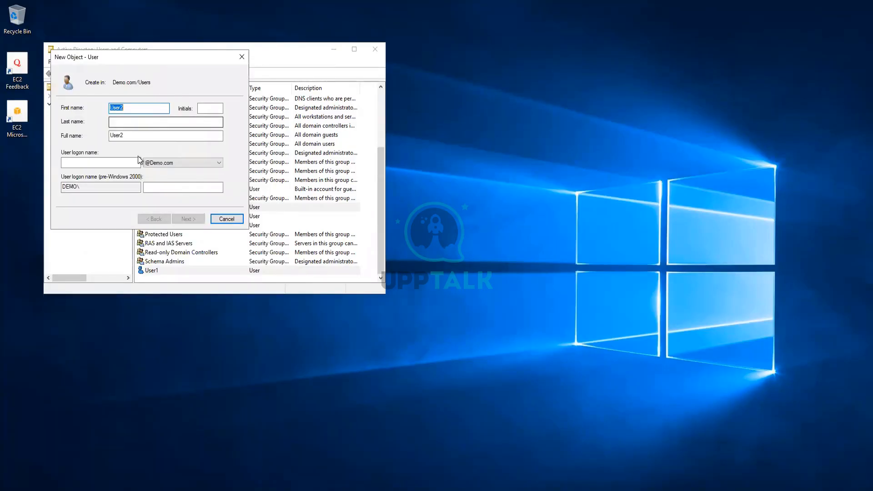
{"action": "left_click", "coordinate": [95, 161]}
{"action": "key", "text": "ctrl+v"}
{"action": "left_click", "coordinate": [188, 219]}
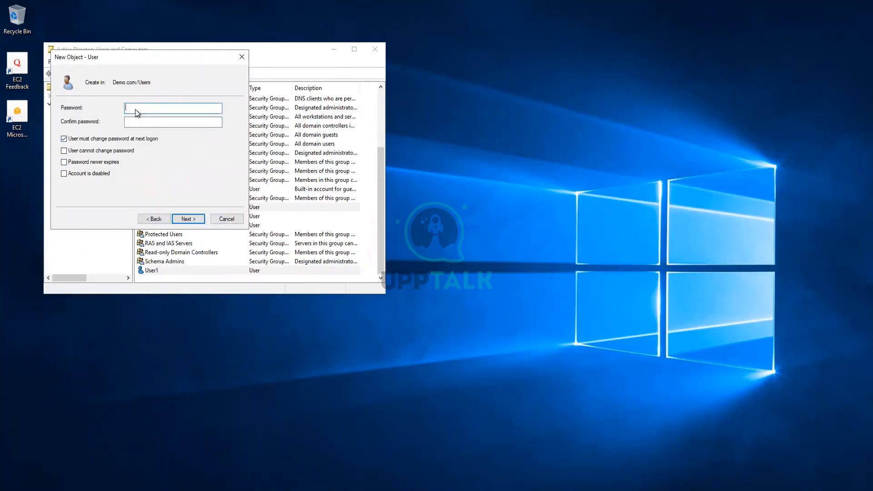
{"action": "type", "text": "•••••••"}
{"action": "key", "text": "Tab"}
{"action": "type", "text": "•••••••••"}
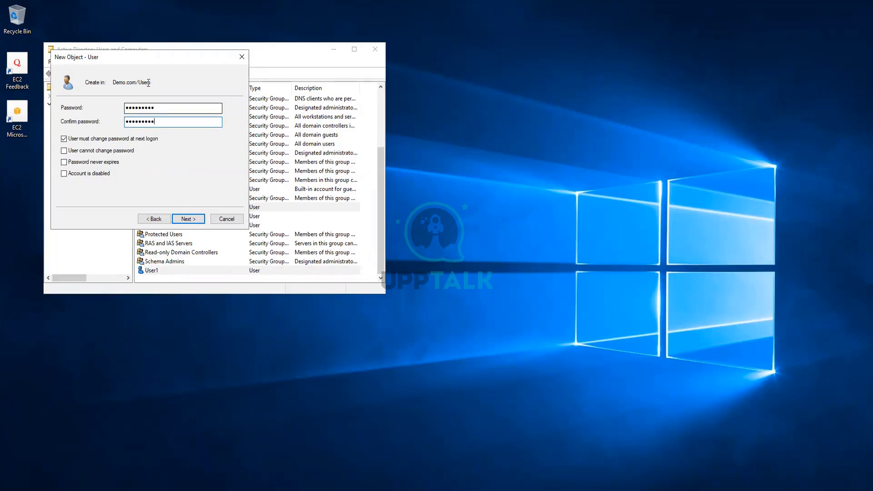
{"action": "left_click", "coordinate": [99, 140]}
{"action": "left_click", "coordinate": [203, 221]}
{"action": "left_click", "coordinate": [200, 224]}
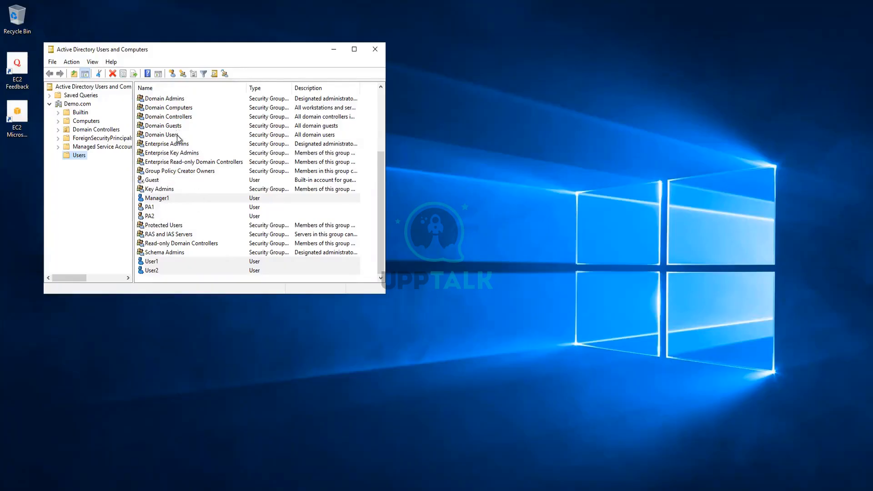
{"action": "scroll", "coordinate": [177, 137], "scroll_direction": "up", "scroll_amount": 2}
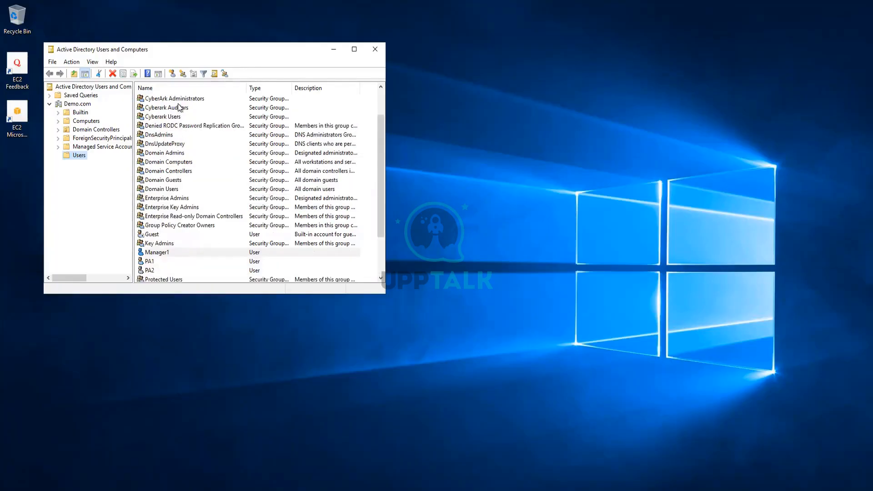
Add Manager1, User1 and User2 to the Cyberark Users group's members and apply
{"action": "double_click", "coordinate": [170, 117]}
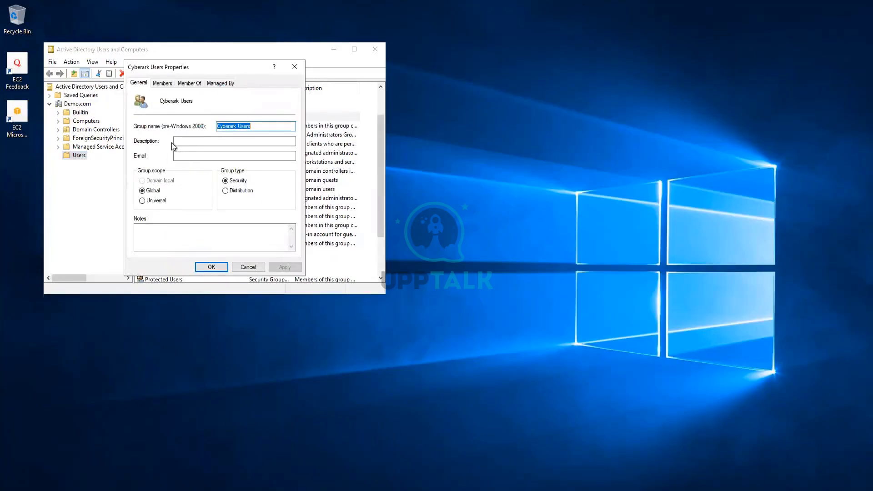
{"action": "left_click", "coordinate": [162, 83]}
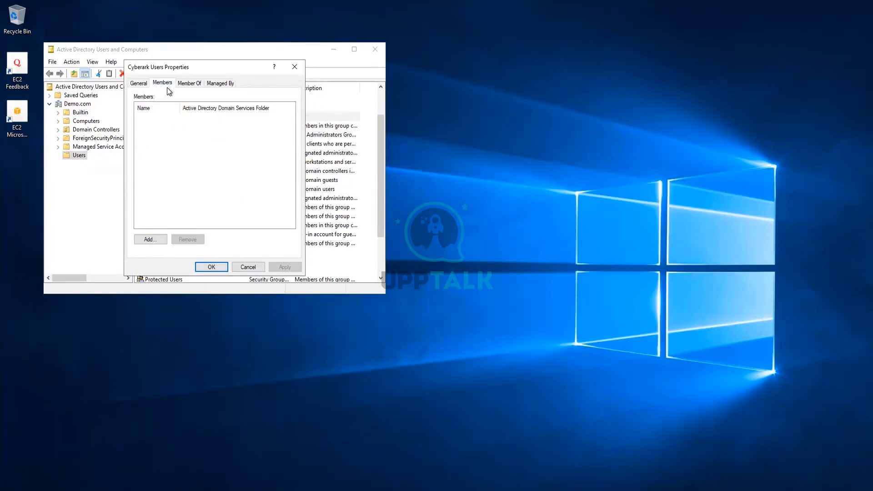
{"action": "left_click", "coordinate": [148, 238]}
{"action": "type", "text": "Manager1"}
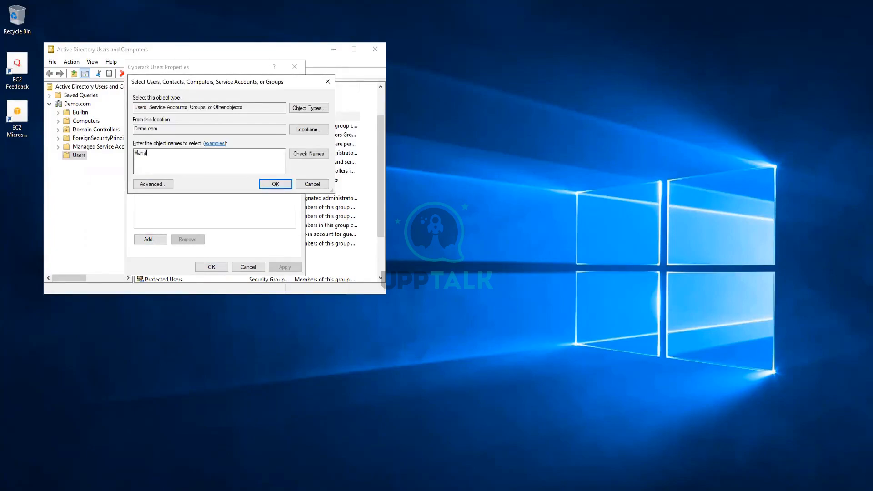
{"action": "left_click", "coordinate": [316, 153]}
{"action": "type", "text": "User1"}
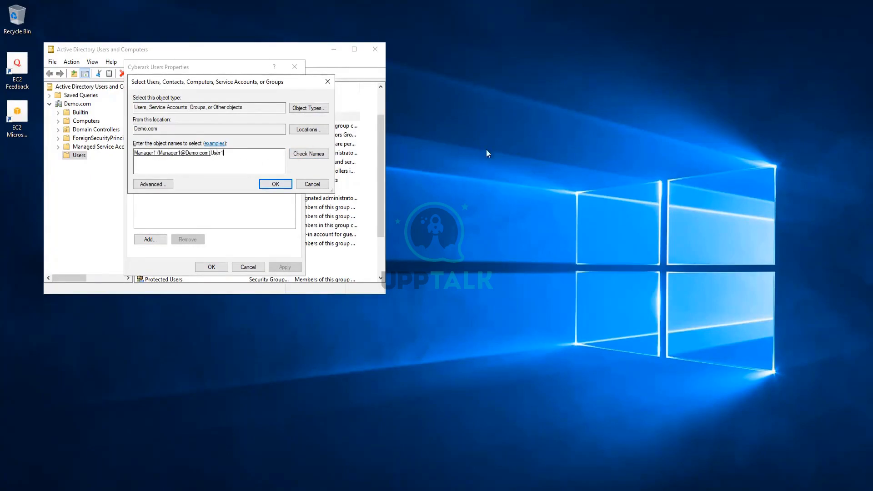
{"action": "left_click", "coordinate": [314, 156]}
{"action": "type", "text": "User2"}
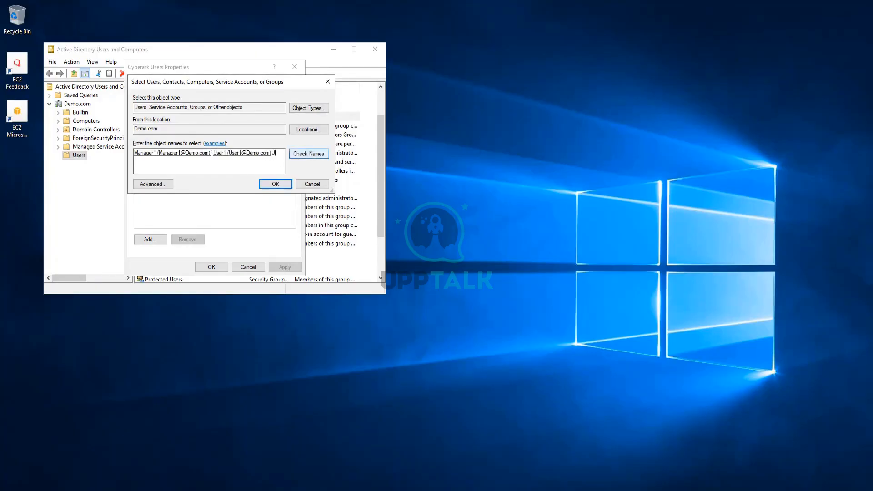
{"action": "left_click", "coordinate": [309, 152]}
{"action": "key", "text": "ctrl+a"}
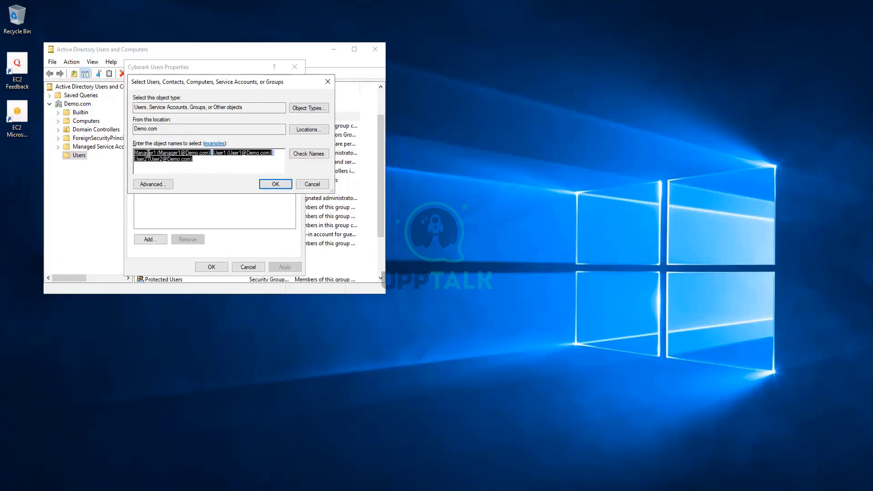
{"action": "left_click", "coordinate": [213, 165]}
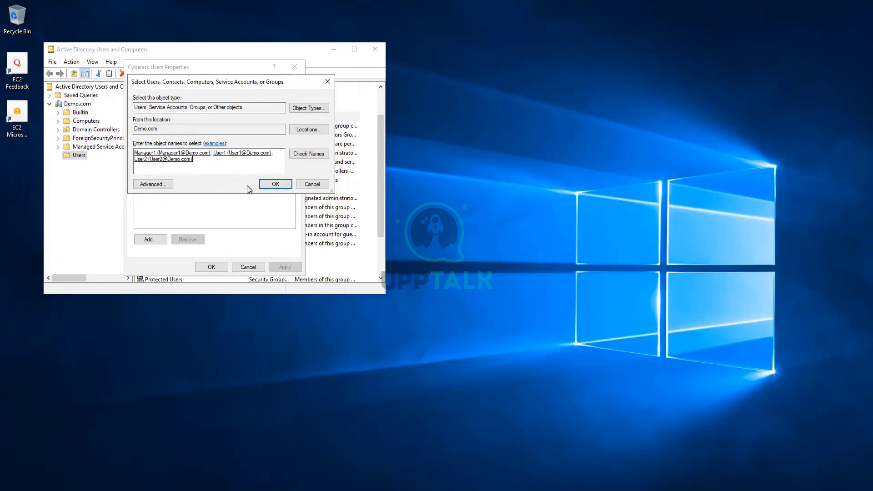
{"action": "left_click", "coordinate": [273, 184]}
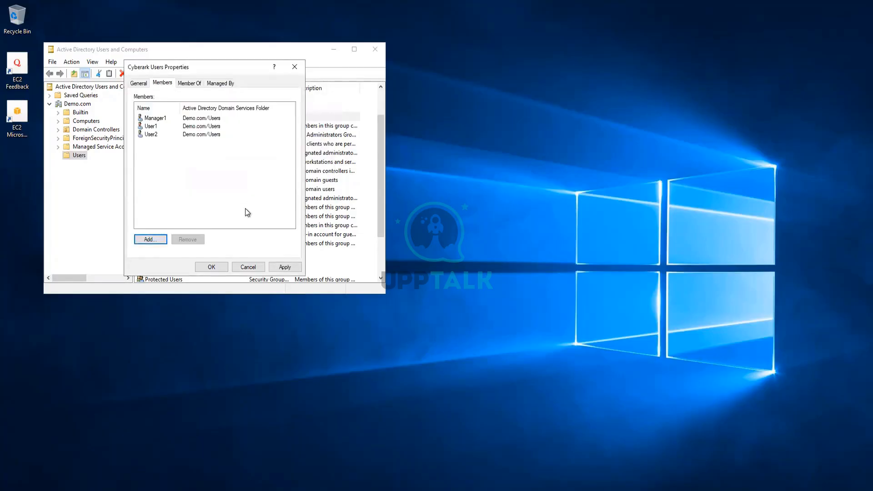
{"action": "left_click", "coordinate": [285, 267]}
{"action": "left_click", "coordinate": [211, 267]}
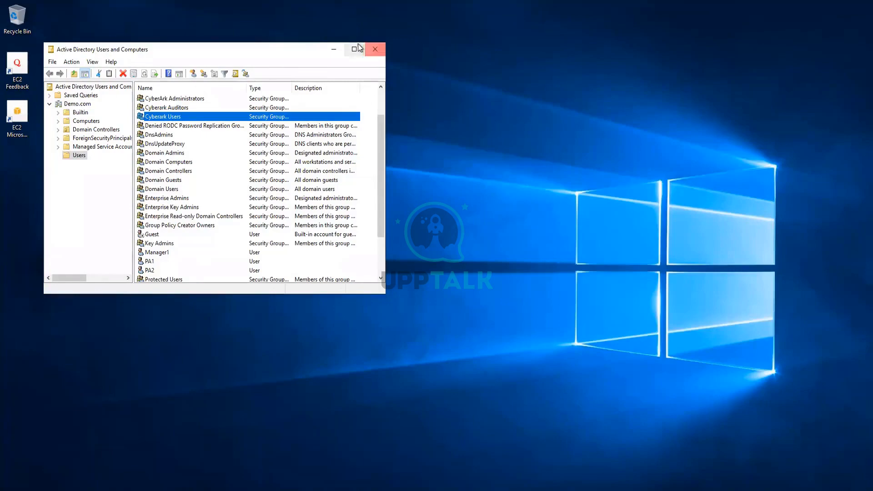
Leave the RDP full screen, review the Manager1 requirement in Notepad, and minimize the notes
{"action": "mouse_move", "coordinate": [600, 5]}
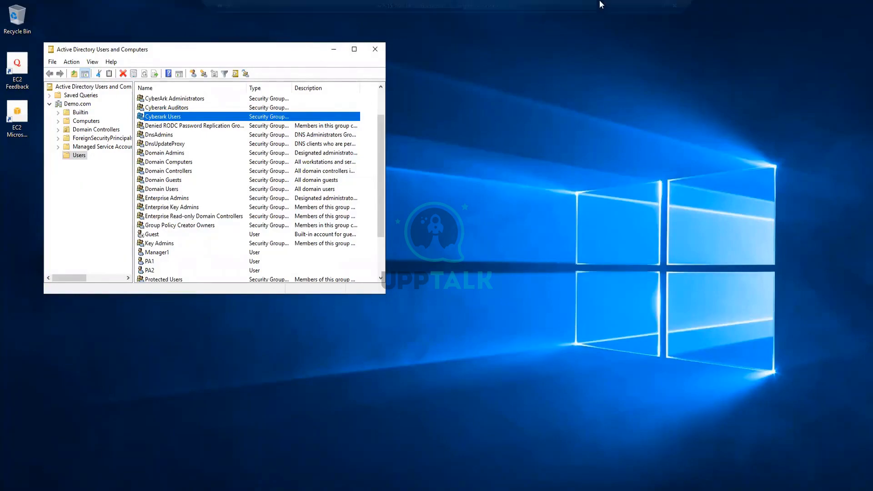
{"action": "left_click", "coordinate": [651, 7]}
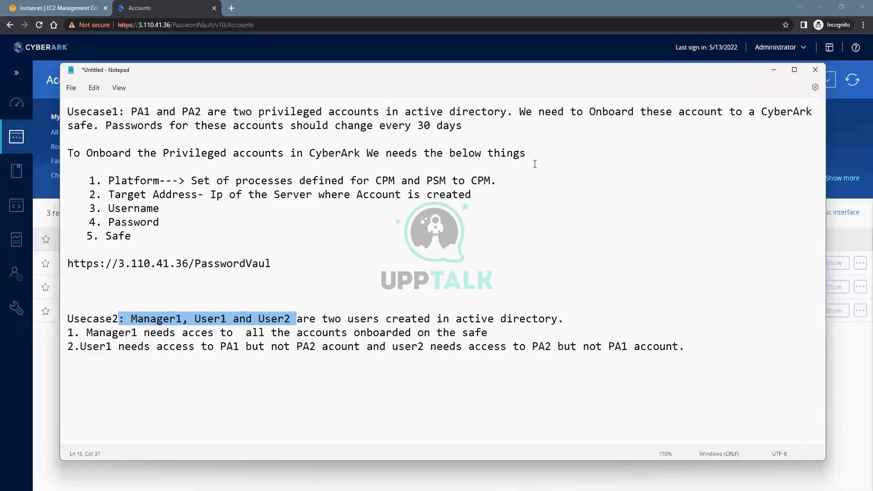
{"action": "left_click", "coordinate": [214, 320]}
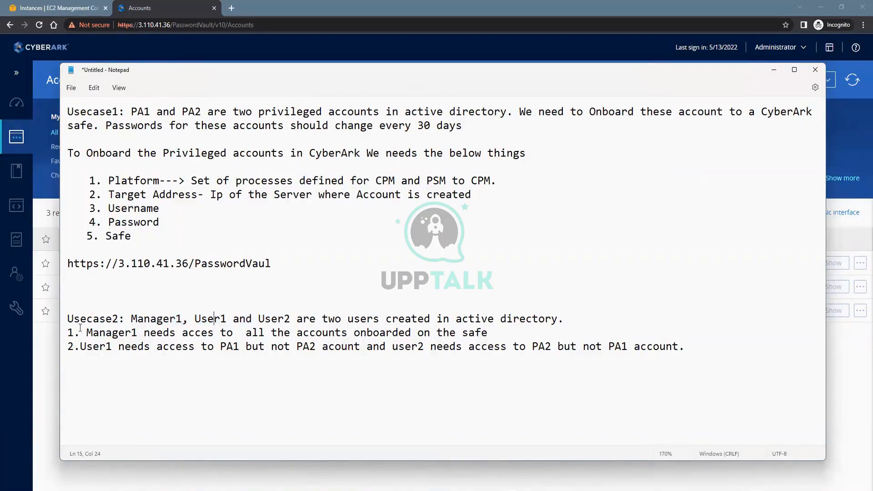
{"action": "left_click_drag", "start_coordinate": [67, 334], "coordinate": [508, 329]}
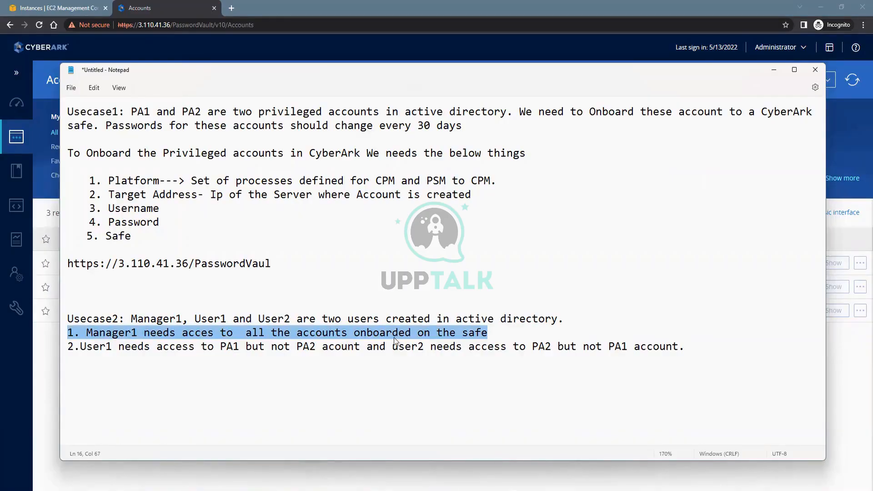
{"action": "left_click", "coordinate": [773, 70]}
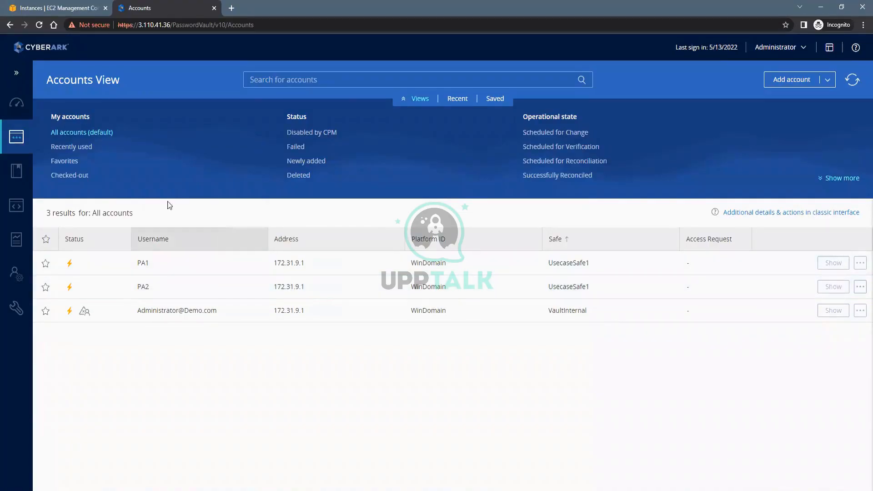
Open UsecaseSafe1's members from Policies > Access Control (Safes) and start adding a member
{"action": "left_click", "coordinate": [18, 174]}
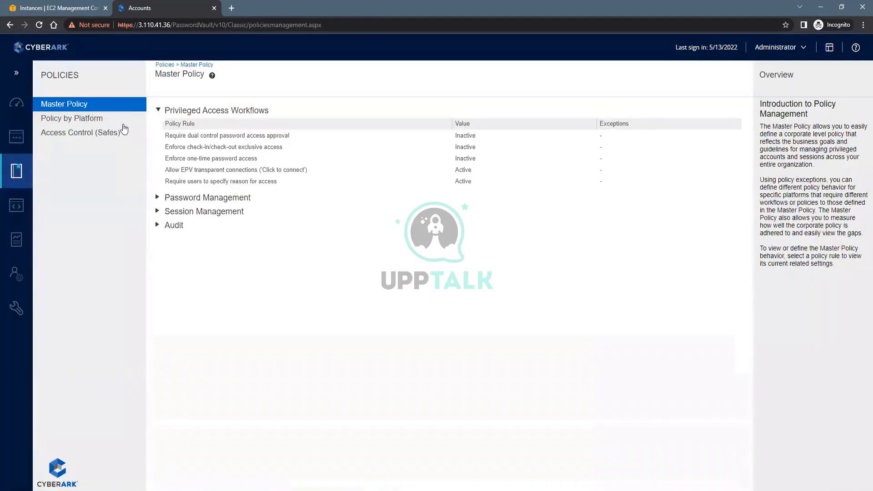
{"action": "left_click", "coordinate": [87, 137]}
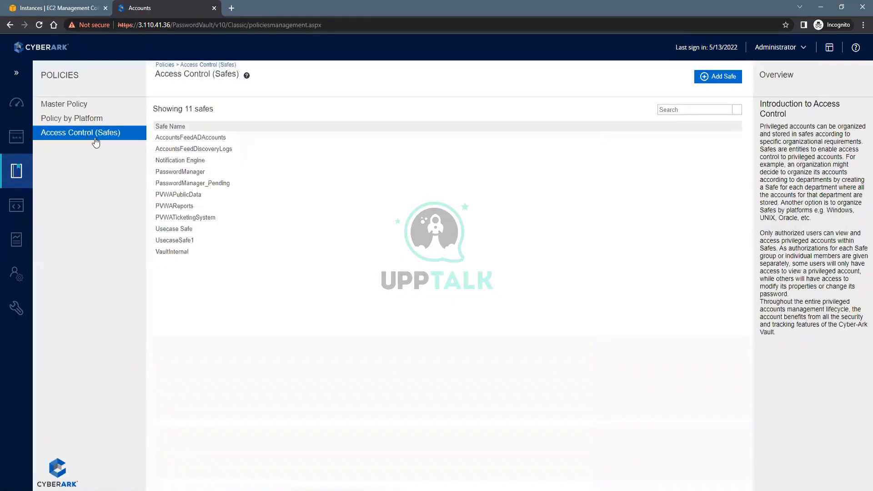
{"action": "left_click", "coordinate": [172, 239]}
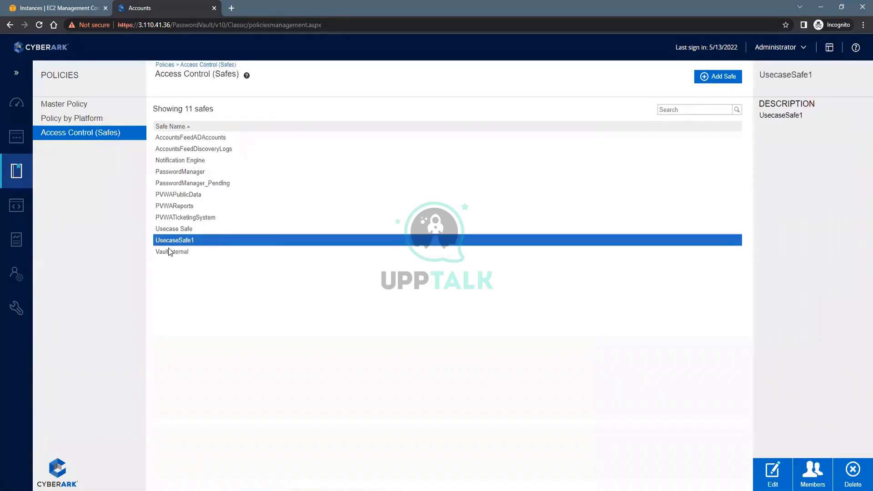
{"action": "left_click", "coordinate": [817, 484]}
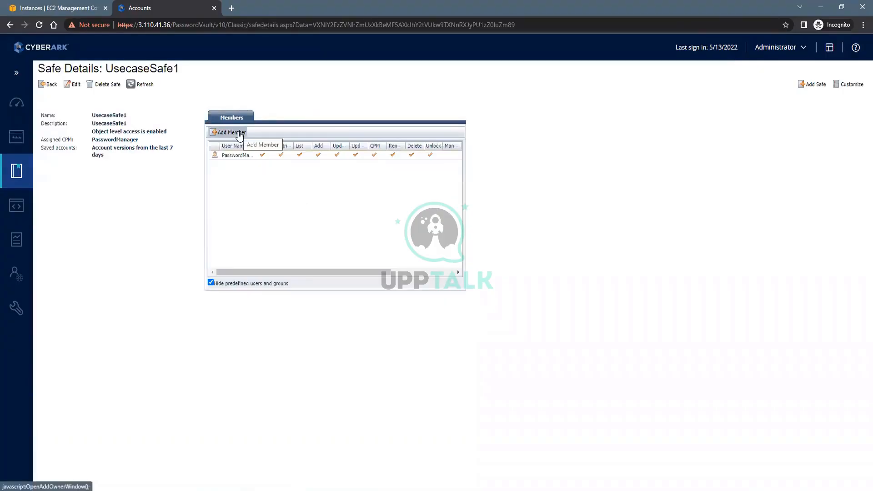
{"action": "left_click", "coordinate": [232, 133]}
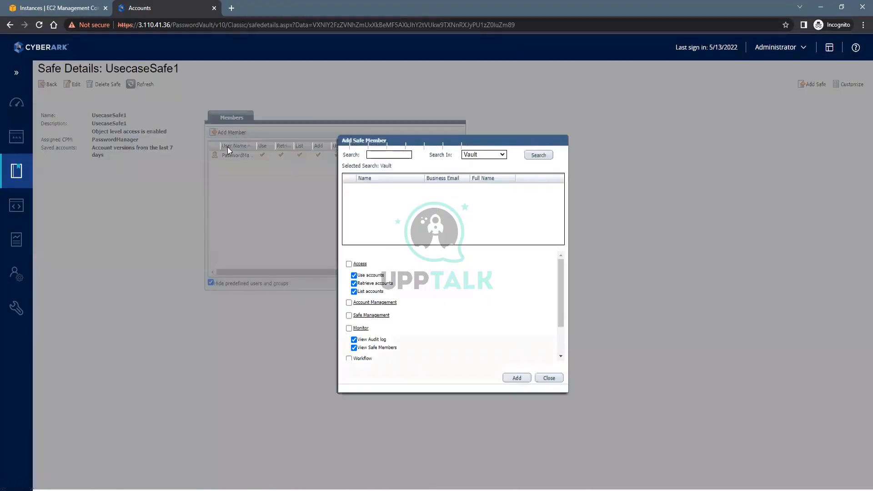
Search the Demo.com domain for Manager1 and select it from the results
{"action": "left_click", "coordinate": [391, 156]}
{"action": "type", "text": "Manager1"}
{"action": "left_click", "coordinate": [504, 157]}
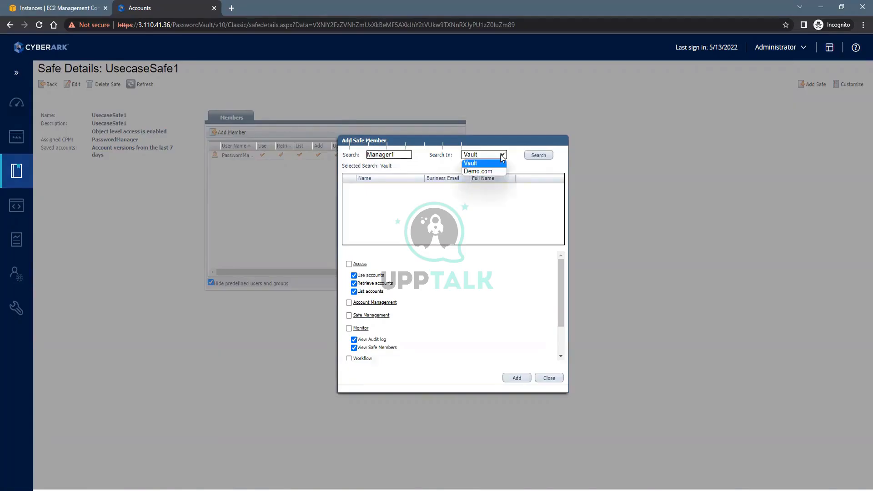
{"action": "left_click", "coordinate": [477, 171]}
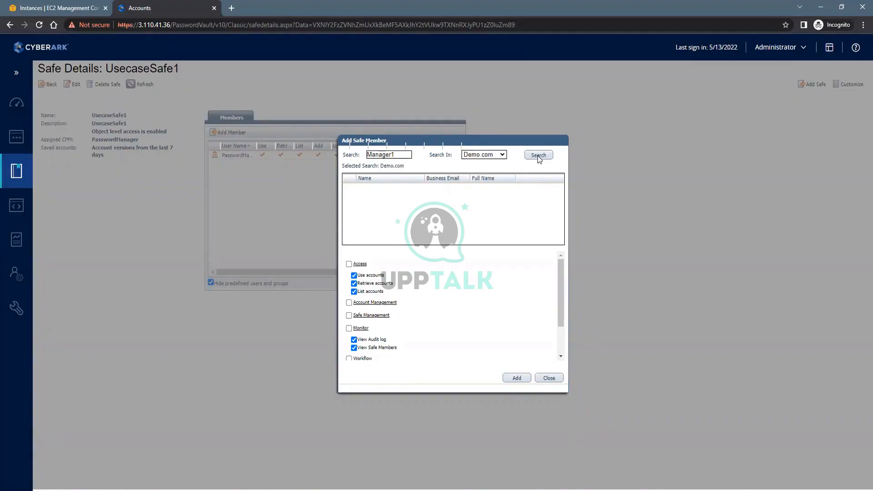
{"action": "left_click", "coordinate": [538, 155]}
{"action": "left_click", "coordinate": [377, 189]}
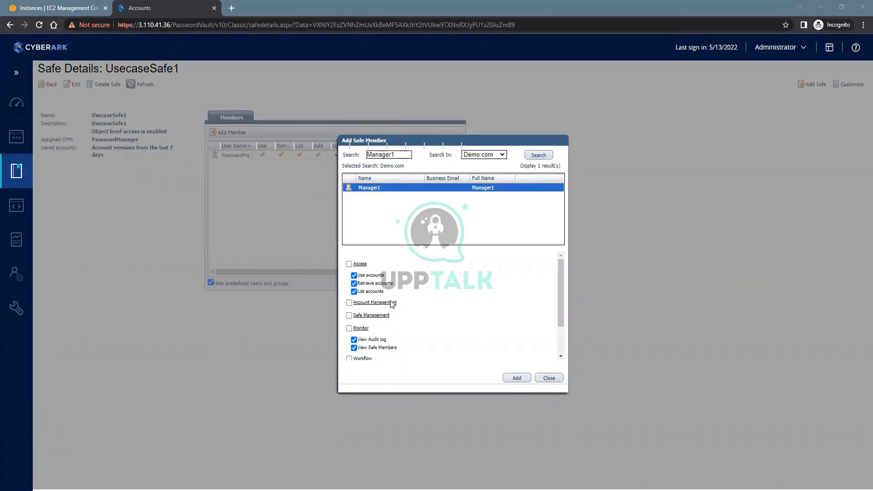
Add Manager1 with Access permissions, without View Audit log or View Safe Members rights
{"action": "scroll", "coordinate": [390, 337], "scroll_direction": "down", "scroll_amount": 2}
{"action": "left_click", "coordinate": [372, 298]}
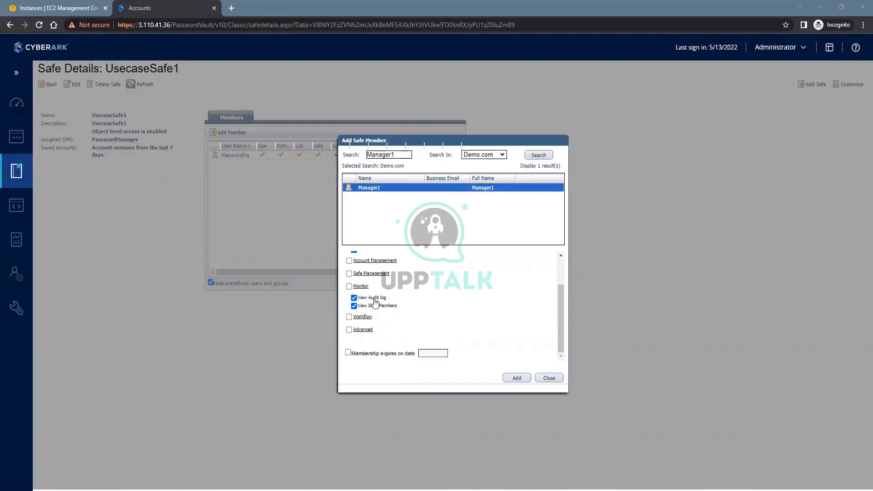
{"action": "left_click", "coordinate": [372, 306]}
{"action": "scroll", "coordinate": [428, 316], "scroll_direction": "up", "scroll_amount": 2}
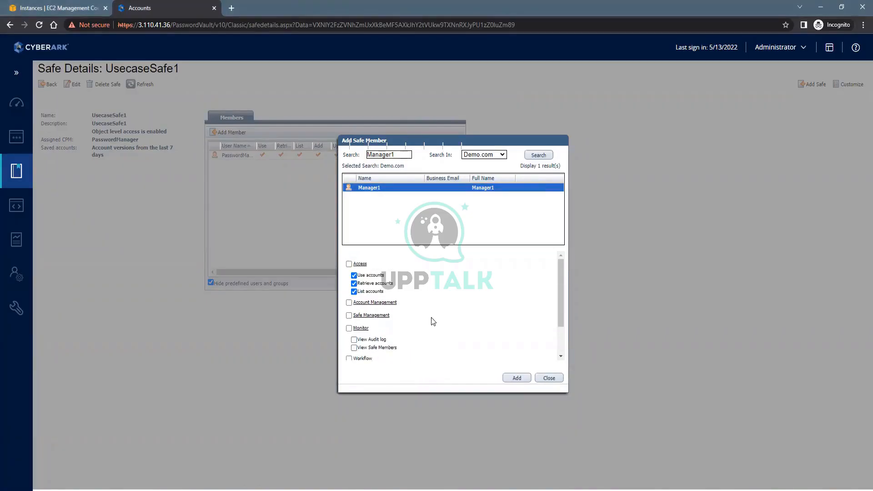
{"action": "left_click", "coordinate": [349, 265]}
{"action": "left_click", "coordinate": [515, 379]}
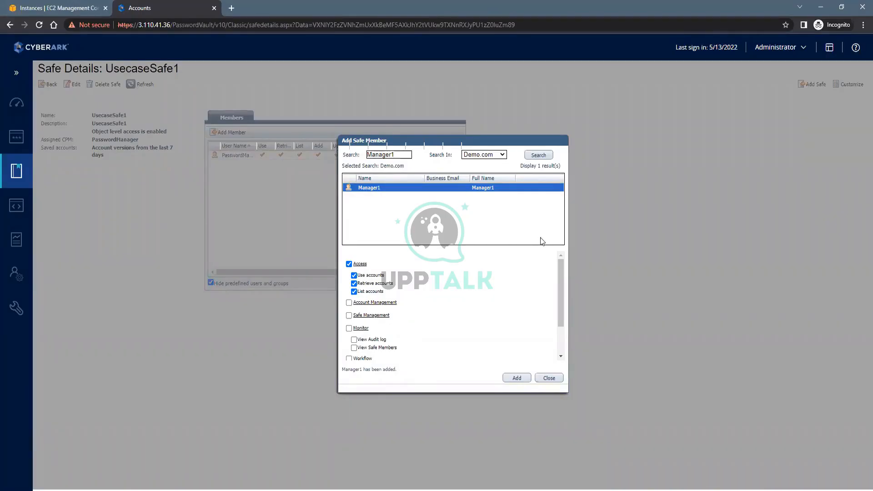
{"action": "left_click", "coordinate": [554, 379]}
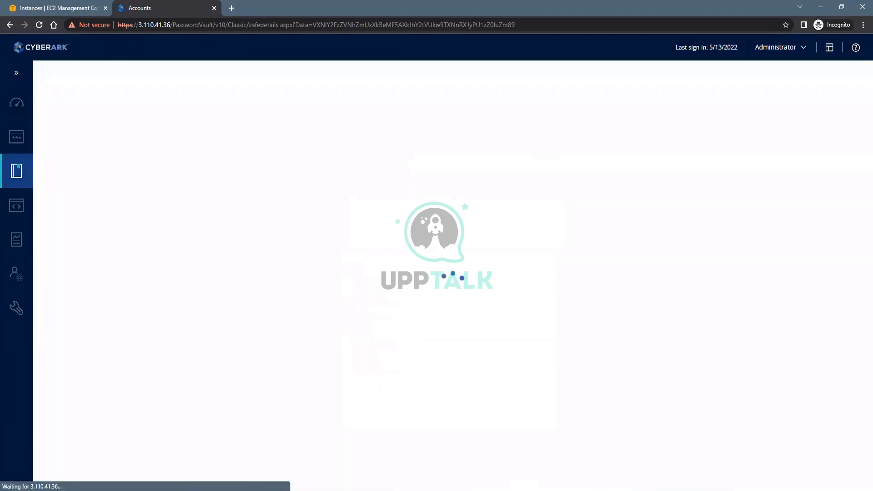
{"action": "left_click", "coordinate": [506, 490]}
{"action": "left_click", "coordinate": [202, 382]}
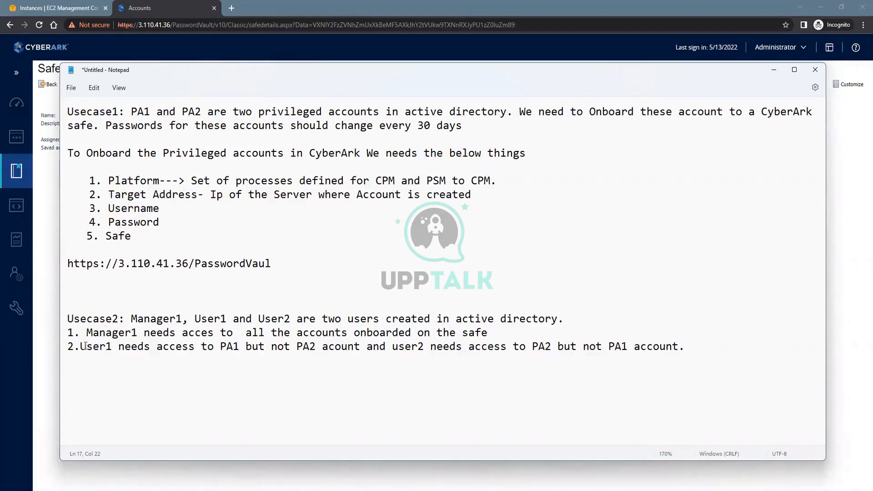
Review the rules that User1 needs only PA1 and User2 only PA2, then return to PVWA
{"action": "left_click_drag", "start_coordinate": [90, 346], "coordinate": [317, 346]}
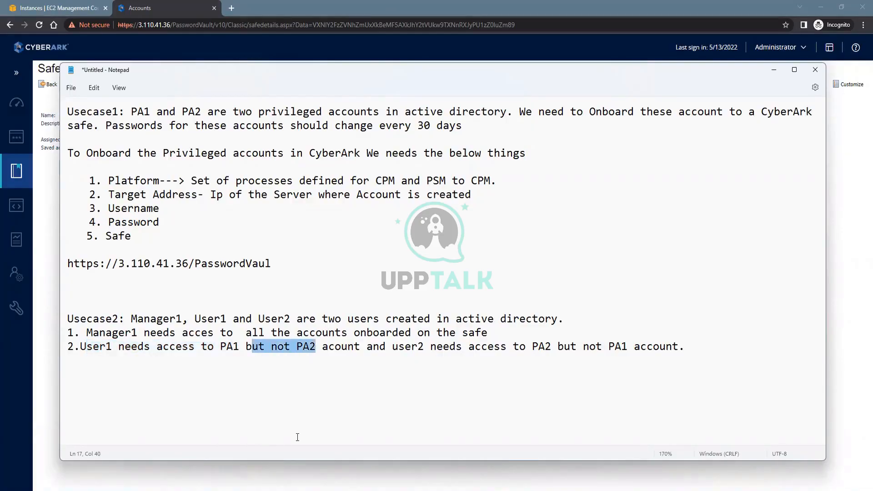
{"action": "left_click_drag", "start_coordinate": [393, 347], "coordinate": [682, 348]}
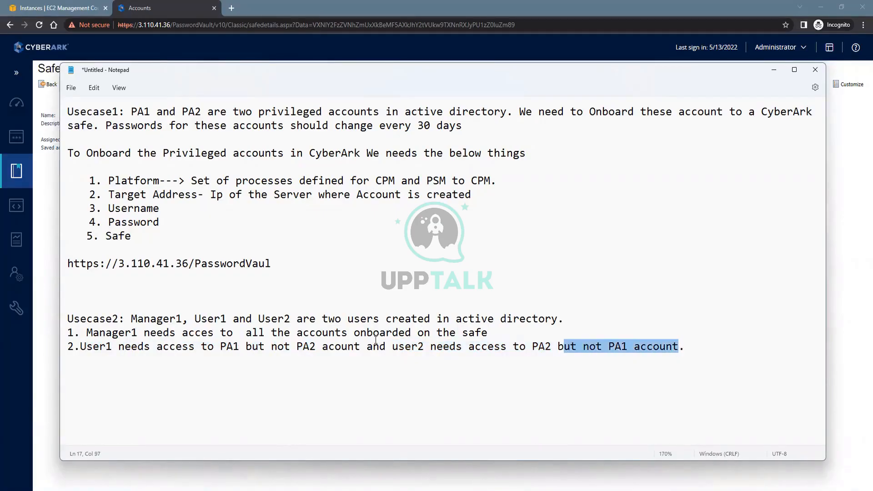
{"action": "left_click_drag", "start_coordinate": [487, 333], "coordinate": [442, 333]}
{"action": "left_click_drag", "start_coordinate": [388, 322], "coordinate": [70, 335]}
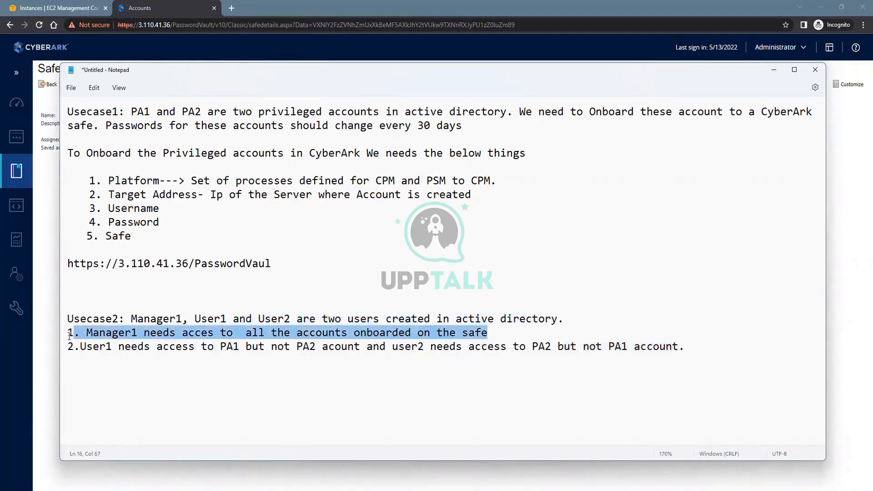
{"action": "left_click_drag", "start_coordinate": [70, 335], "coordinate": [68, 337]}
{"action": "left_click_drag", "start_coordinate": [81, 347], "coordinate": [253, 357]}
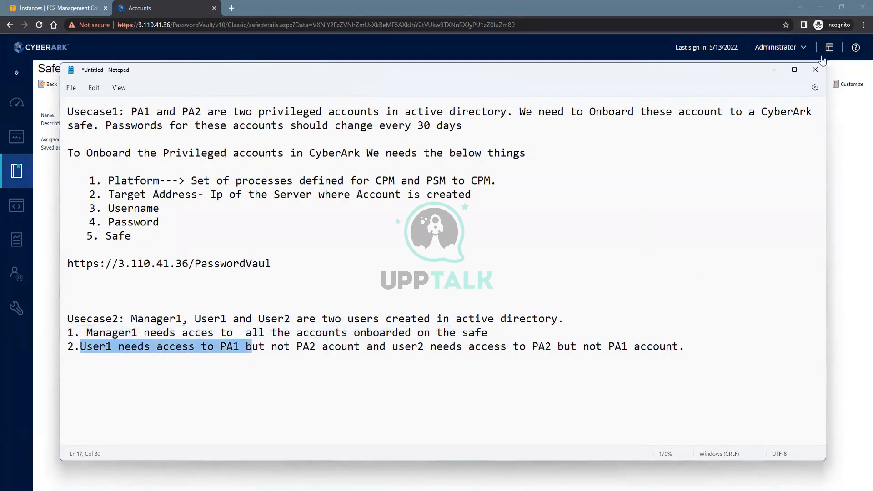
{"action": "left_click", "coordinate": [795, 59]}
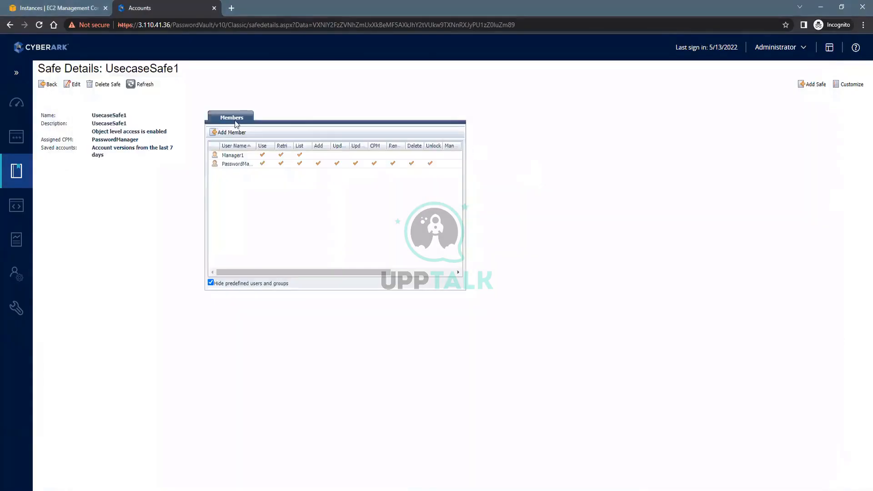
Highlight that object level access is enabled on UsecaseSafe1, then begin adding another safe member
{"action": "left_click_drag", "start_coordinate": [101, 132], "coordinate": [179, 137]}
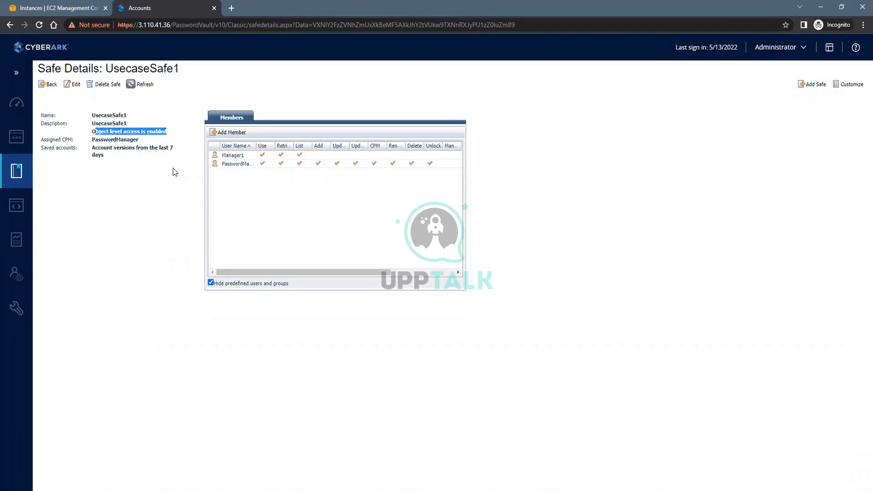
{"action": "left_click", "coordinate": [227, 133]}
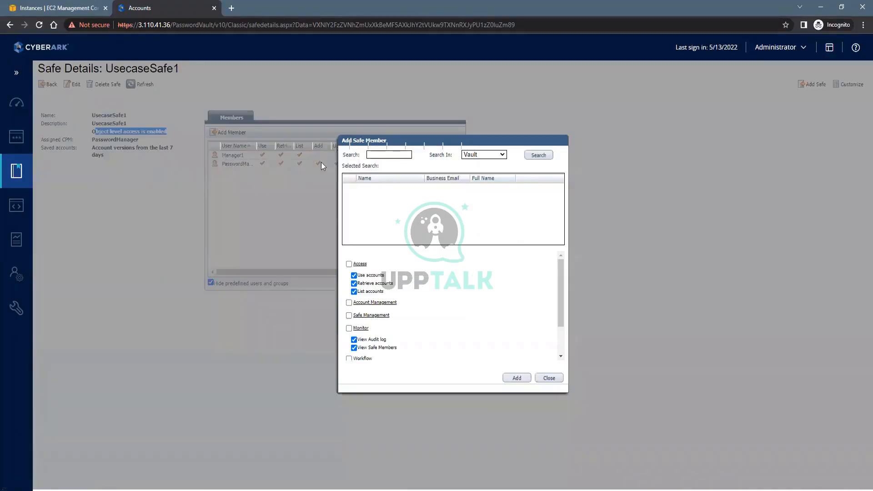
Search the Demo.com domain for User1, clear every default permission, and select User1
{"action": "left_click", "coordinate": [374, 155]}
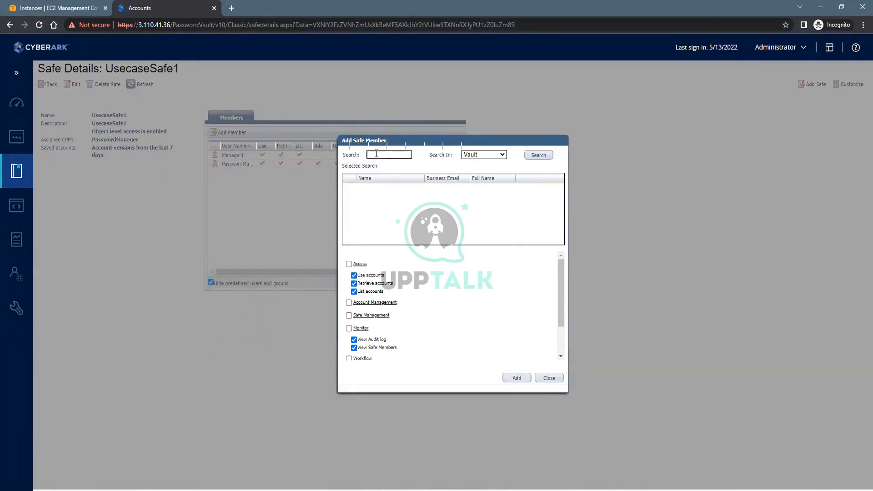
{"action": "type", "text": "User1"}
{"action": "left_click", "coordinate": [496, 154]}
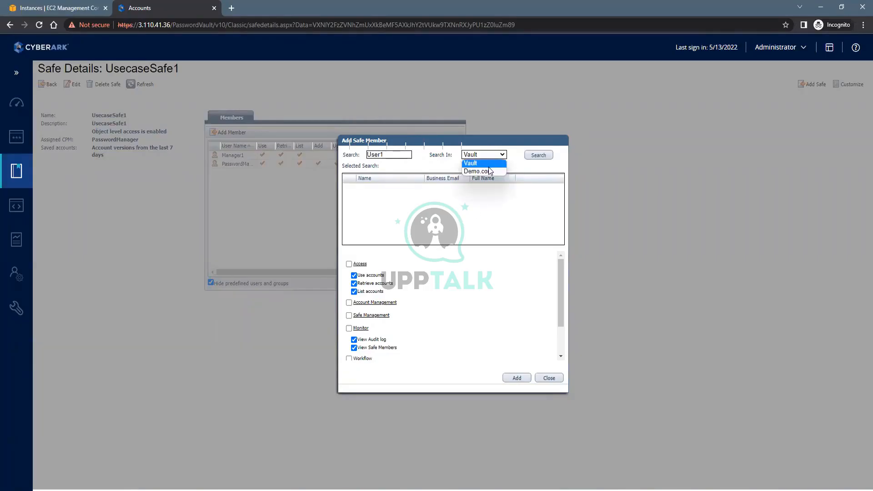
{"action": "left_click", "coordinate": [478, 171]}
{"action": "left_click", "coordinate": [539, 155]}
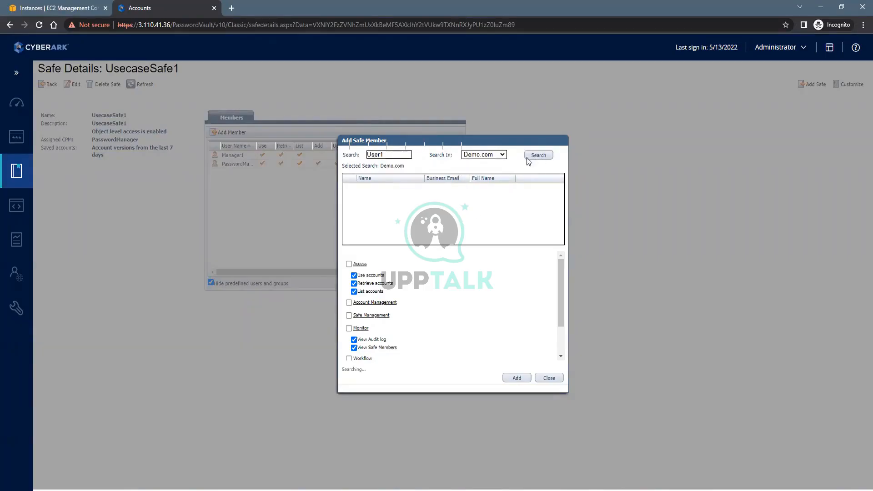
{"action": "left_click", "coordinate": [353, 276]}
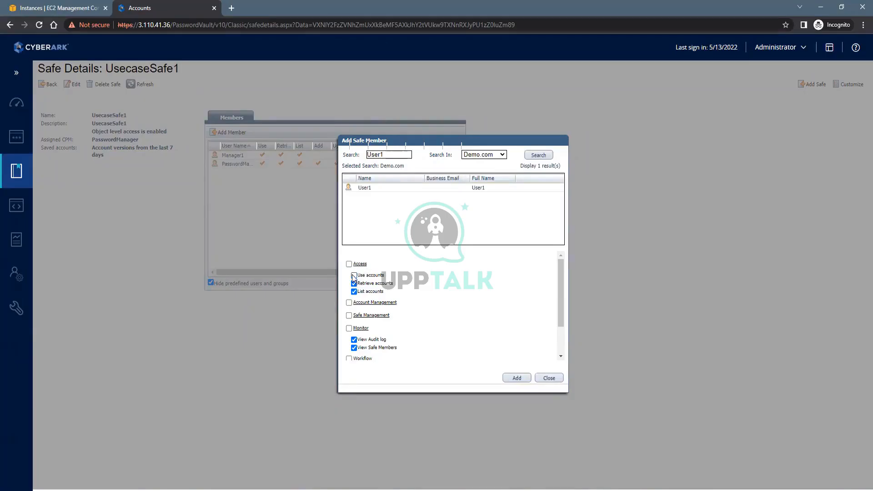
{"action": "left_click", "coordinate": [354, 283]}
{"action": "left_click", "coordinate": [354, 292]}
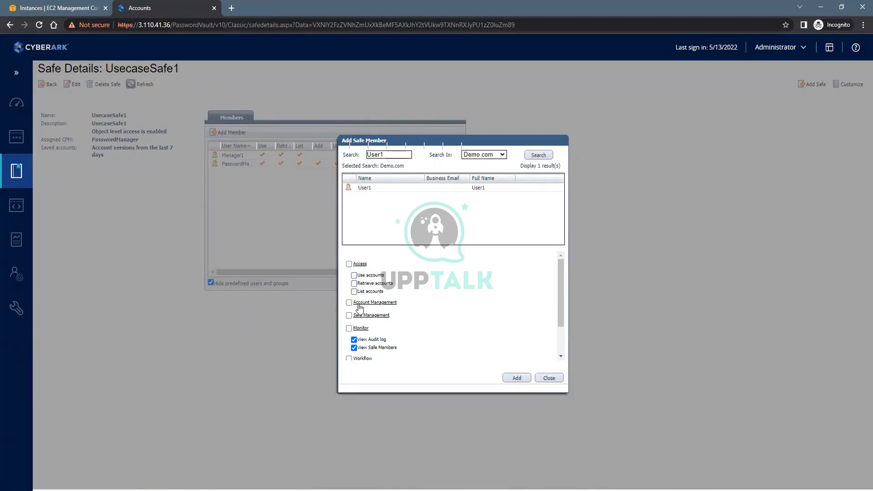
{"action": "left_click", "coordinate": [354, 339]}
{"action": "left_click", "coordinate": [353, 348]}
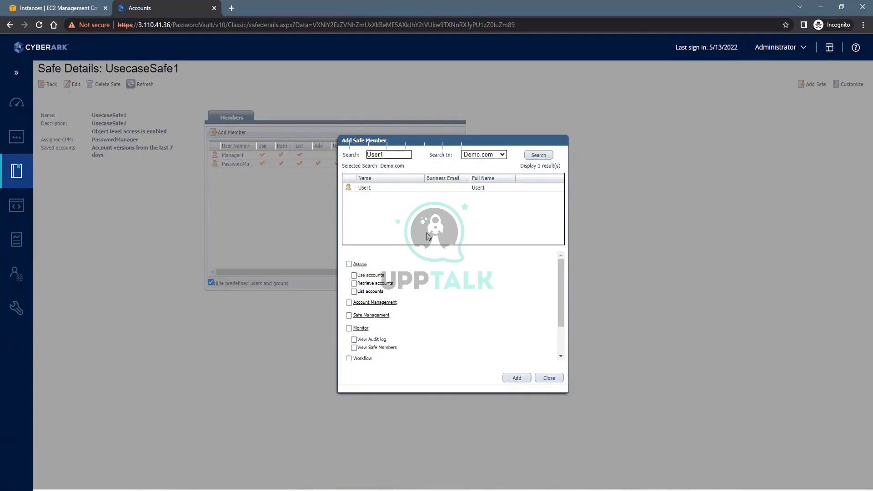
{"action": "left_click", "coordinate": [372, 189]}
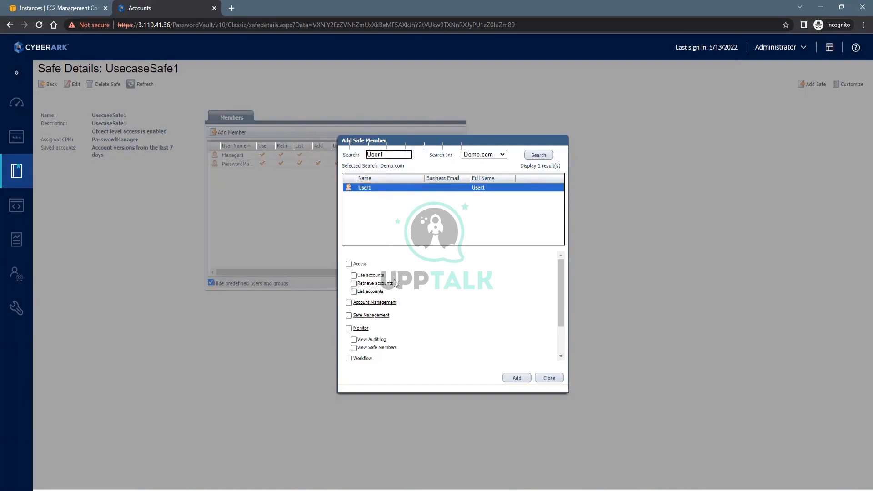
Add User1 to UsecaseSafe1 with no permissions and highlight the confirmation
{"action": "scroll", "coordinate": [394, 279], "scroll_direction": "down", "scroll_amount": 2}
{"action": "scroll", "coordinate": [394, 290], "scroll_direction": "up", "scroll_amount": 2}
{"action": "scroll", "coordinate": [398, 274], "scroll_direction": "down", "scroll_amount": 2}
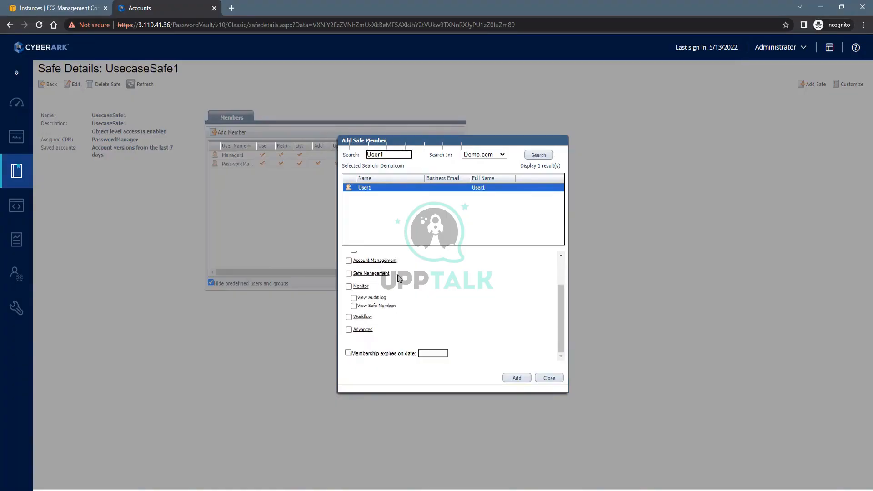
{"action": "scroll", "coordinate": [400, 291], "scroll_direction": "up", "scroll_amount": 2}
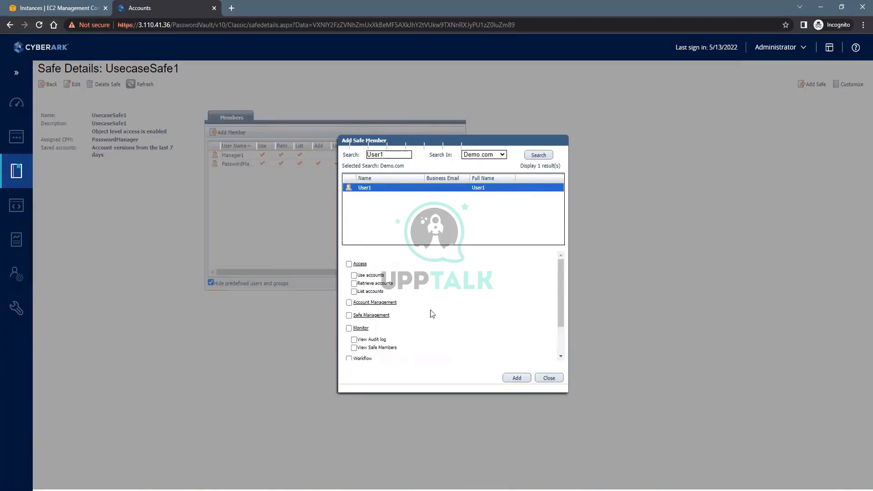
{"action": "left_click", "coordinate": [514, 377]}
{"action": "left_click_drag", "start_coordinate": [394, 370], "coordinate": [345, 369]}
Search for User2, add it without permissions, and close the Add Safe Member dialog
{"action": "left_click", "coordinate": [392, 158]}
{"action": "key", "text": "BackSpace"}
{"action": "type", "text": "2"}
{"action": "left_click", "coordinate": [538, 155]}
{"action": "left_click", "coordinate": [517, 378]}
{"action": "scroll", "coordinate": [507, 281], "scroll_direction": "down", "scroll_amount": 3}
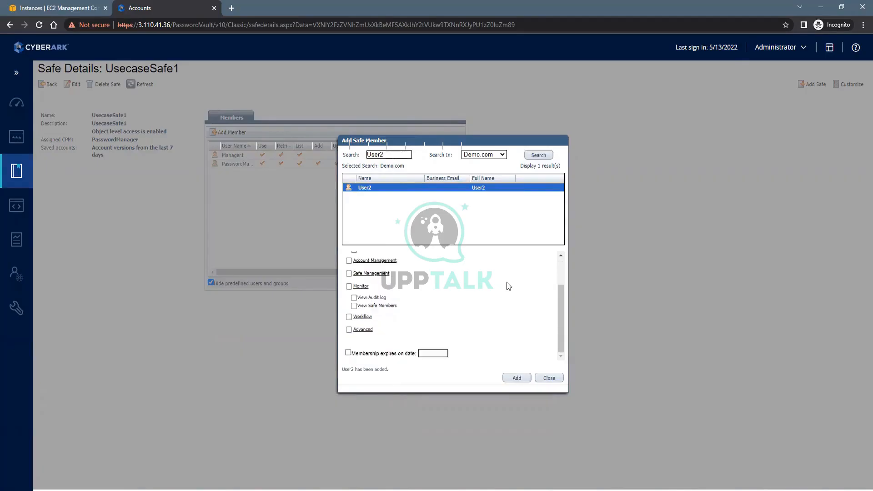
{"action": "scroll", "coordinate": [506, 282], "scroll_direction": "up", "scroll_amount": 3}
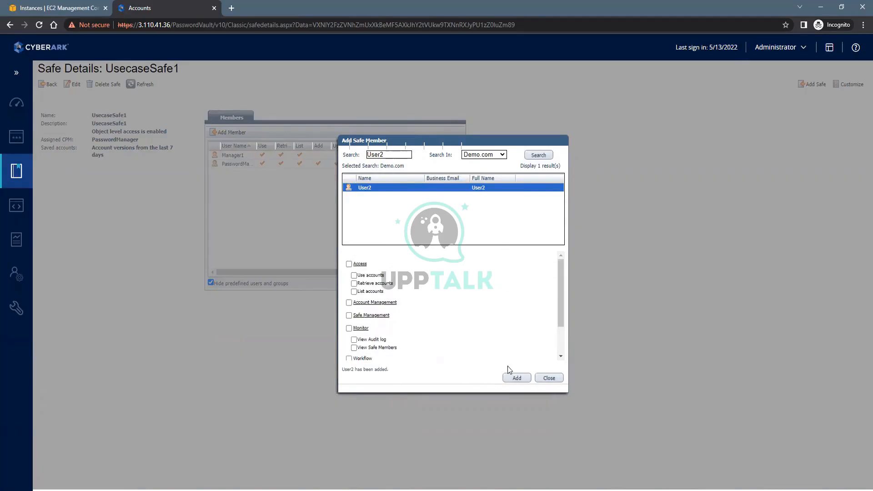
{"action": "left_click", "coordinate": [554, 379]}
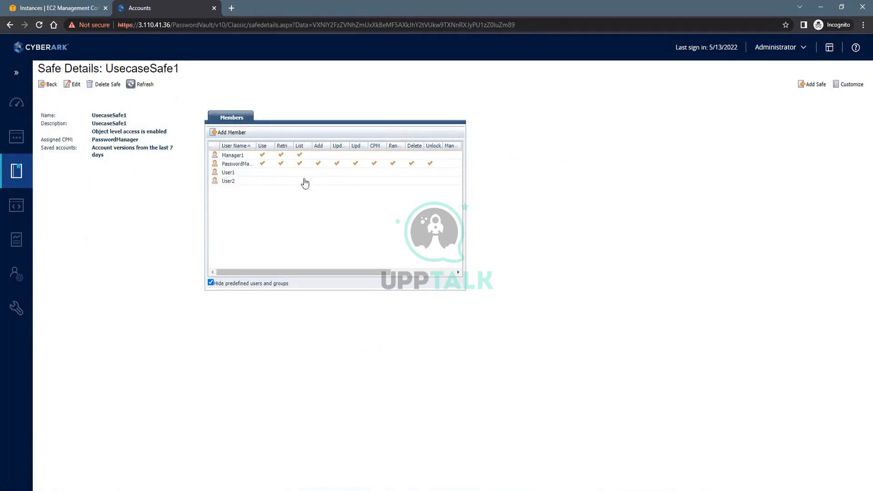
From Accounts, open PA1 in the classic details page and show its permissions
{"action": "left_click", "coordinate": [13, 131]}
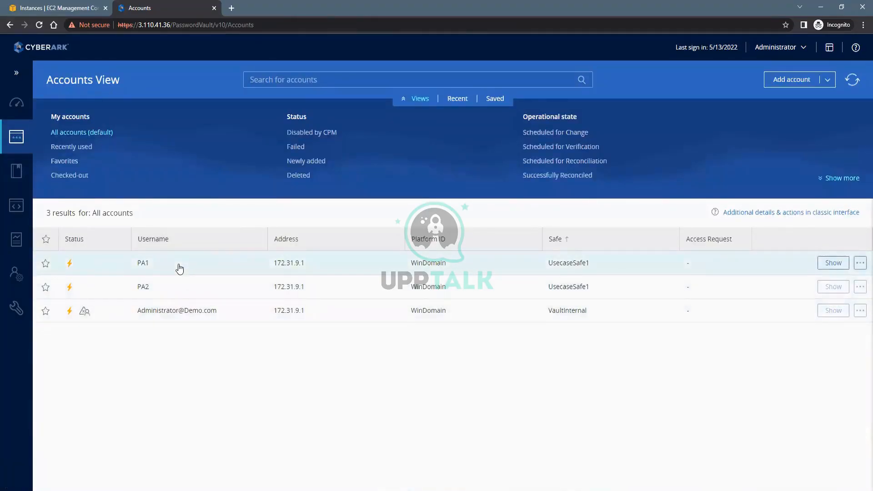
{"action": "left_click", "coordinate": [142, 269]}
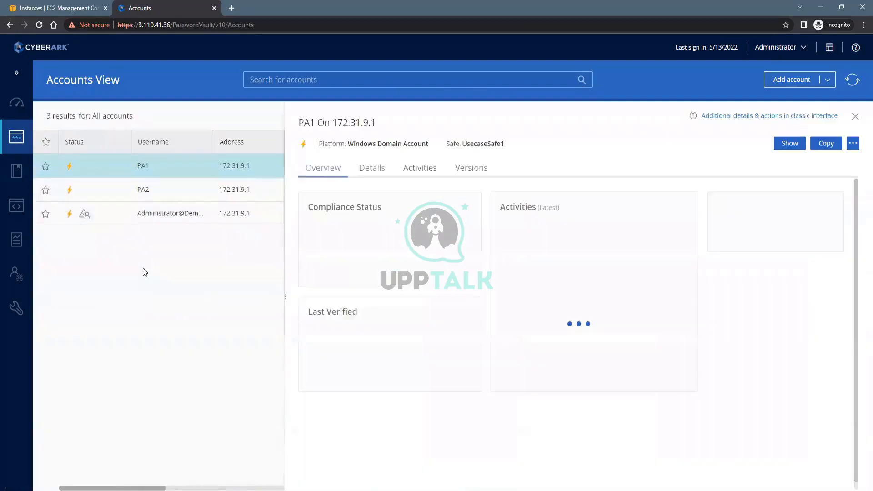
{"action": "left_click", "coordinate": [718, 114]}
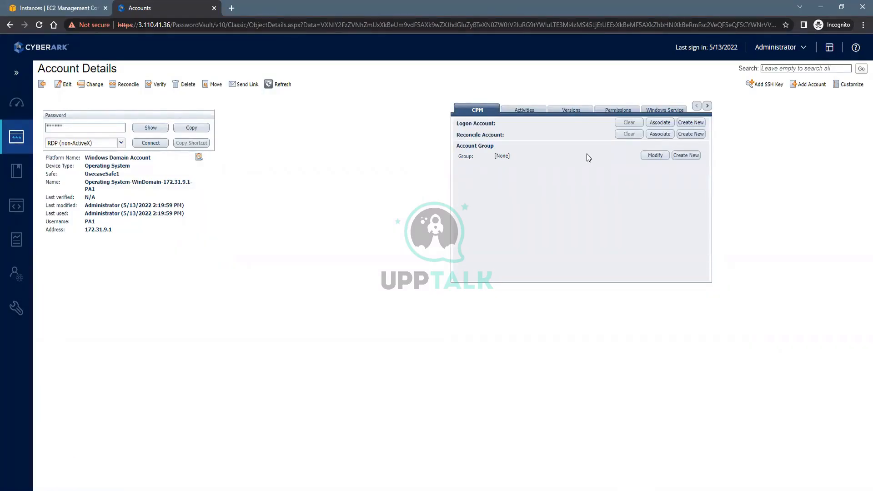
{"action": "left_click", "coordinate": [613, 111]}
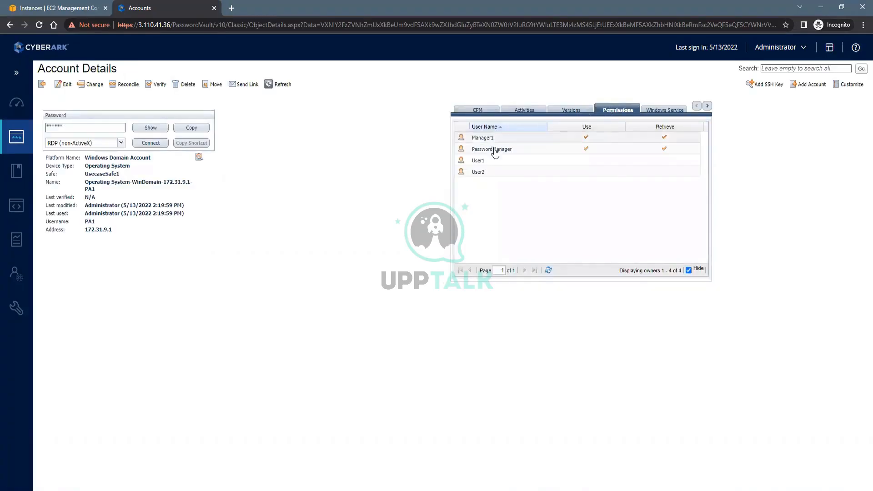
Highlight UsecaseSafe1 and the notes' requirement that User1 needs PA1
{"action": "left_click_drag", "start_coordinate": [121, 174], "coordinate": [80, 175]}
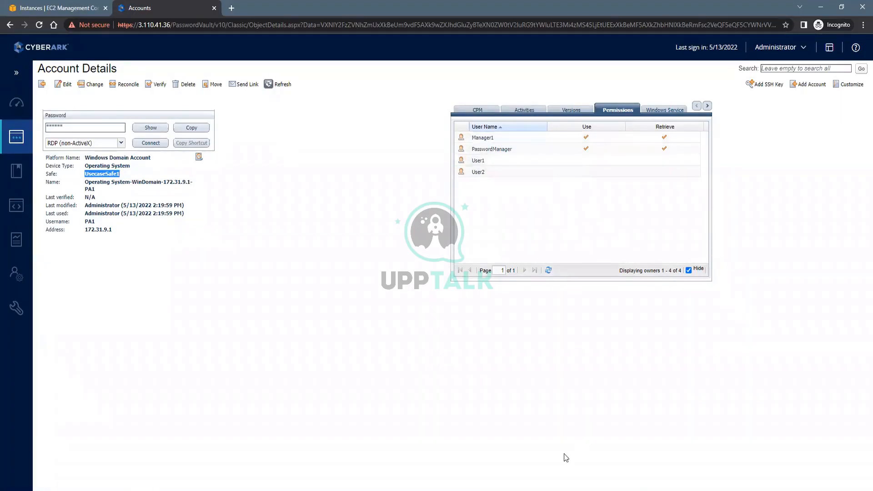
{"action": "left_click", "coordinate": [500, 490]}
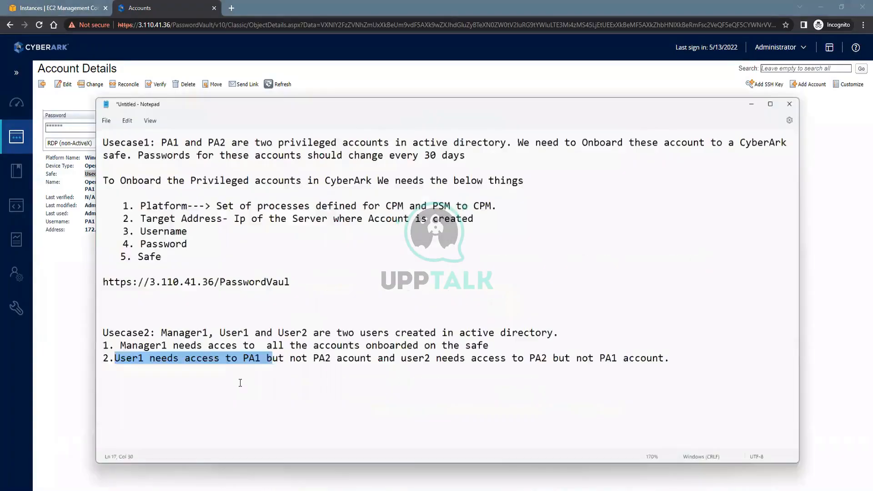
{"action": "left_click", "coordinate": [240, 382]}
{"action": "left_click_drag", "start_coordinate": [222, 347], "coordinate": [245, 347]}
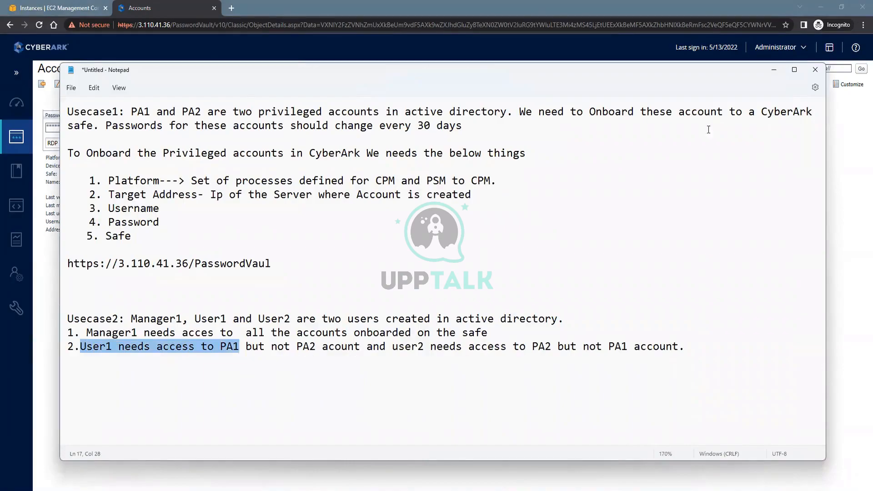
{"action": "key", "text": "alt+Tab"}
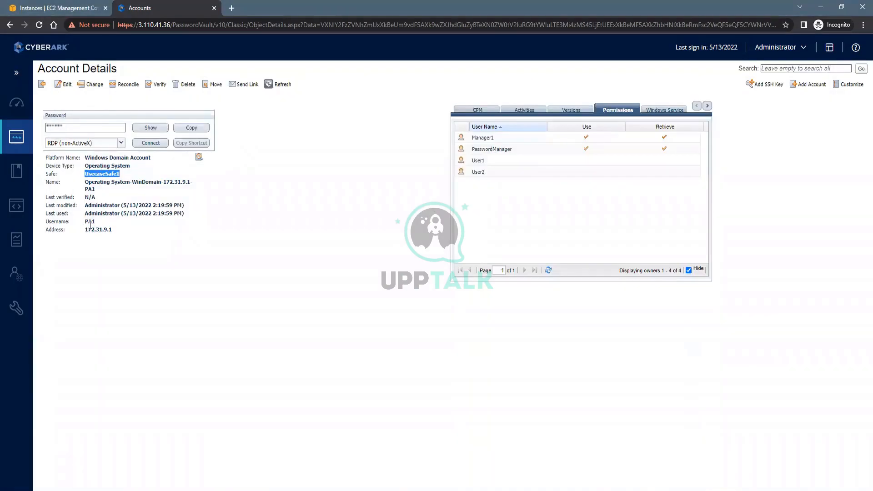
Grant User1 Use and Retrieve permissions on PA1 and confirm
{"action": "double_click", "coordinate": [493, 161]}
{"action": "left_click", "coordinate": [420, 256]}
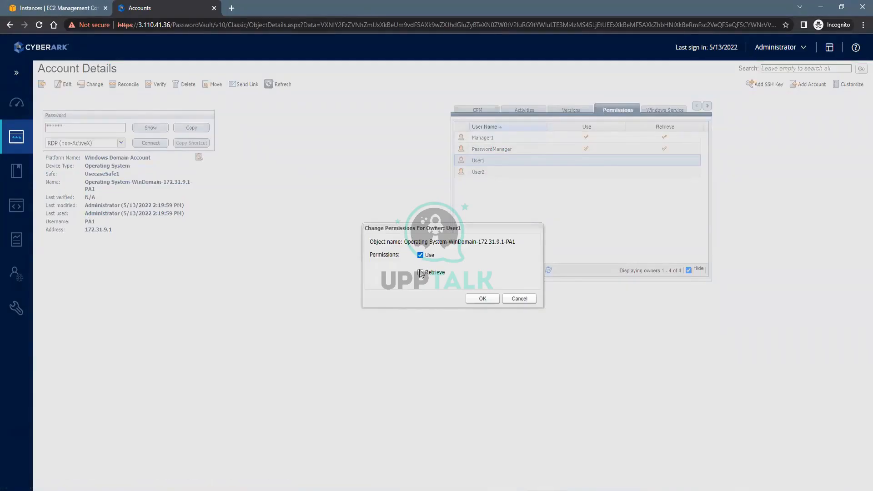
{"action": "left_click", "coordinate": [420, 272]}
{"action": "left_click", "coordinate": [476, 301]}
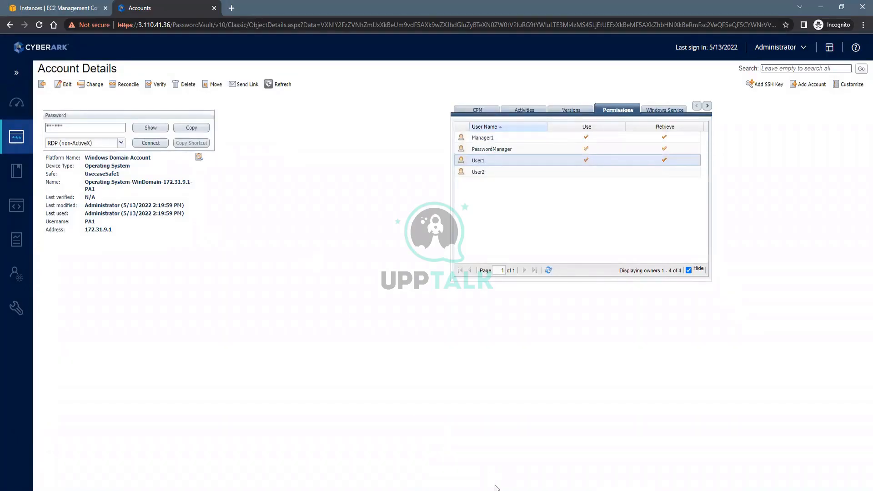
{"action": "left_click", "coordinate": [508, 490]}
Note the User2 requirement, then open PA2's classic details and its permissions list
{"action": "left_click_drag", "start_coordinate": [397, 349], "coordinate": [659, 346]}
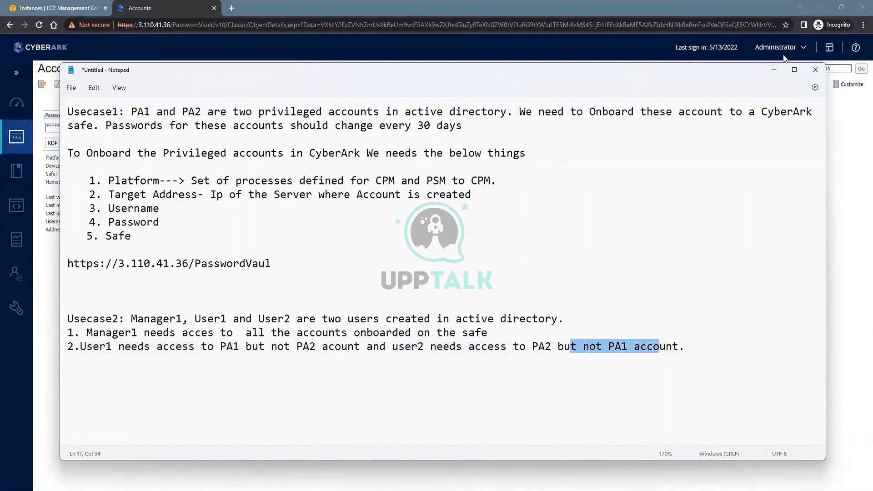
{"action": "left_click", "coordinate": [775, 69]}
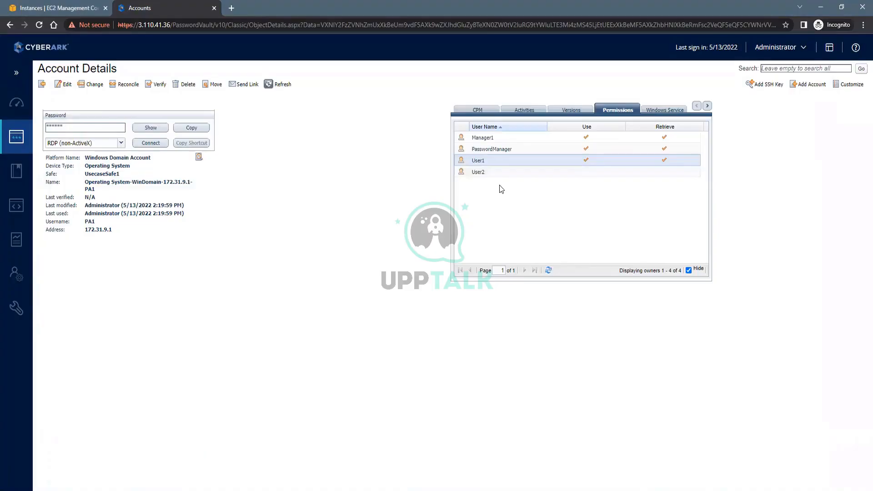
{"action": "left_click", "coordinate": [41, 84]}
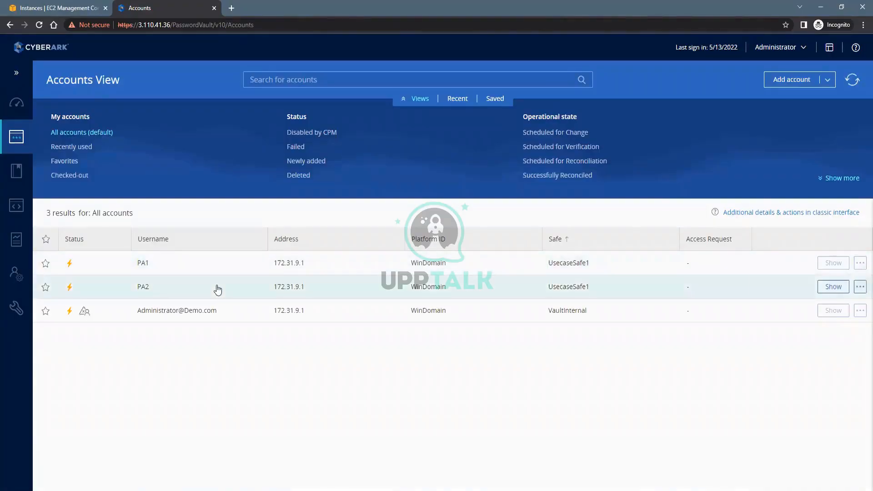
{"action": "left_click", "coordinate": [218, 289]}
{"action": "left_click", "coordinate": [721, 118]}
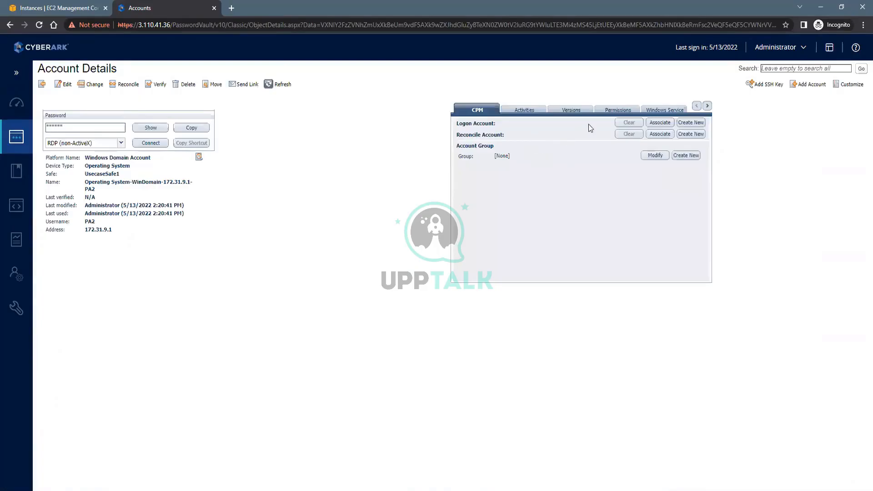
{"action": "left_click", "coordinate": [623, 110]}
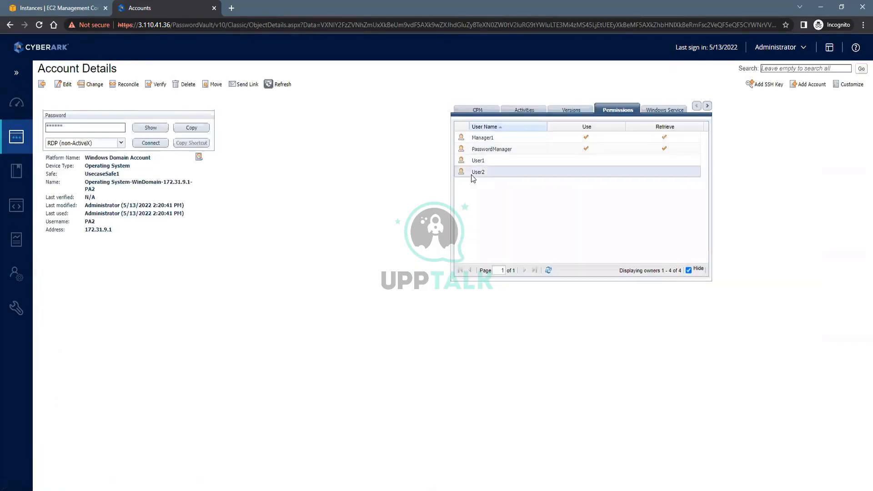
Grant User2 Use and Retrieve on PA2, then sign out of the Administrator session
{"action": "double_click", "coordinate": [473, 173]}
{"action": "left_click", "coordinate": [420, 255]}
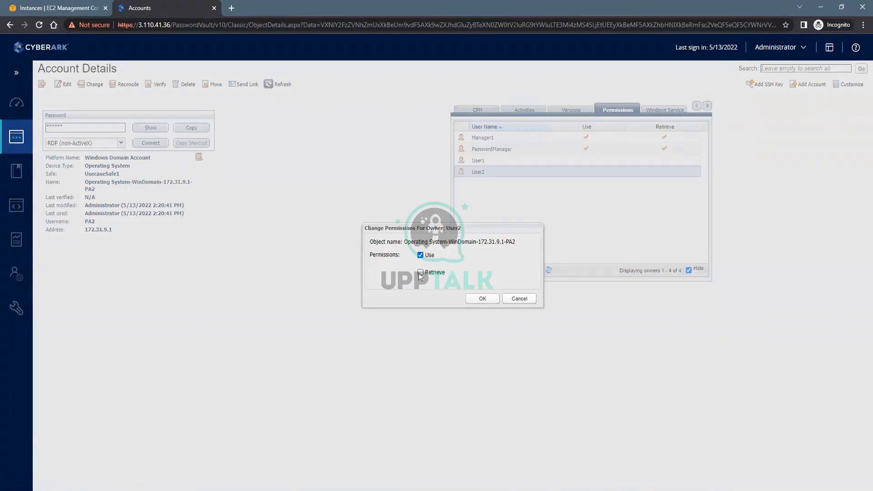
{"action": "left_click", "coordinate": [420, 272]}
{"action": "left_click", "coordinate": [482, 298]}
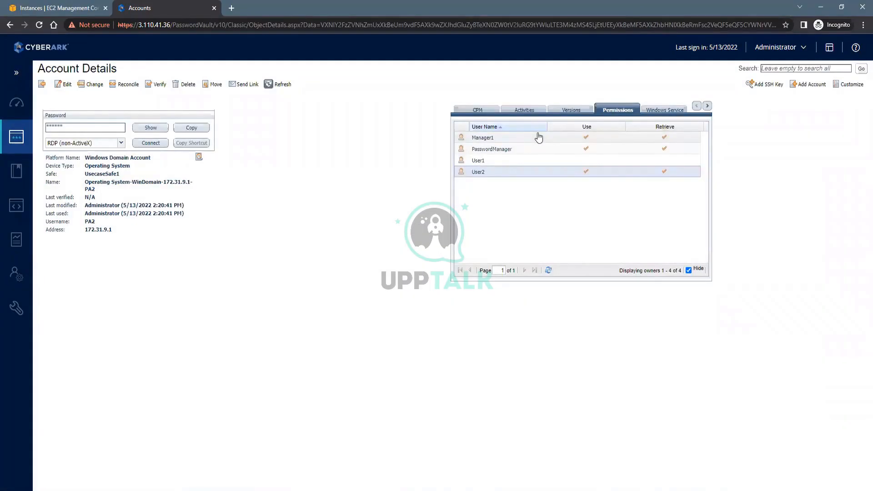
{"action": "left_click", "coordinate": [802, 47]}
{"action": "left_click", "coordinate": [706, 209]}
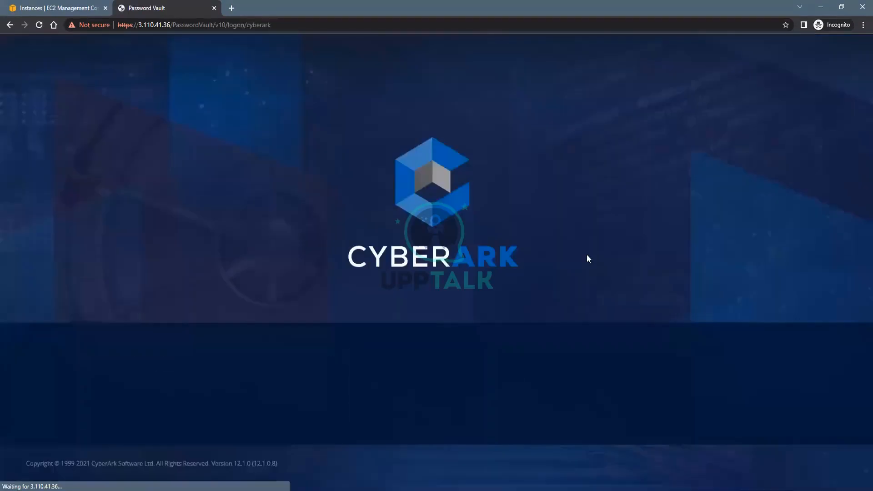
Sign in with LDAP as Manager1 using the account's password
{"action": "left_click", "coordinate": [104, 422]}
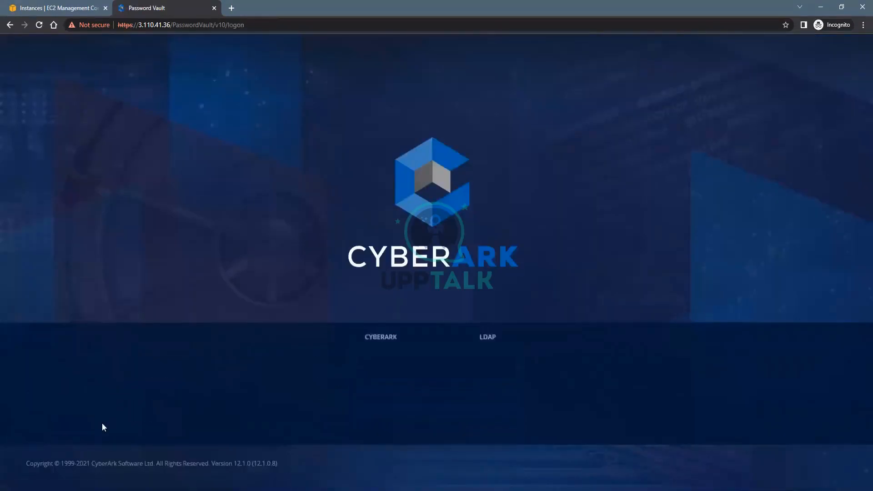
{"action": "left_click", "coordinate": [500, 370]}
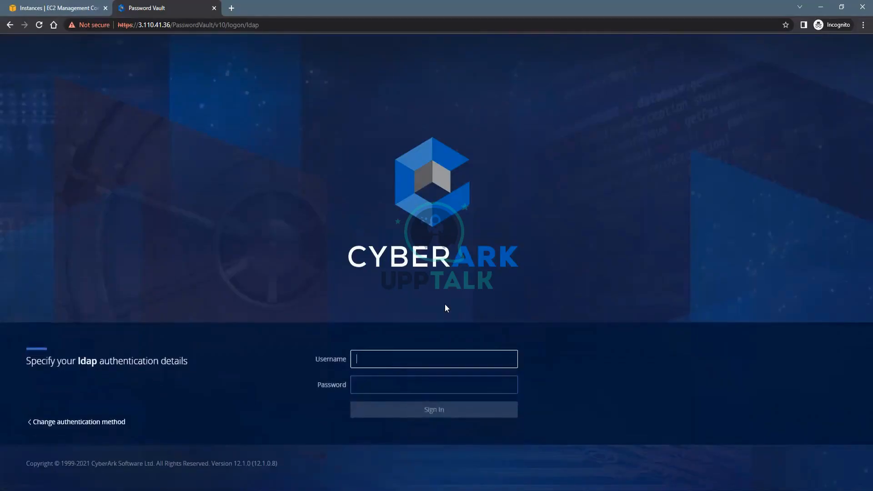
{"action": "type", "text": "Manager1"}
{"action": "key", "text": "Tab"}
{"action": "type", "text": "********"}
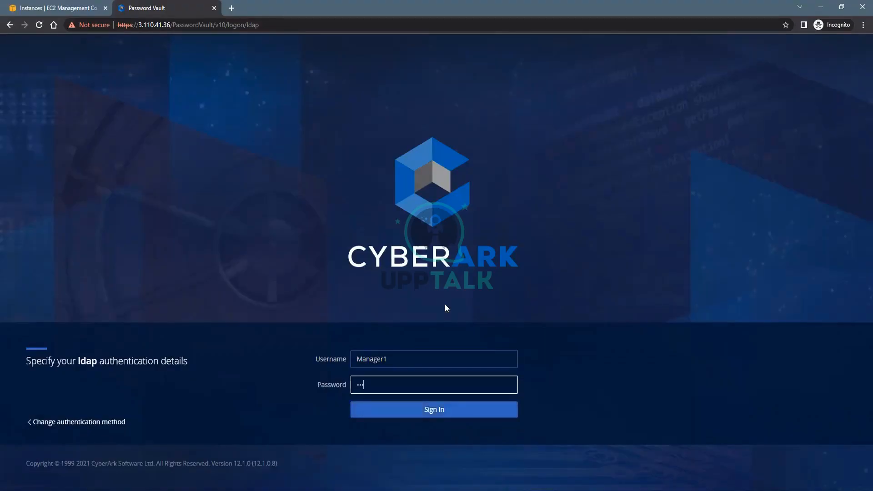
{"action": "key", "text": "Return"}
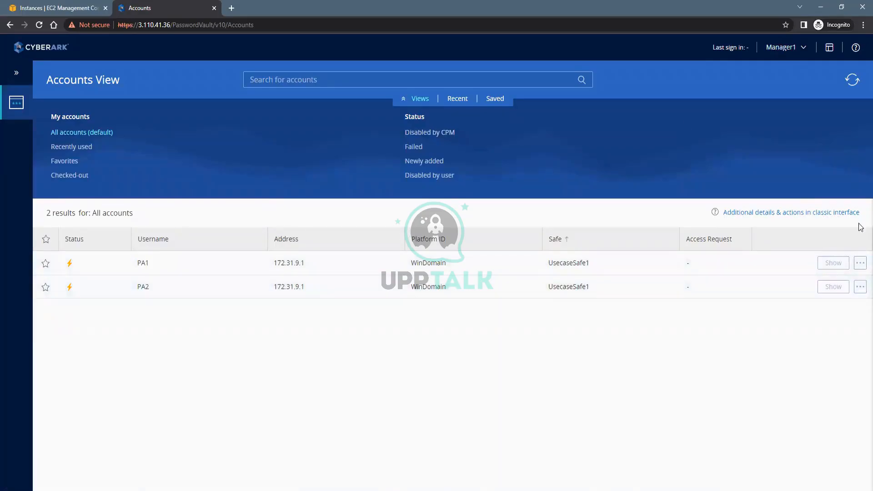
{"action": "left_click", "coordinate": [826, 264]}
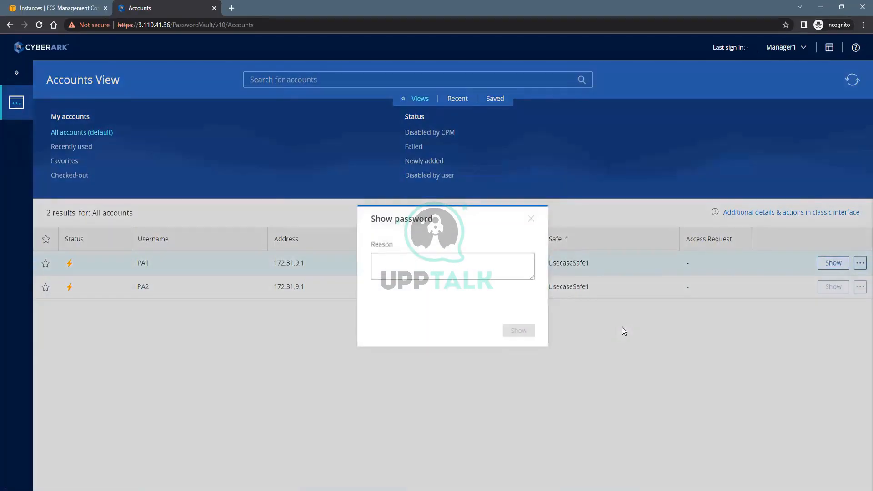
{"action": "left_click", "coordinate": [412, 260]}
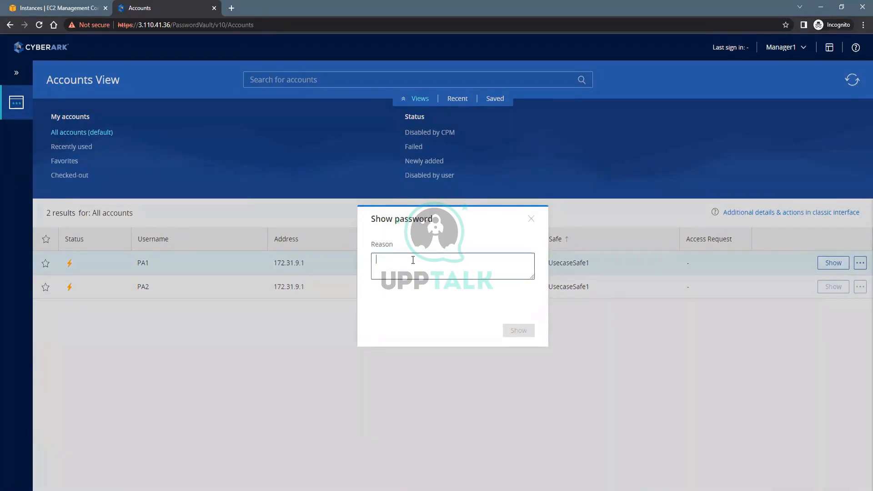
{"action": "type", "text": "Test"}
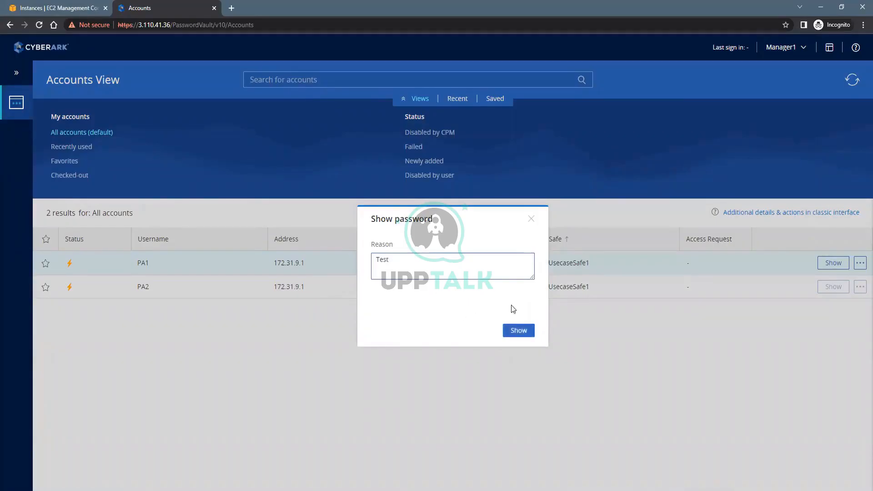
{"action": "left_click", "coordinate": [514, 332]}
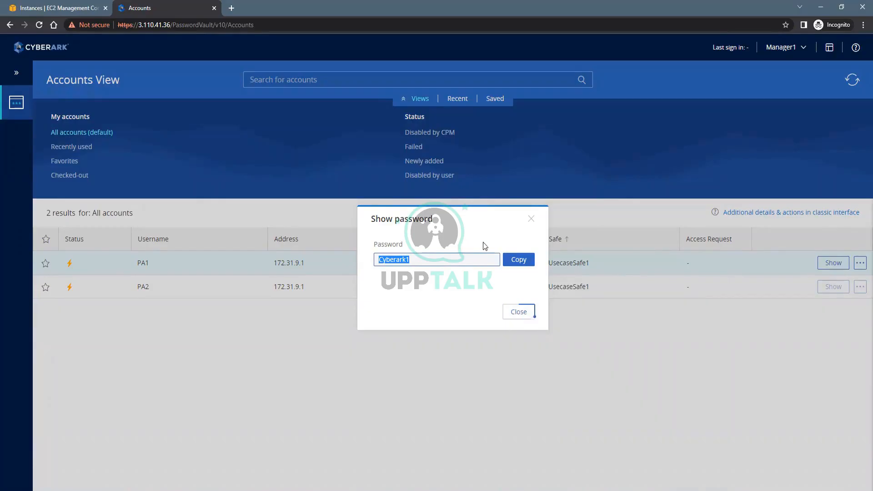
{"action": "left_click", "coordinate": [531, 221]}
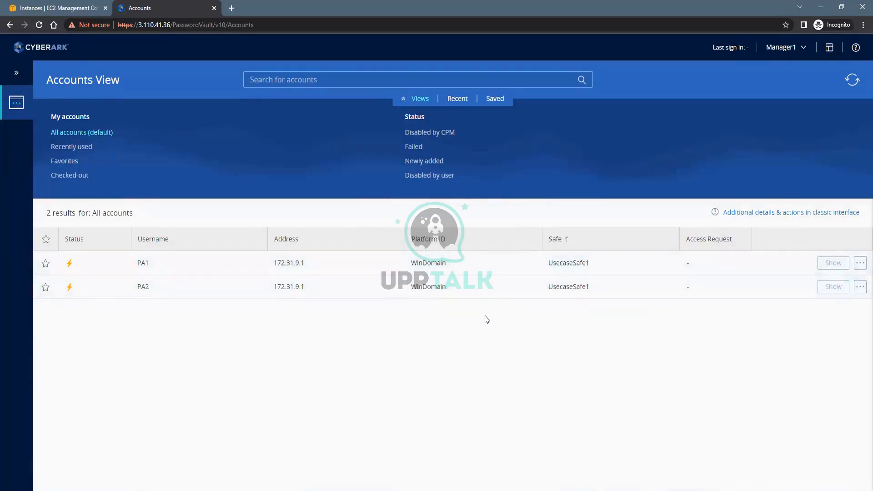
{"action": "left_click", "coordinate": [799, 48]}
Sign out of Manager1 and sign back in with LDAP as User1
{"action": "left_click", "coordinate": [712, 209]}
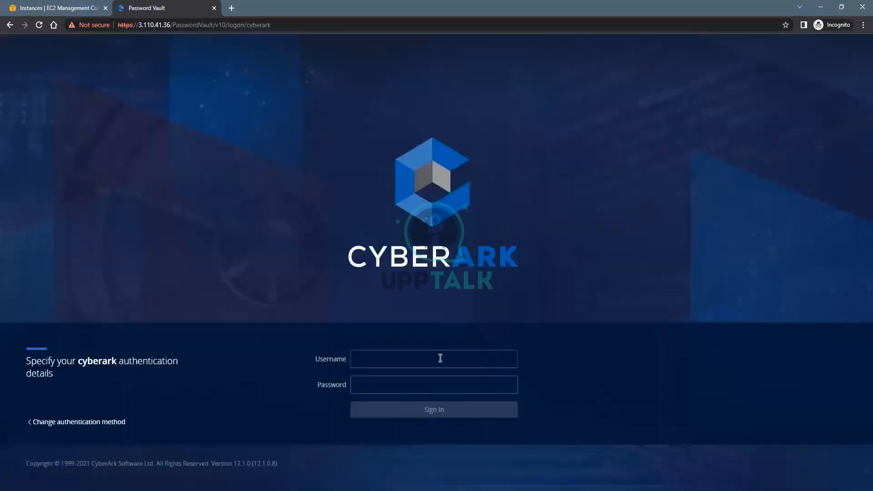
{"action": "left_click", "coordinate": [97, 422]}
{"action": "left_click", "coordinate": [473, 362]}
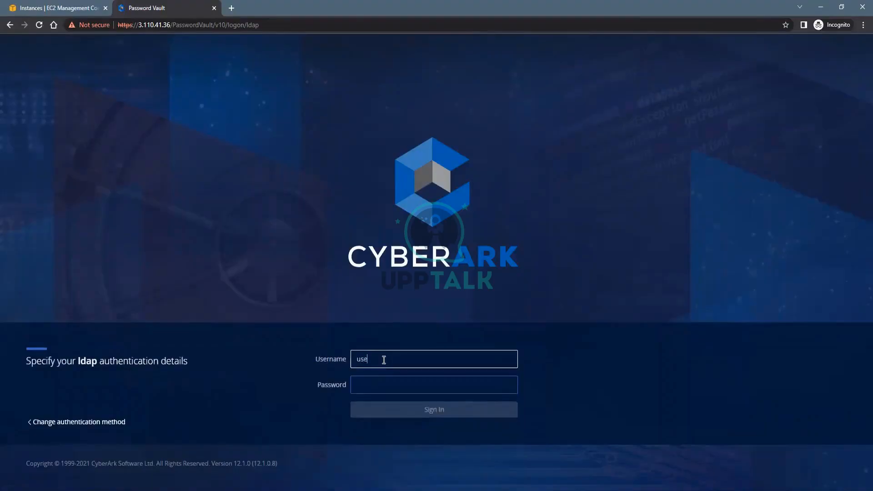
{"action": "key", "text": "Tab"}
{"action": "type", "text": "C"}
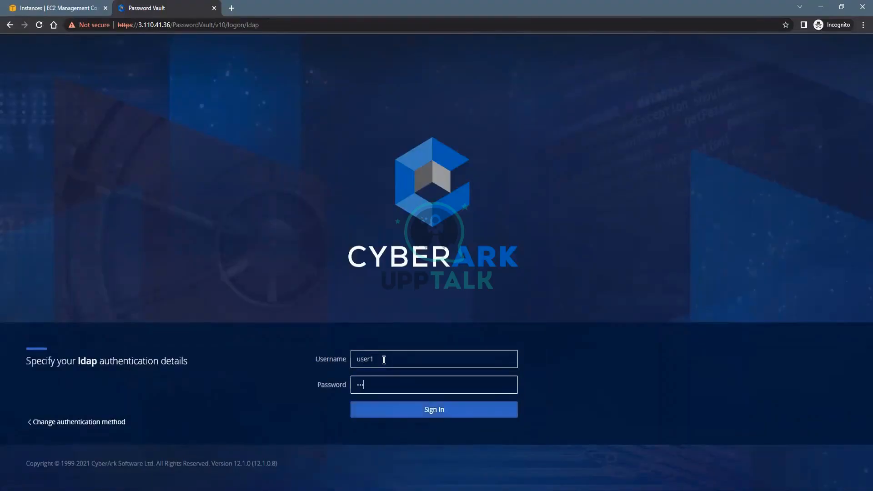
{"action": "key", "text": "Return"}
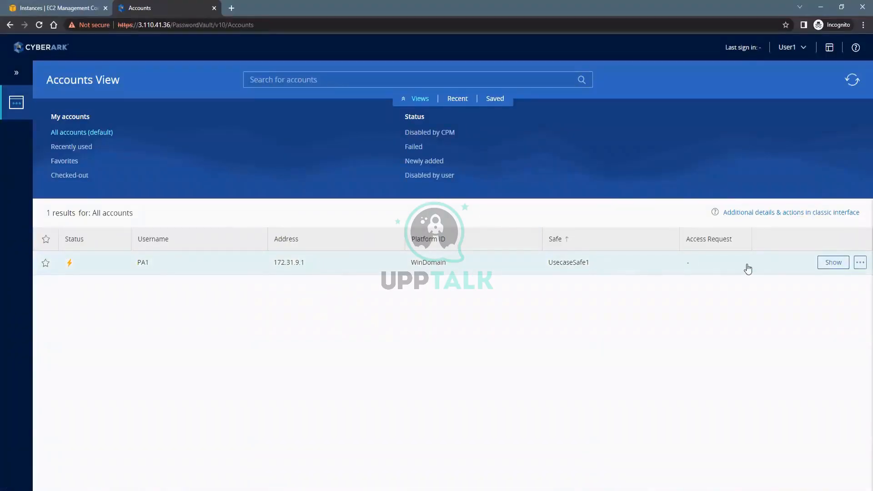
Reveal PA1's password after entering a reason, dismiss it, and sign out of User1
{"action": "left_click", "coordinate": [832, 262]}
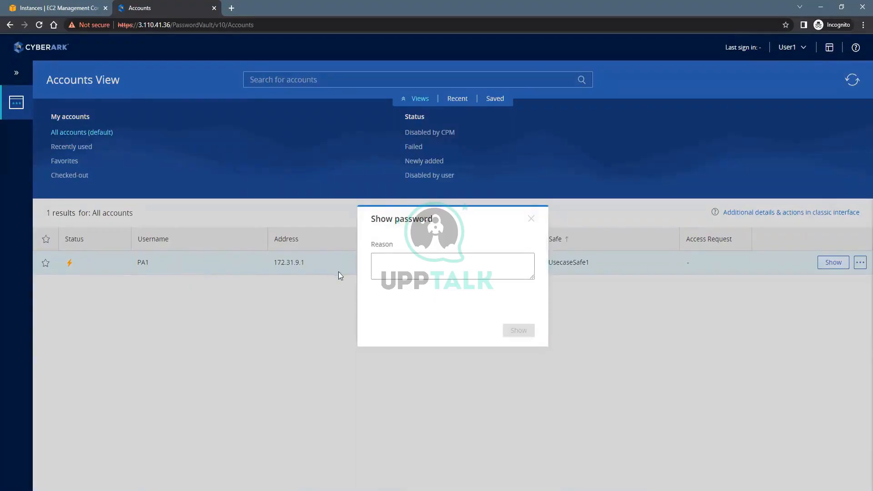
{"action": "left_click", "coordinate": [396, 263]}
{"action": "type", "text": "Tst"}
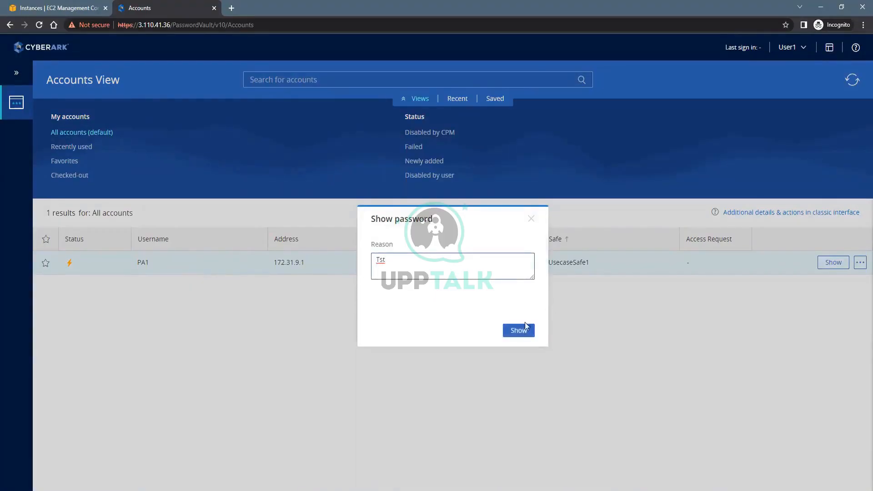
{"action": "left_click", "coordinate": [516, 331]}
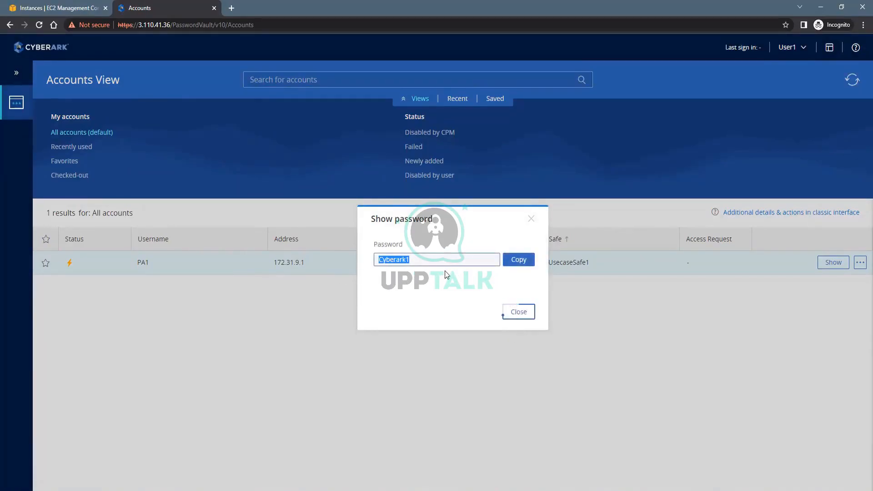
{"action": "left_click", "coordinate": [531, 219]}
{"action": "left_click", "coordinate": [799, 54]}
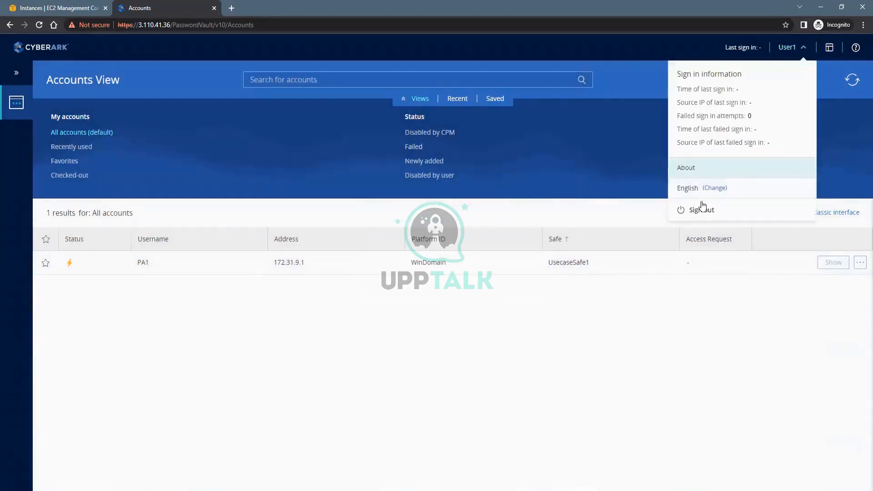
{"action": "left_click", "coordinate": [716, 207]}
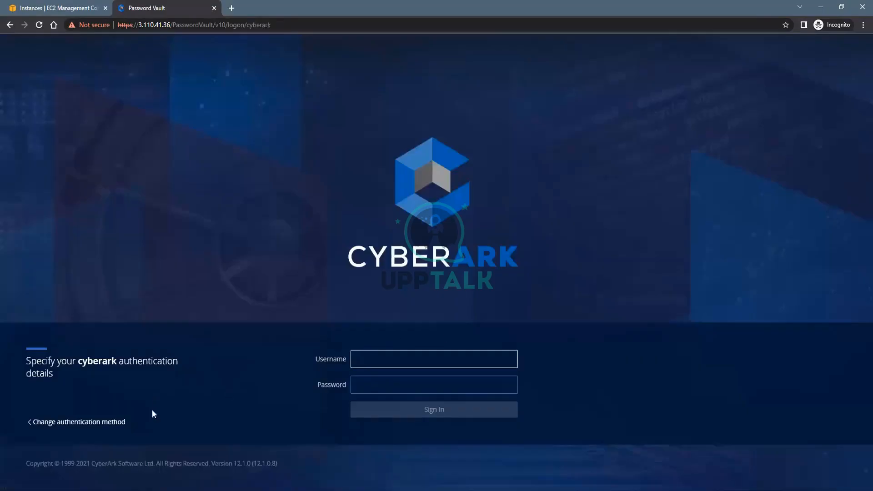
Sign in with LDAP as User2 and check that Accounts View lists only PA2
{"action": "left_click", "coordinate": [122, 422]}
{"action": "left_click", "coordinate": [468, 365]}
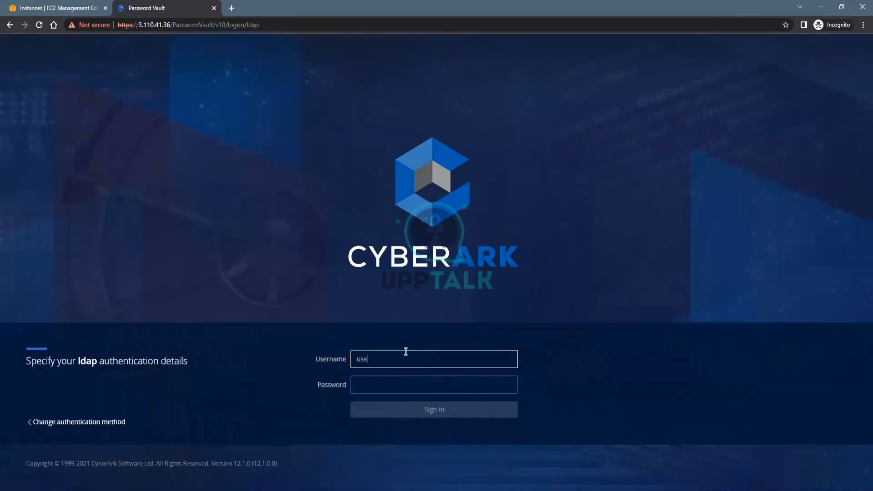
{"action": "key", "text": "Tab"}
{"action": "type", "text": "••"}
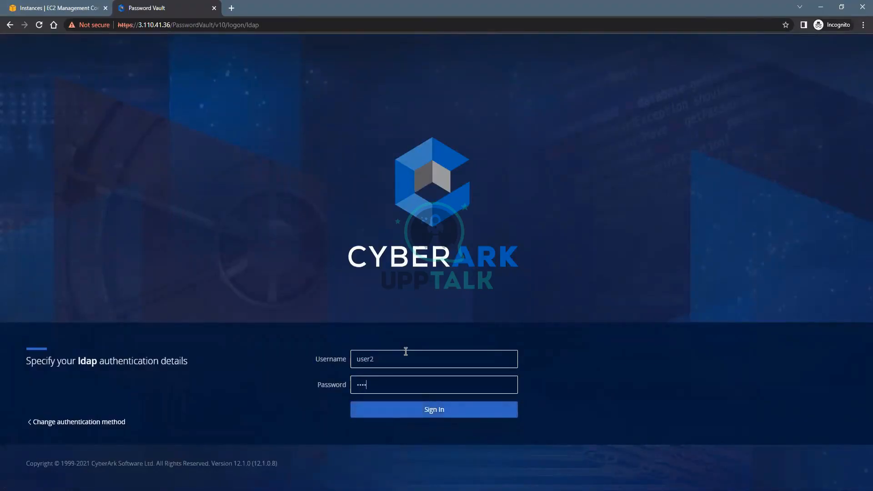
{"action": "key", "text": "Return"}
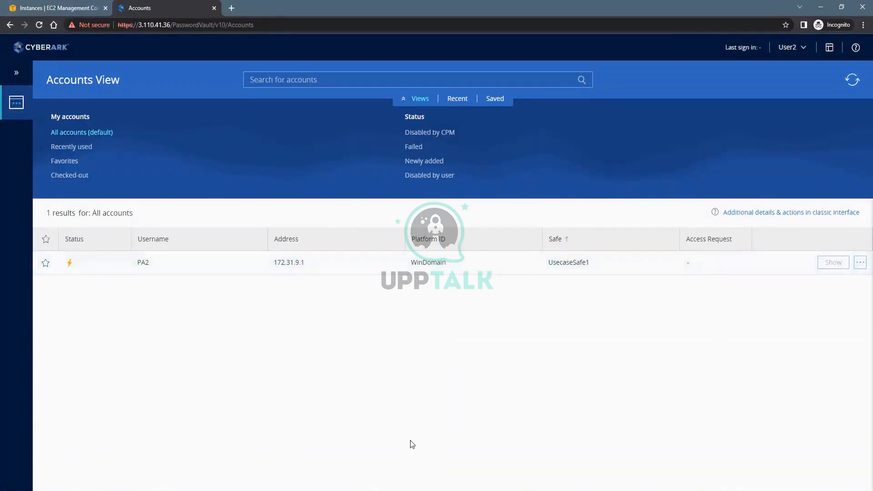
{"action": "mouse_move", "coordinate": [386, 490]}
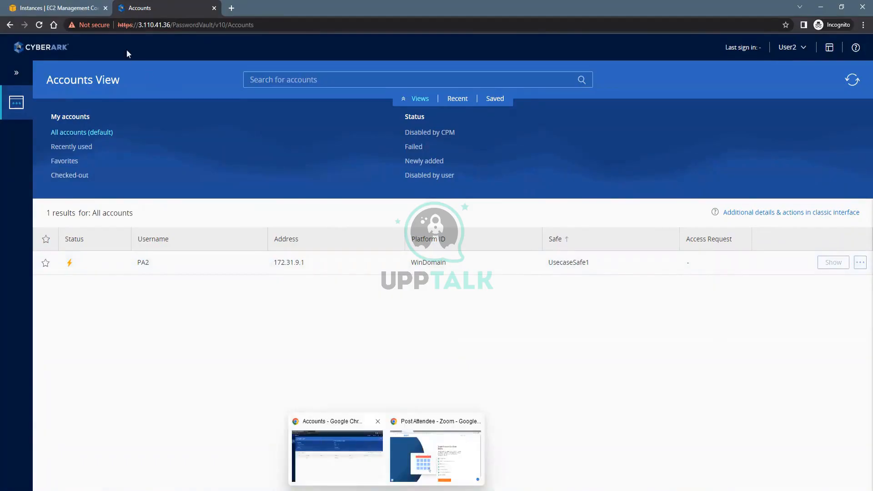
Open an RDP session to Demo_User_Vault as Administrator, accepting the certificate warning
{"action": "left_click", "coordinate": [68, 7]}
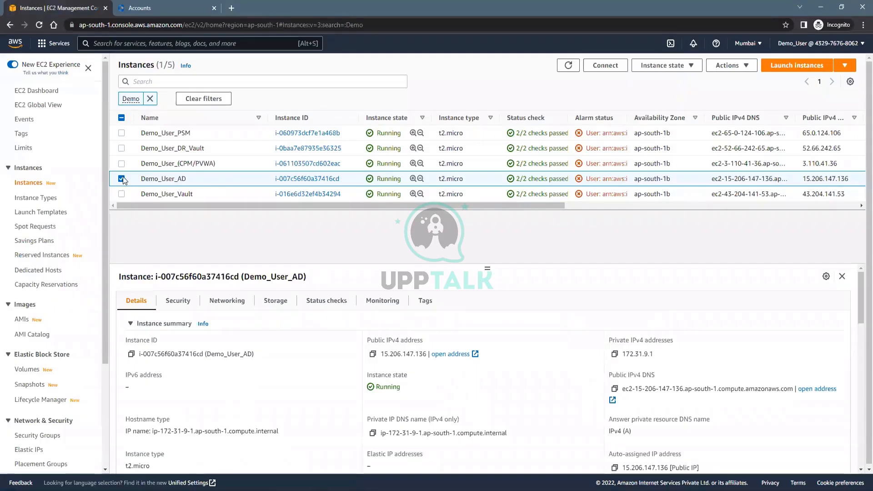
{"action": "left_click", "coordinate": [121, 178]}
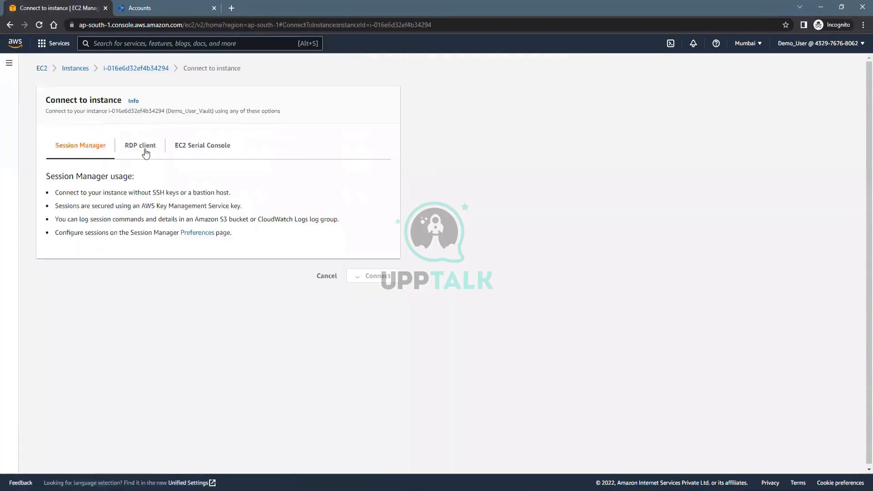
{"action": "left_click", "coordinate": [144, 148]}
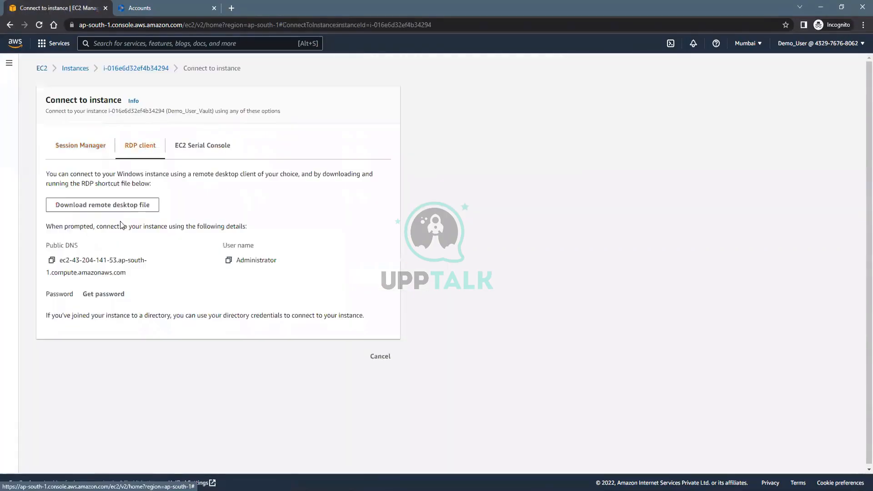
{"action": "left_click", "coordinate": [55, 476]}
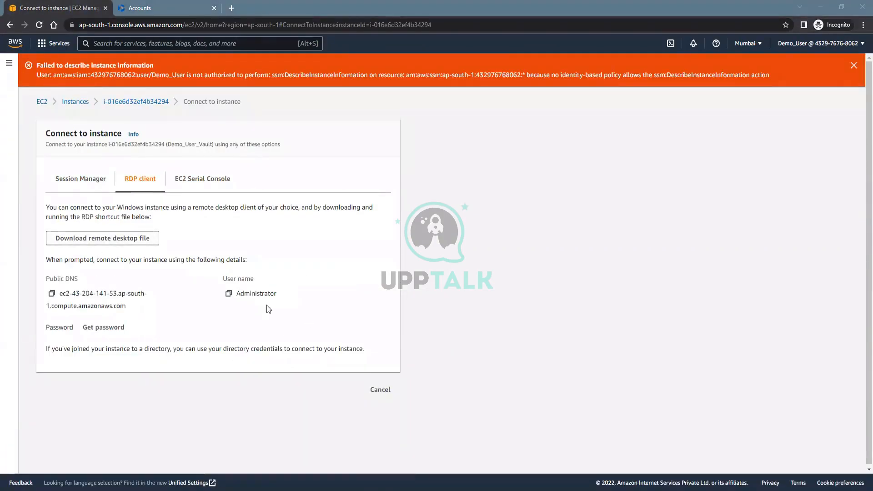
{"action": "left_click", "coordinate": [498, 302]}
{"action": "type", "text": "a"}
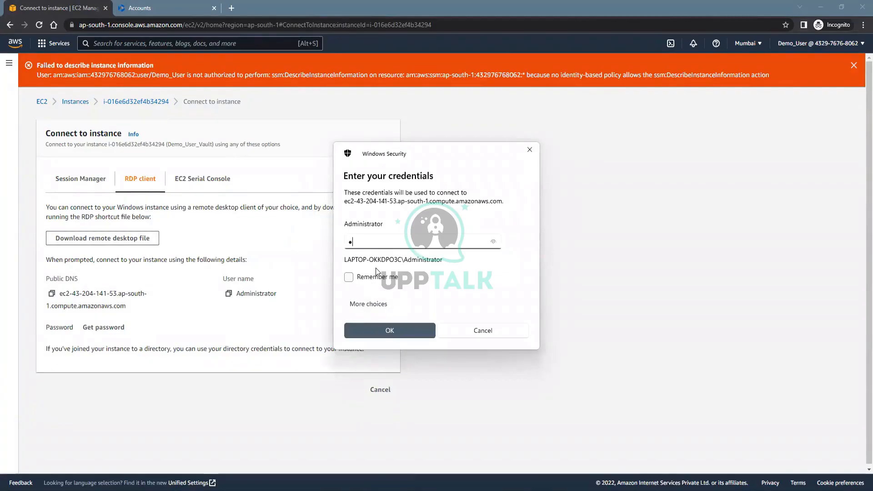
{"action": "key", "text": "Return"}
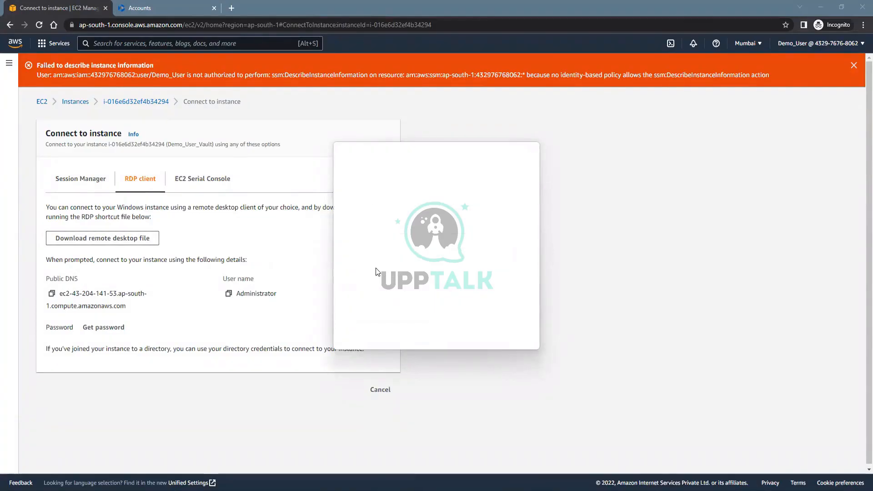
{"action": "left_click", "coordinate": [463, 327]}
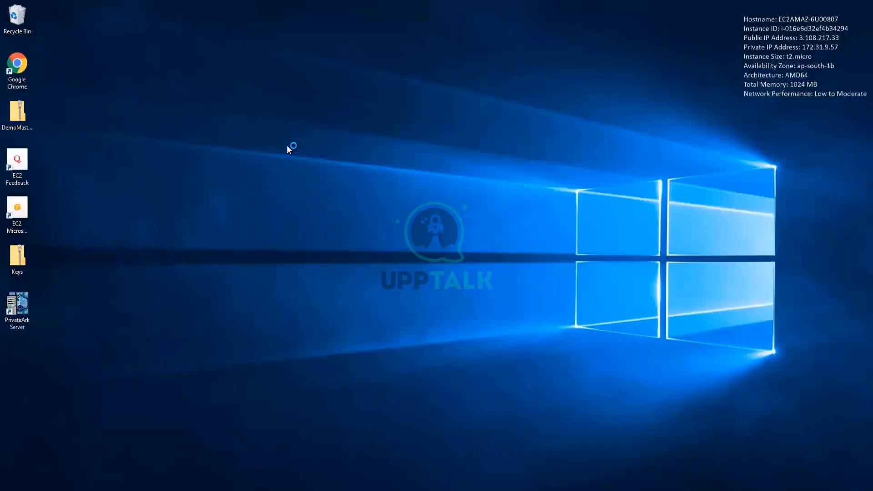
Refresh the remote desktop twice, then launch the PrivateArk desktop shortcut
{"action": "right_click", "coordinate": [287, 146]}
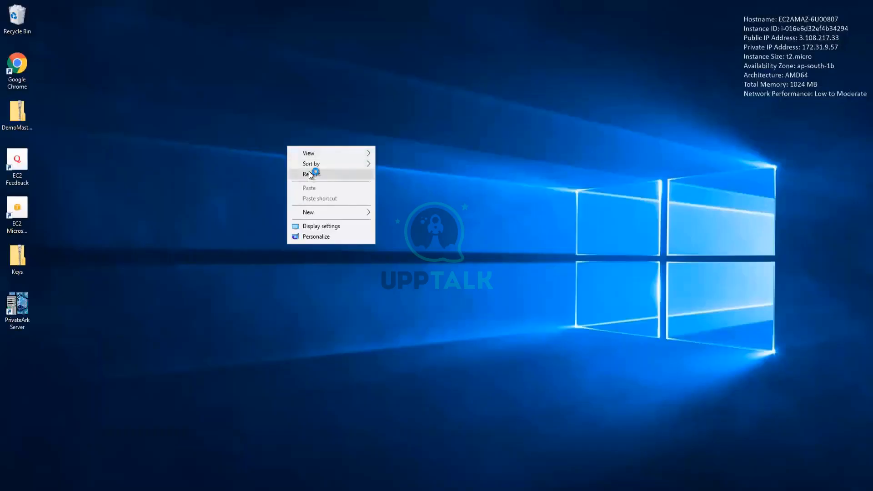
{"action": "left_click", "coordinate": [310, 175]}
{"action": "right_click", "coordinate": [265, 172]}
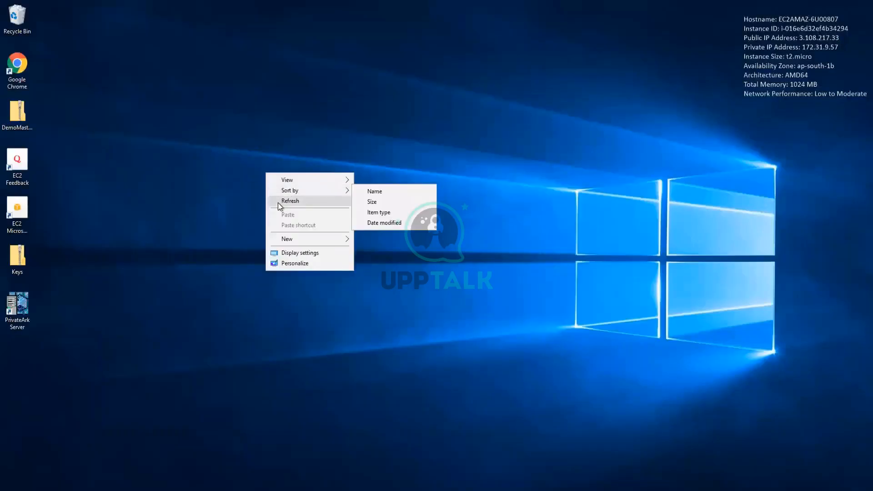
{"action": "left_click", "coordinate": [278, 202]}
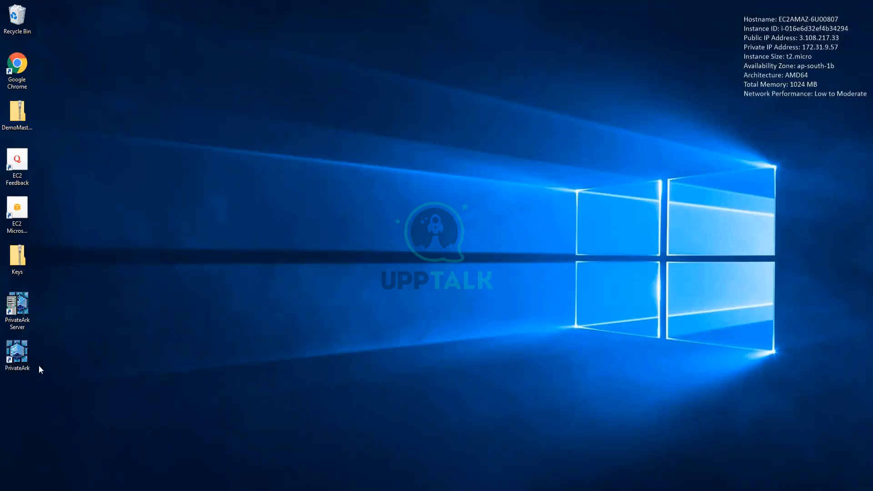
{"action": "double_click", "coordinate": [28, 348]}
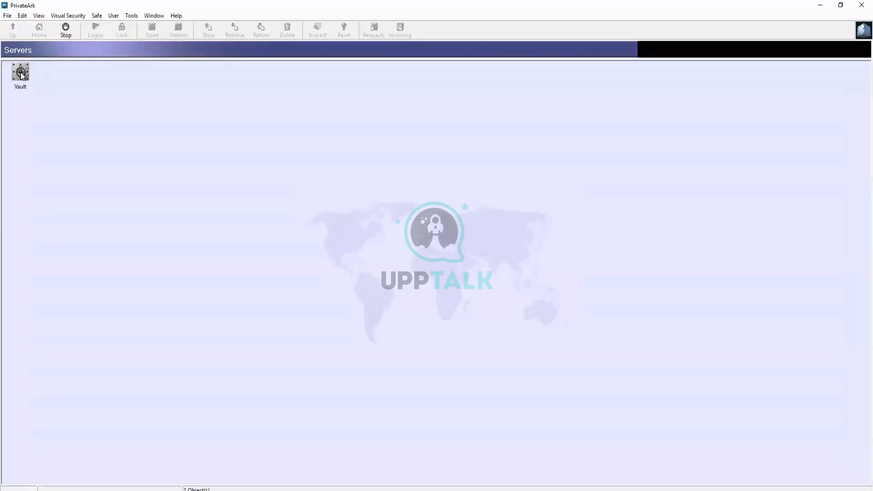
Log on to the Vault as Administrator and open the Users and Groups manager
{"action": "double_click", "coordinate": [21, 73]}
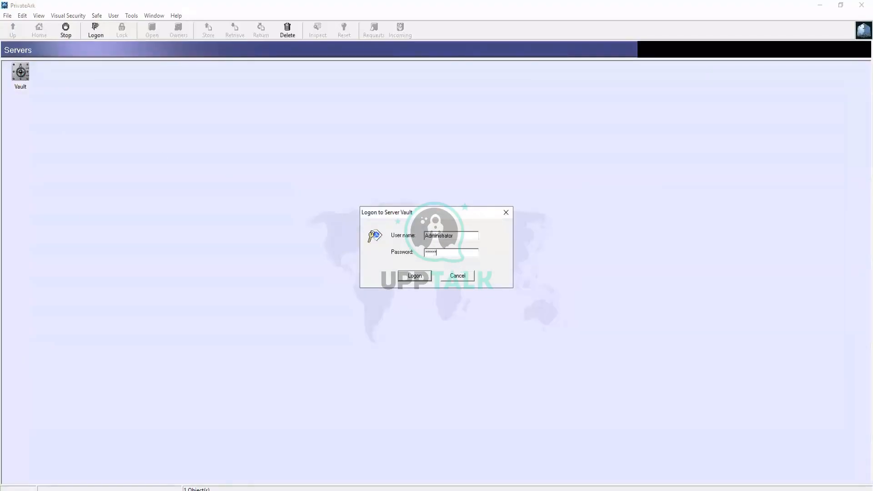
{"action": "key", "text": "Return"}
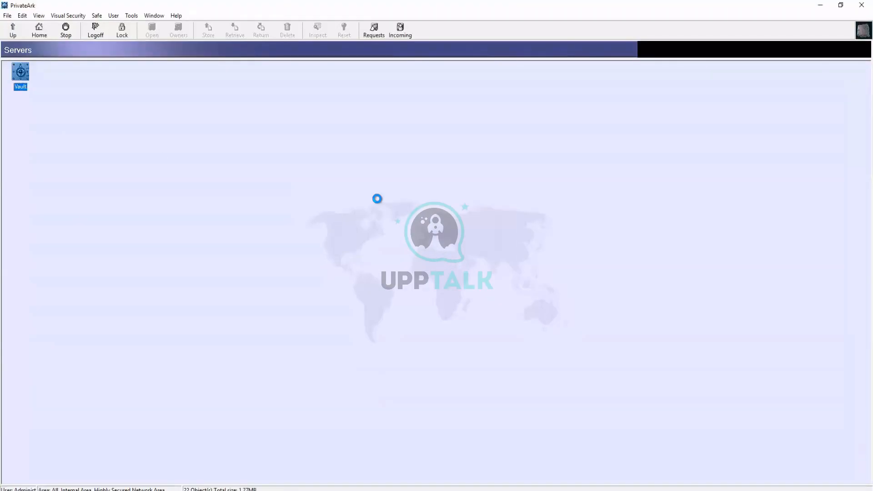
{"action": "left_click", "coordinate": [132, 15]}
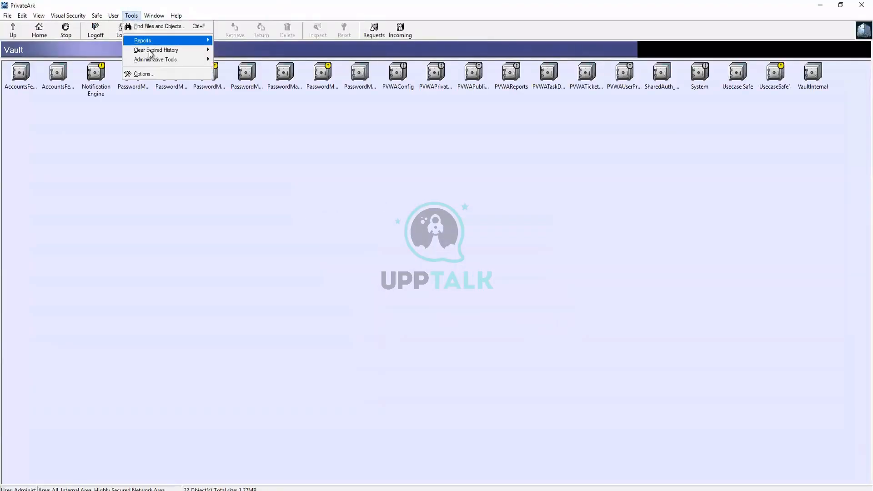
{"action": "mouse_move", "coordinate": [168, 59]}
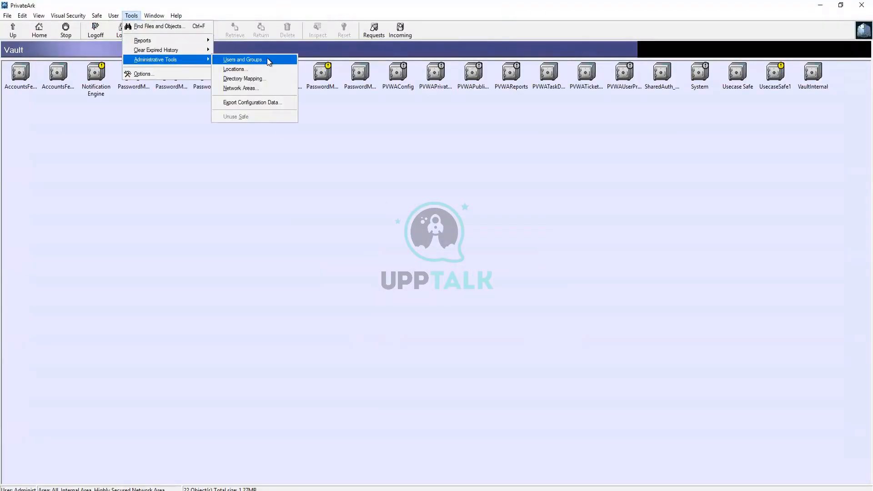
{"action": "left_click", "coordinate": [266, 59]}
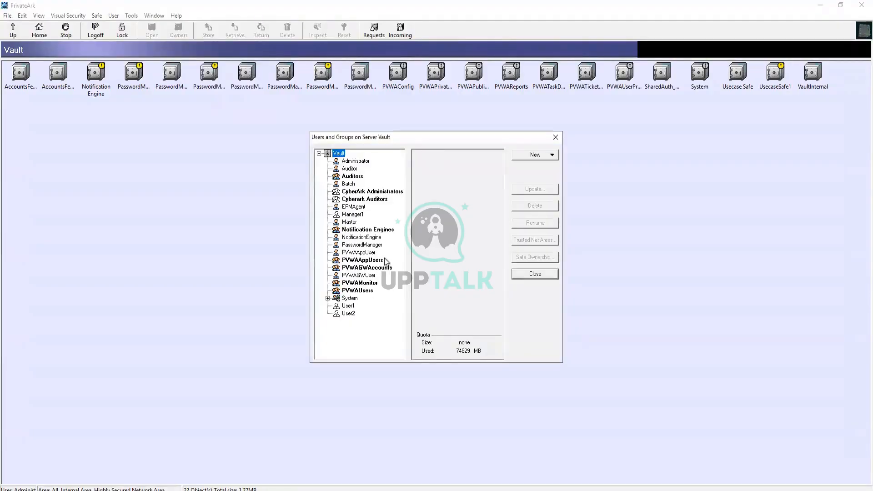
Inspect Manager1, User1 and User2 to confirm each is mapped from Demo.com
{"action": "left_click", "coordinate": [352, 214]}
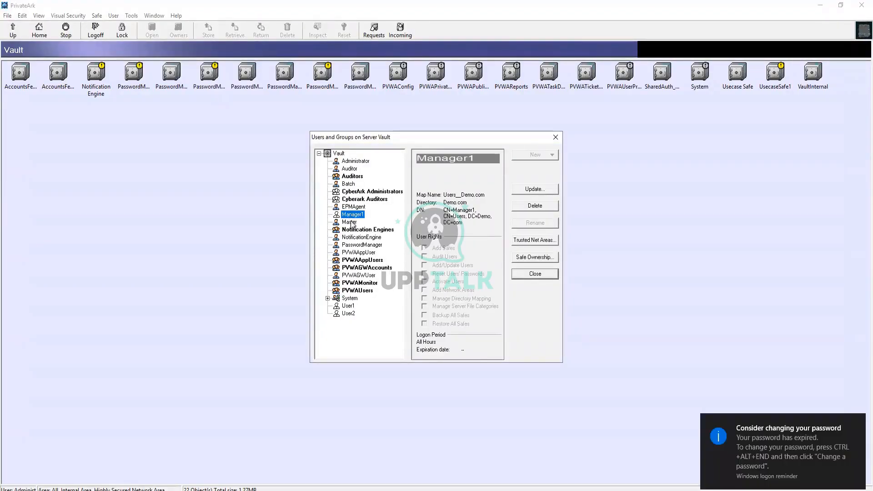
{"action": "left_click", "coordinate": [351, 306]}
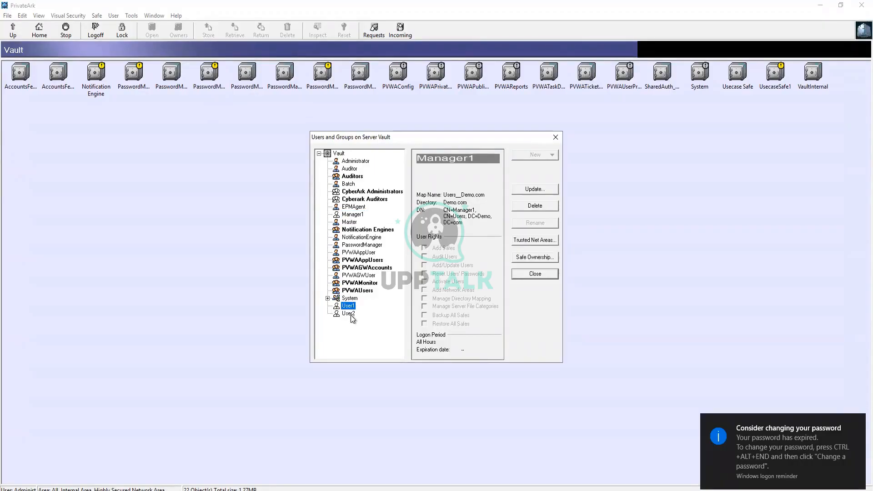
{"action": "left_click", "coordinate": [358, 314]}
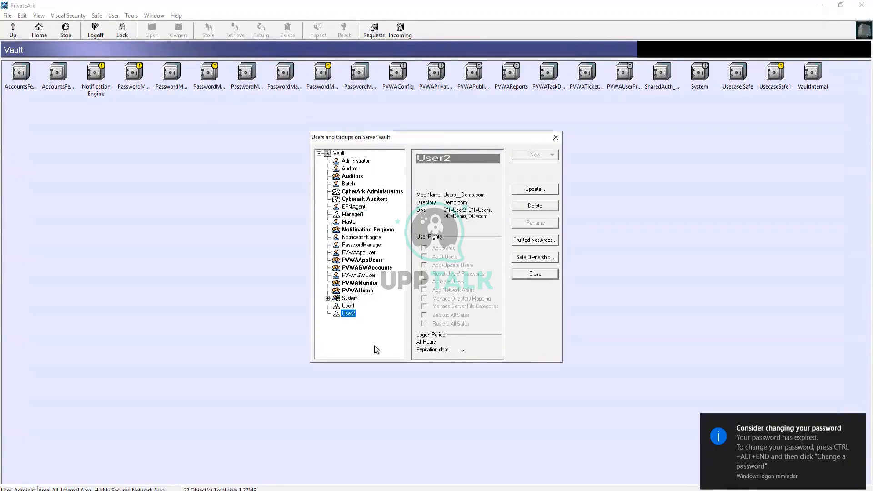